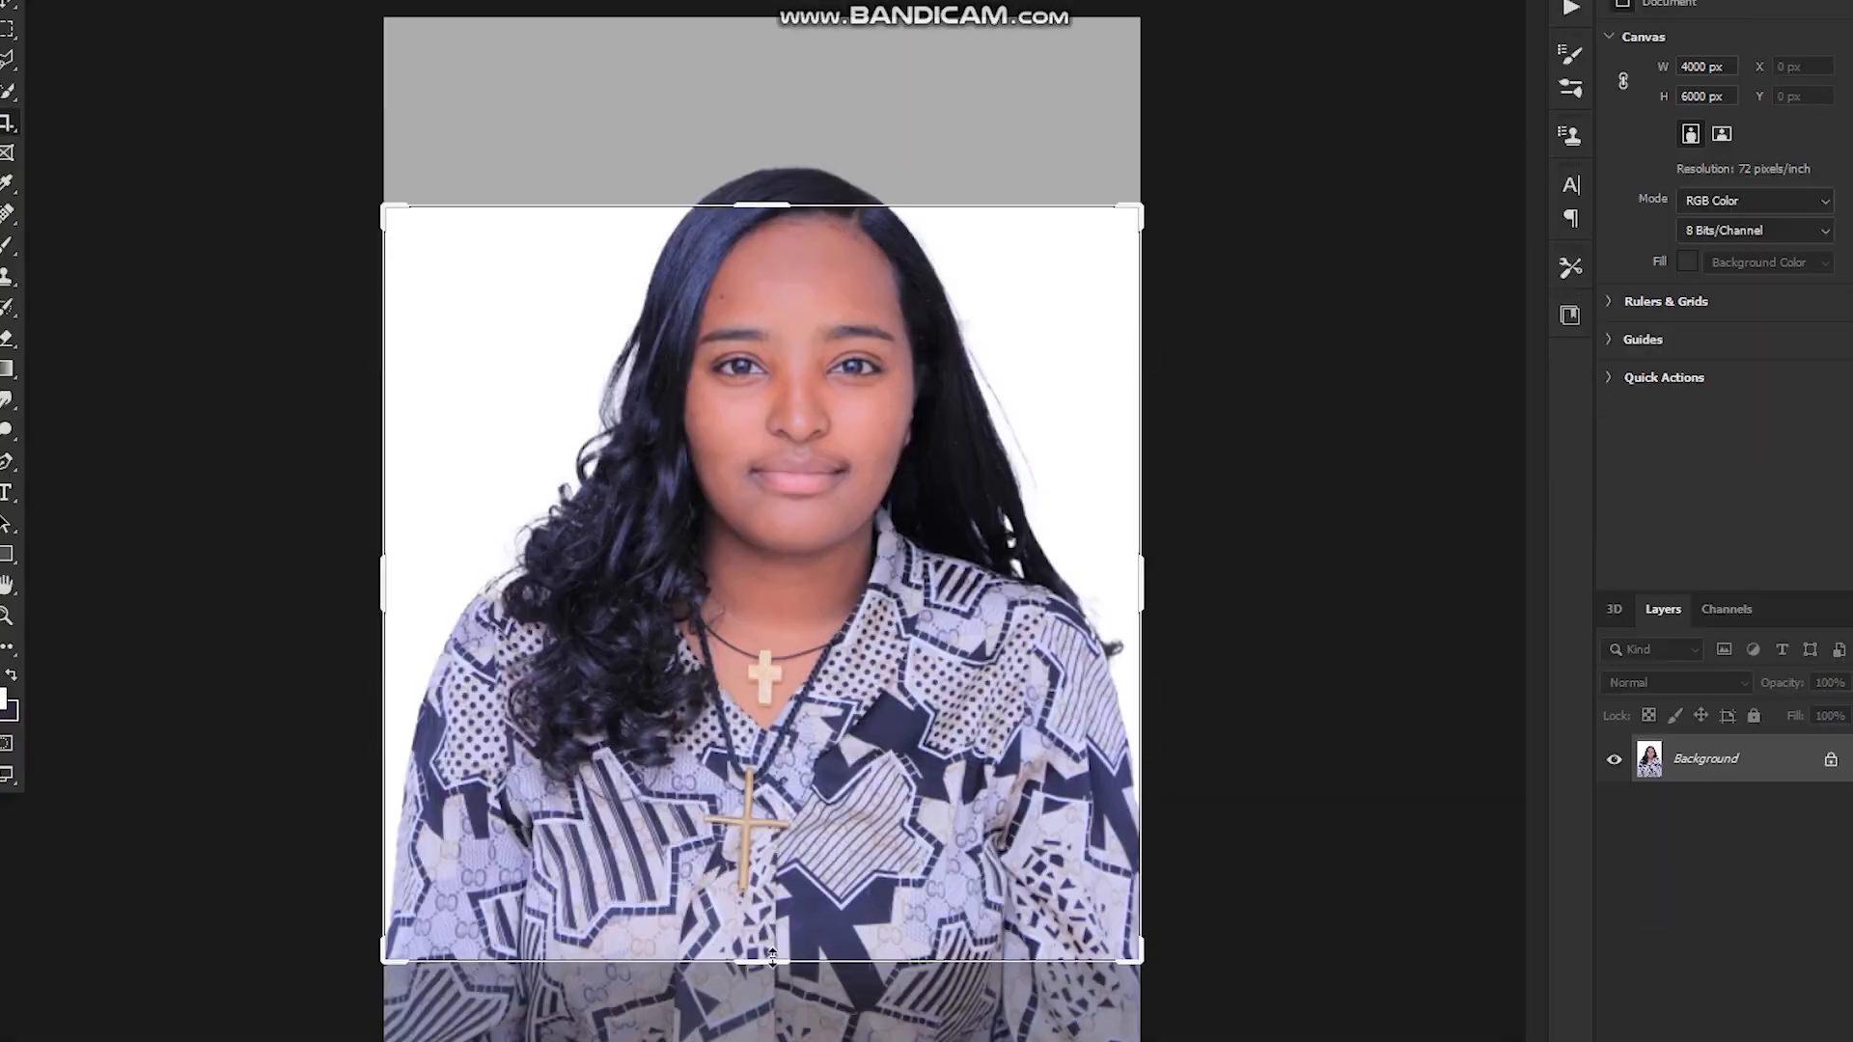
Examine the portrait's face, hair edges and door background up close and as a whole
{"action": "scroll", "coordinate": [834, 806], "scroll_direction": "up", "scroll_amount": 5}
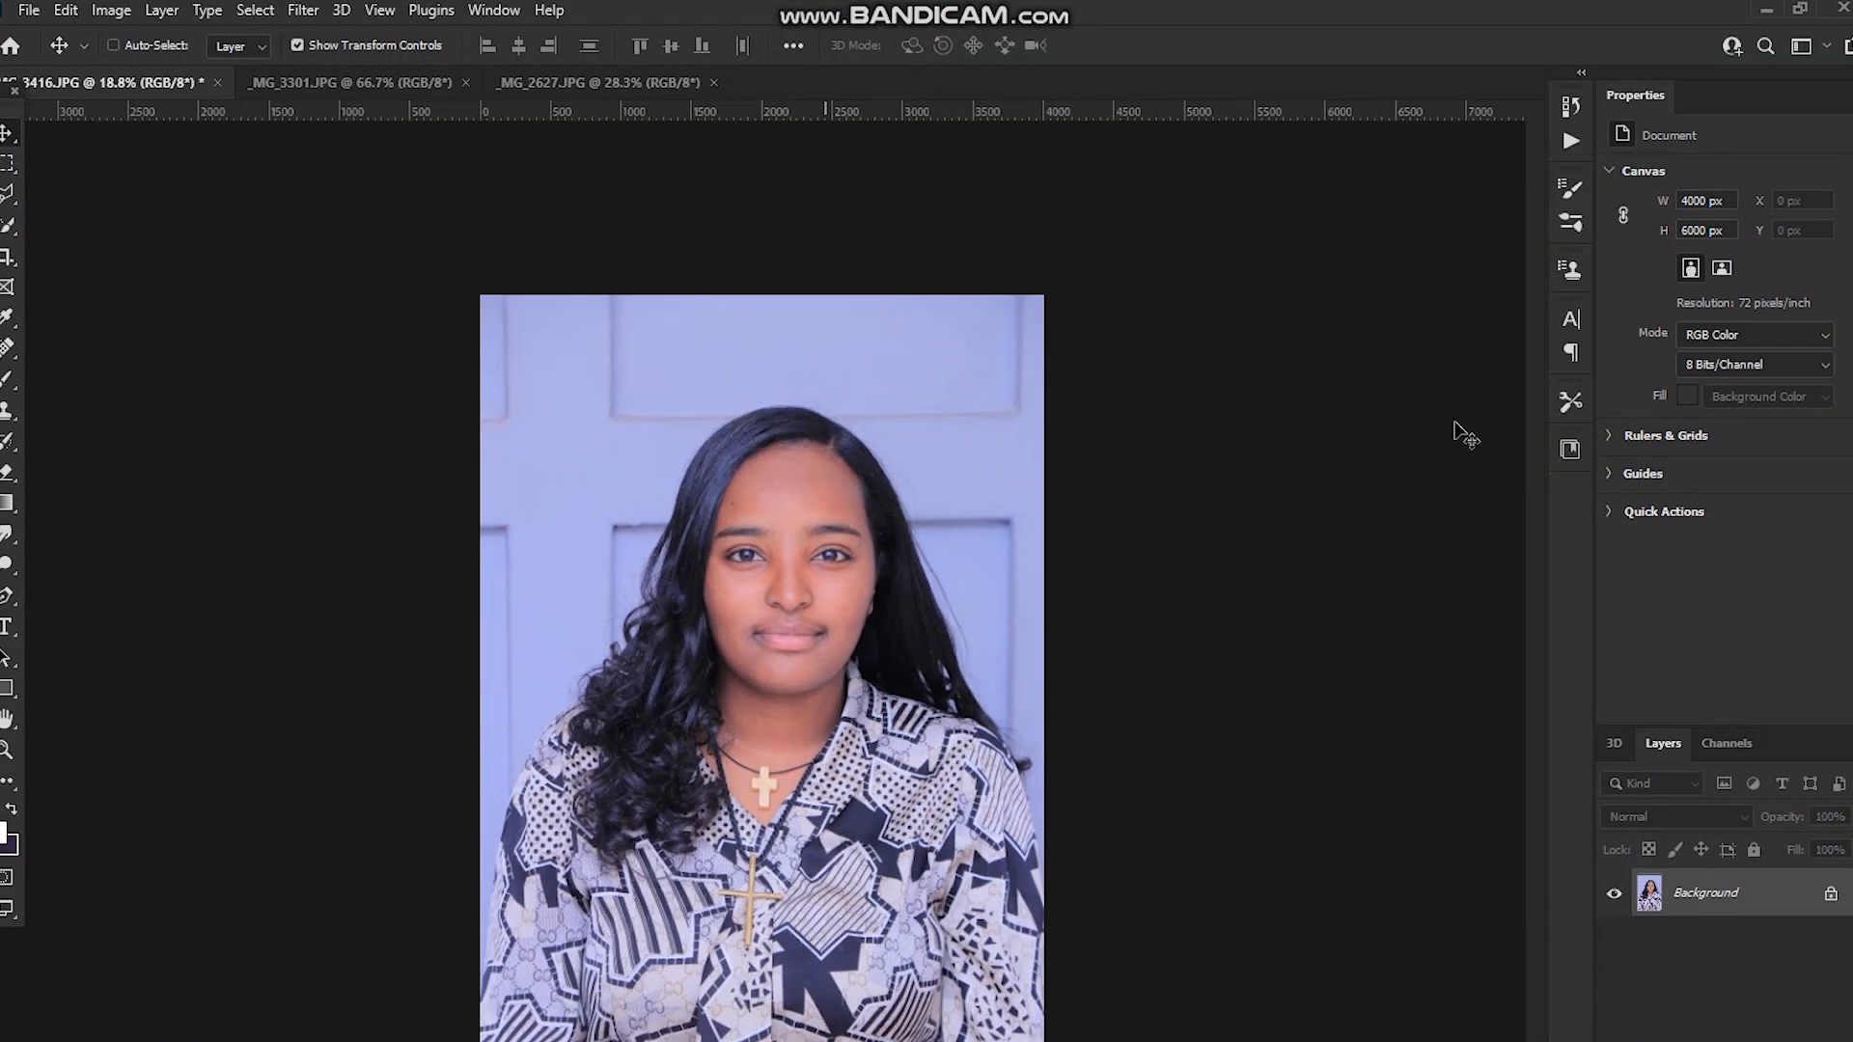
{"action": "left_click", "coordinate": [8, 163]}
{"action": "scroll", "coordinate": [690, 459], "scroll_direction": "up", "scroll_amount": 1}
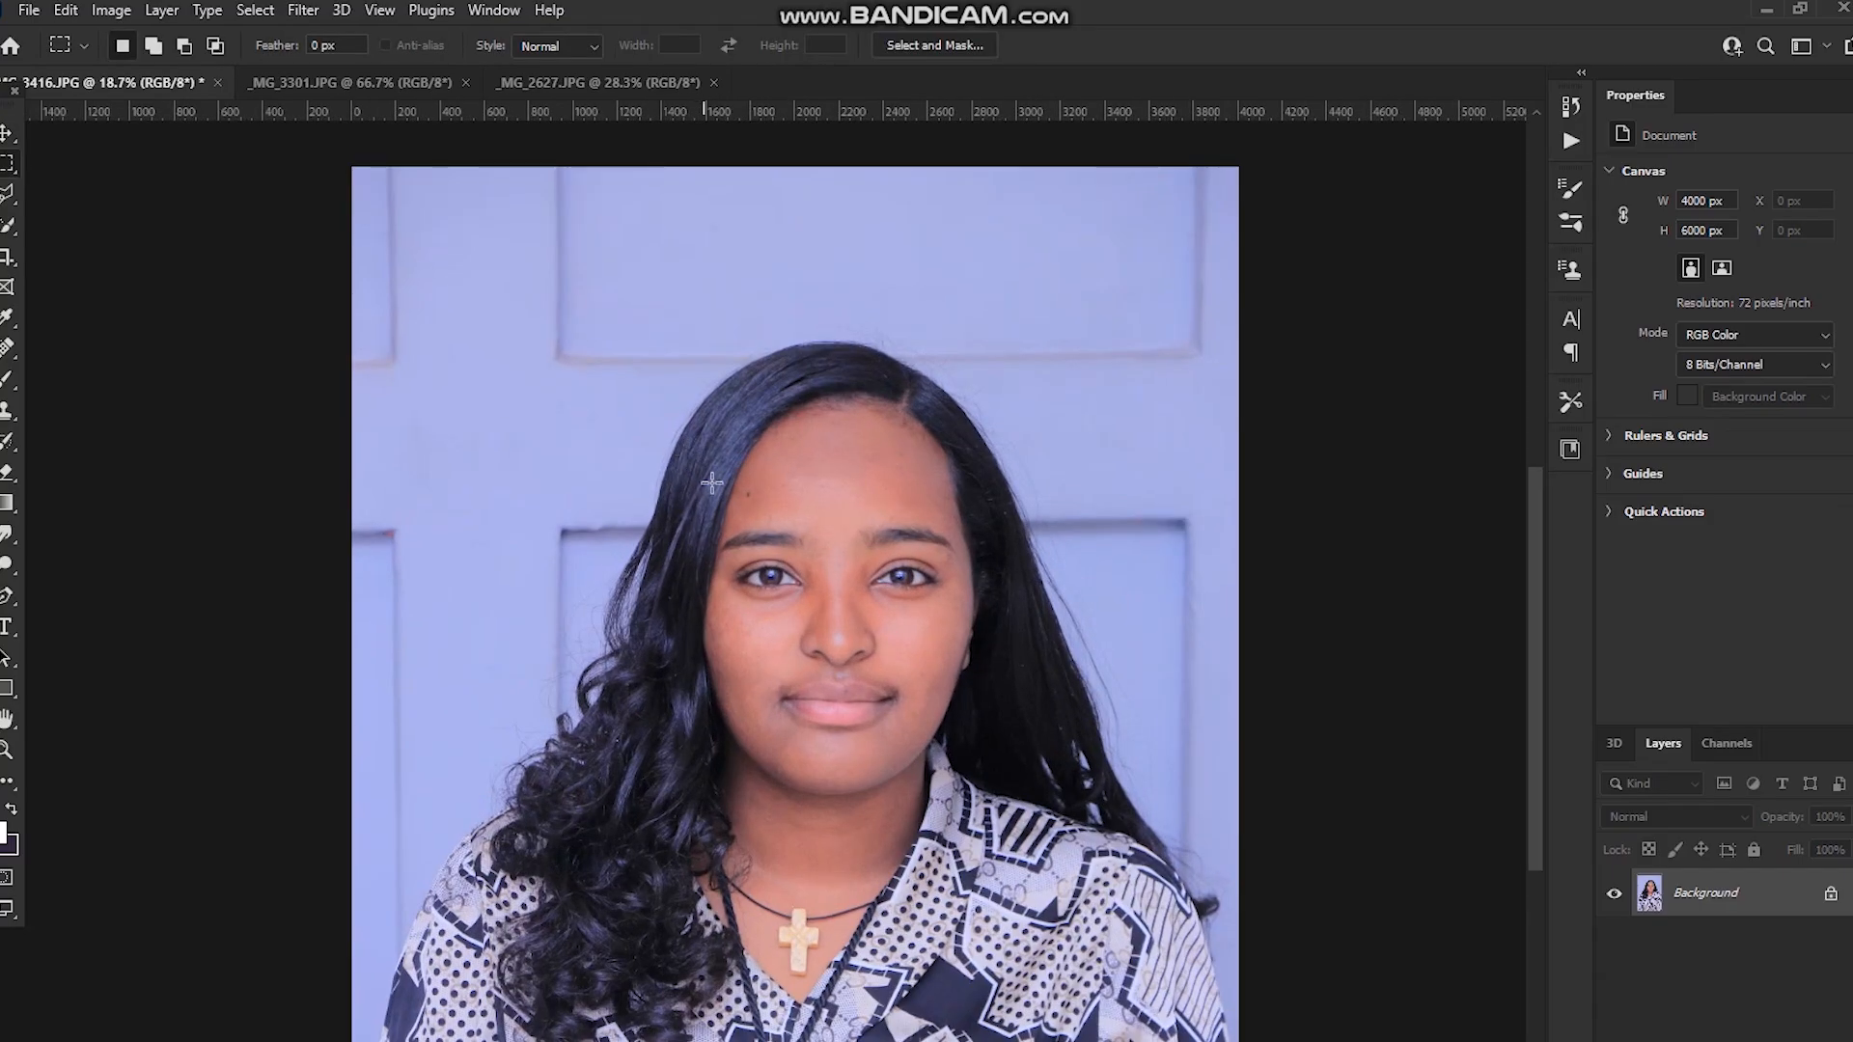
{"action": "scroll", "coordinate": [711, 482], "scroll_direction": "down", "scroll_amount": 2}
{"action": "left_click", "coordinate": [8, 132]}
{"action": "scroll", "coordinate": [687, 558], "scroll_direction": "up", "scroll_amount": 1}
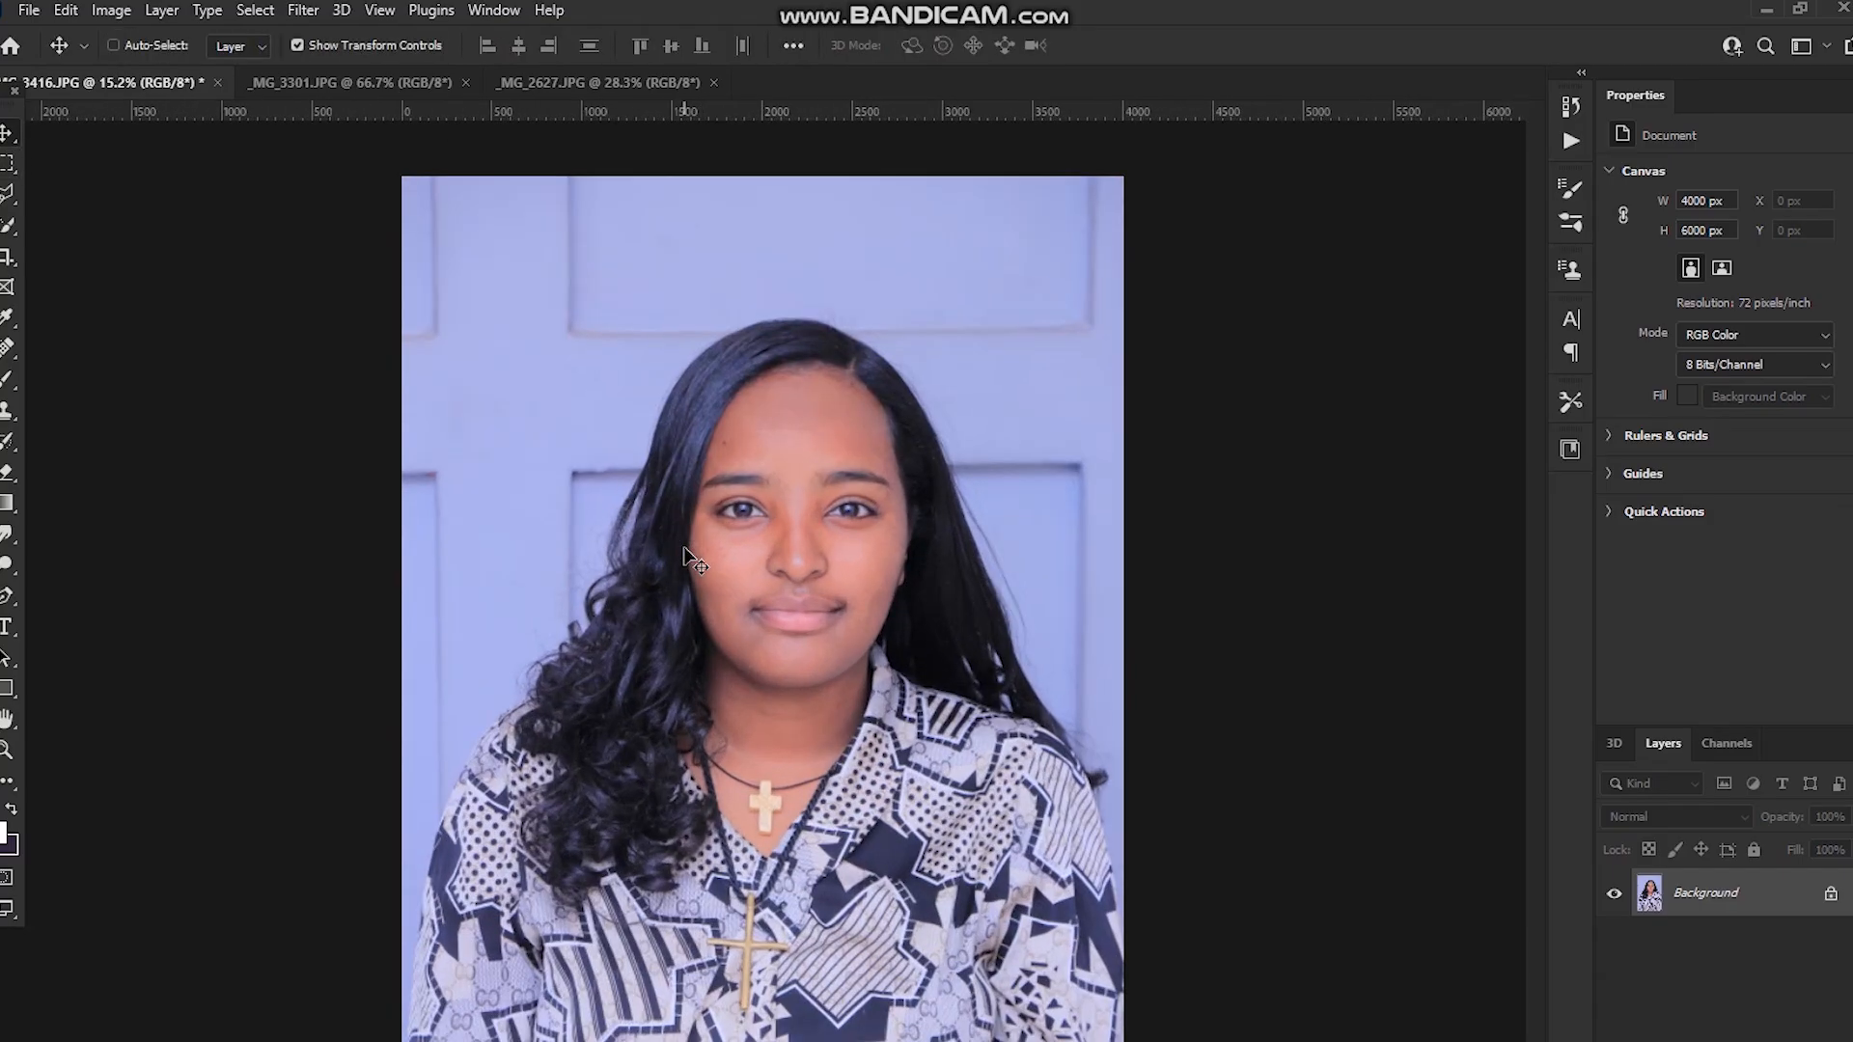
{"action": "scroll", "coordinate": [688, 556], "scroll_direction": "up", "scroll_amount": 2}
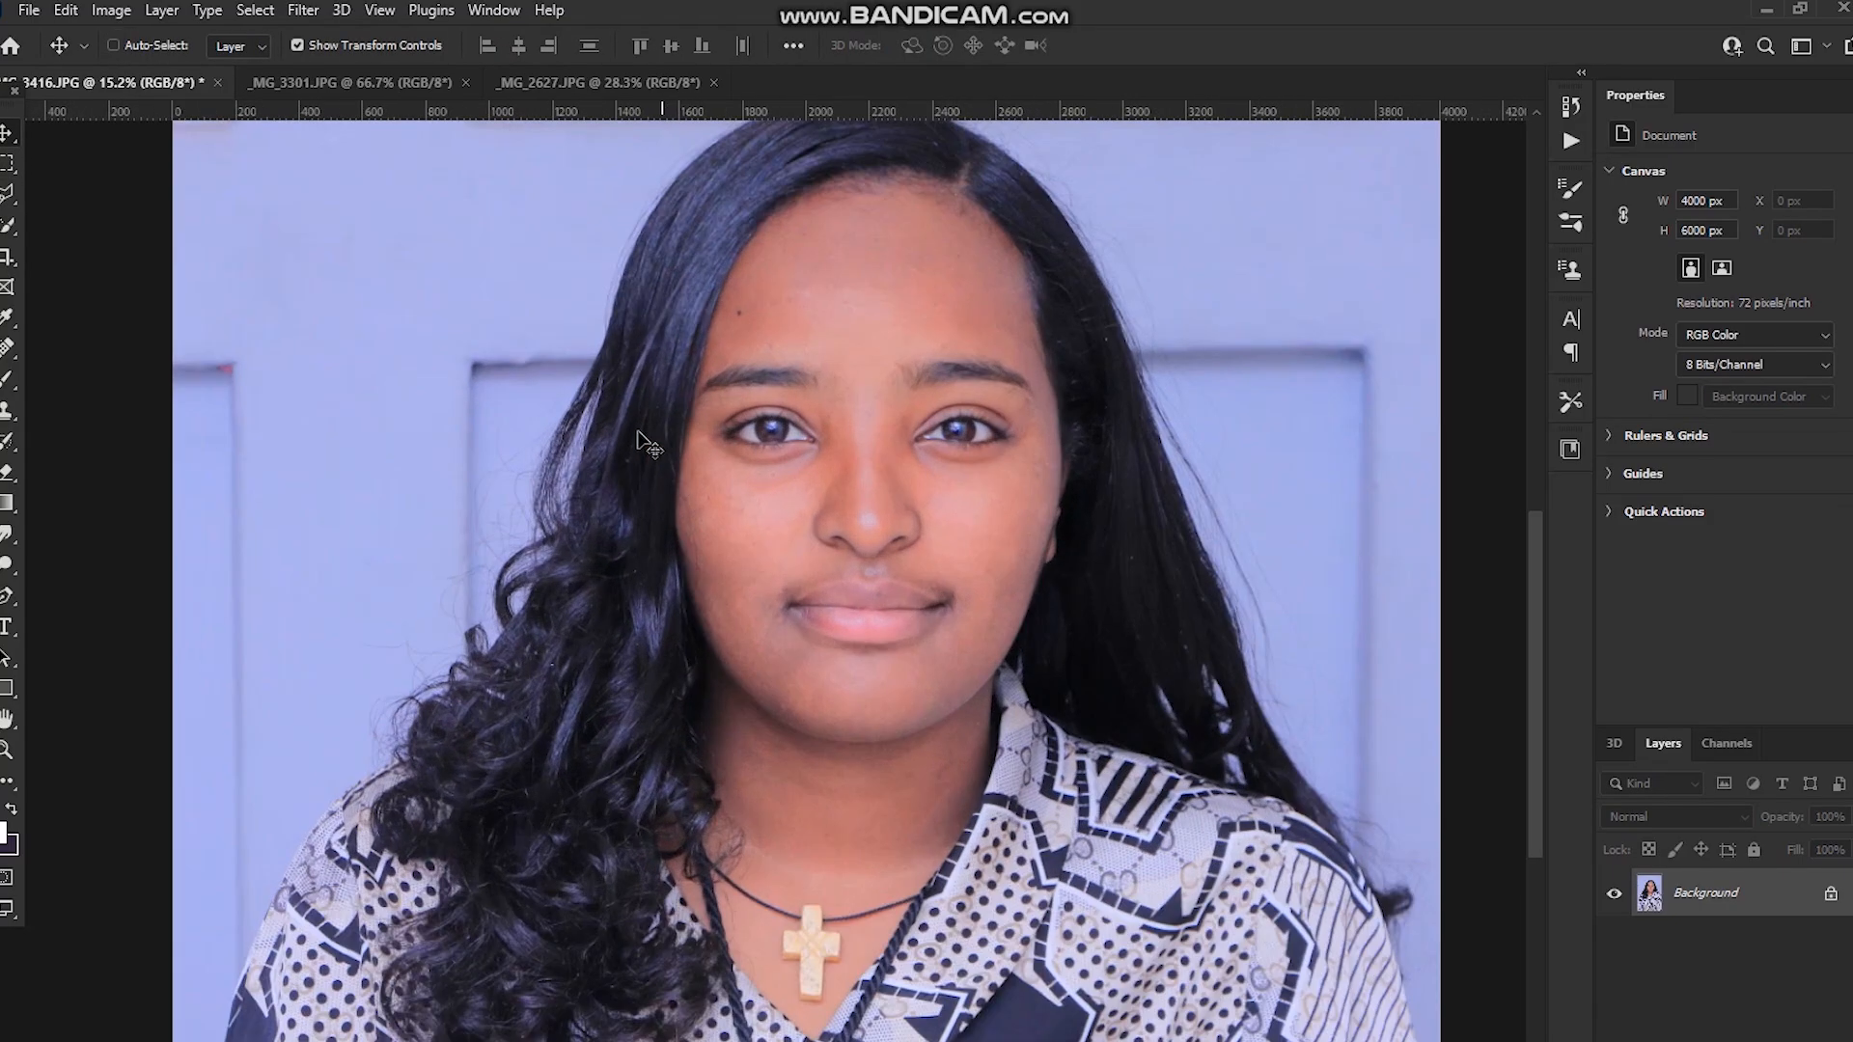
{"action": "scroll", "coordinate": [666, 545], "scroll_direction": "down", "scroll_amount": 2}
{"action": "scroll", "coordinate": [643, 558], "scroll_direction": "up", "scroll_amount": 1}
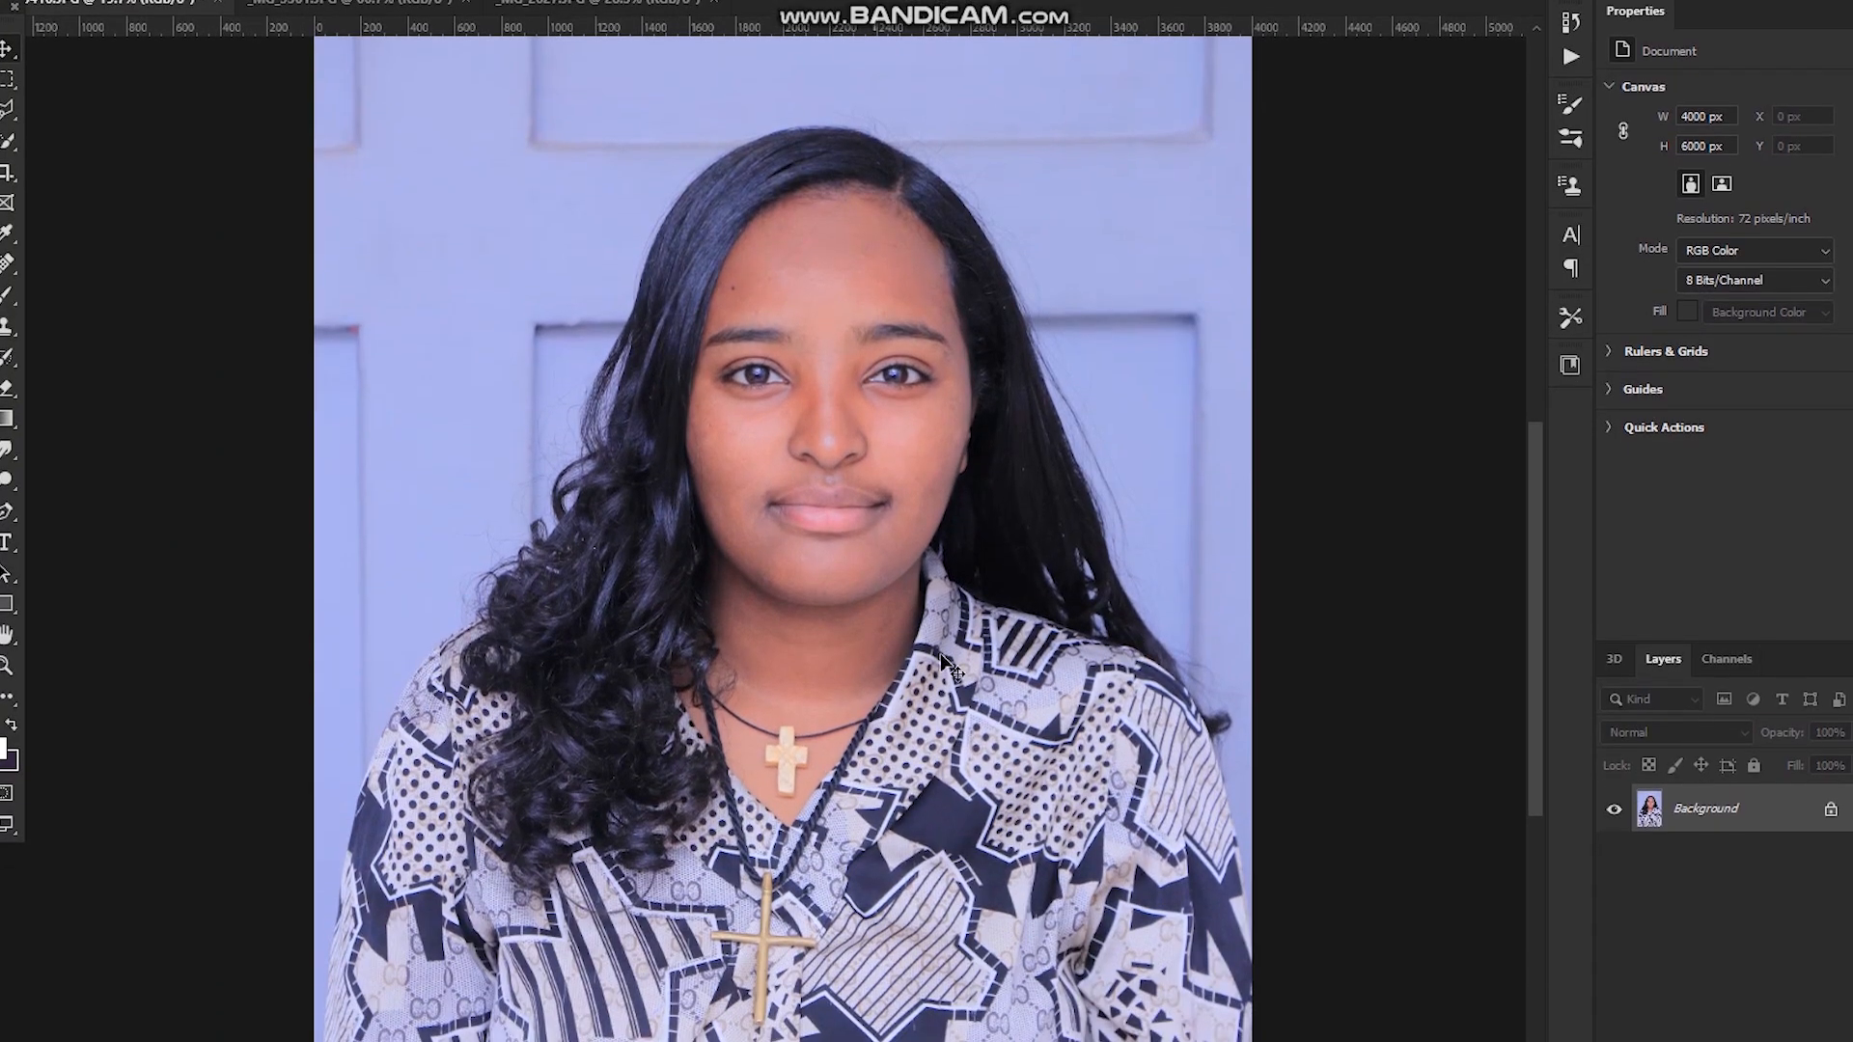
{"action": "scroll", "coordinate": [947, 314], "scroll_direction": "up", "scroll_amount": 2}
{"action": "scroll", "coordinate": [772, 521], "scroll_direction": "down", "scroll_amount": 1}
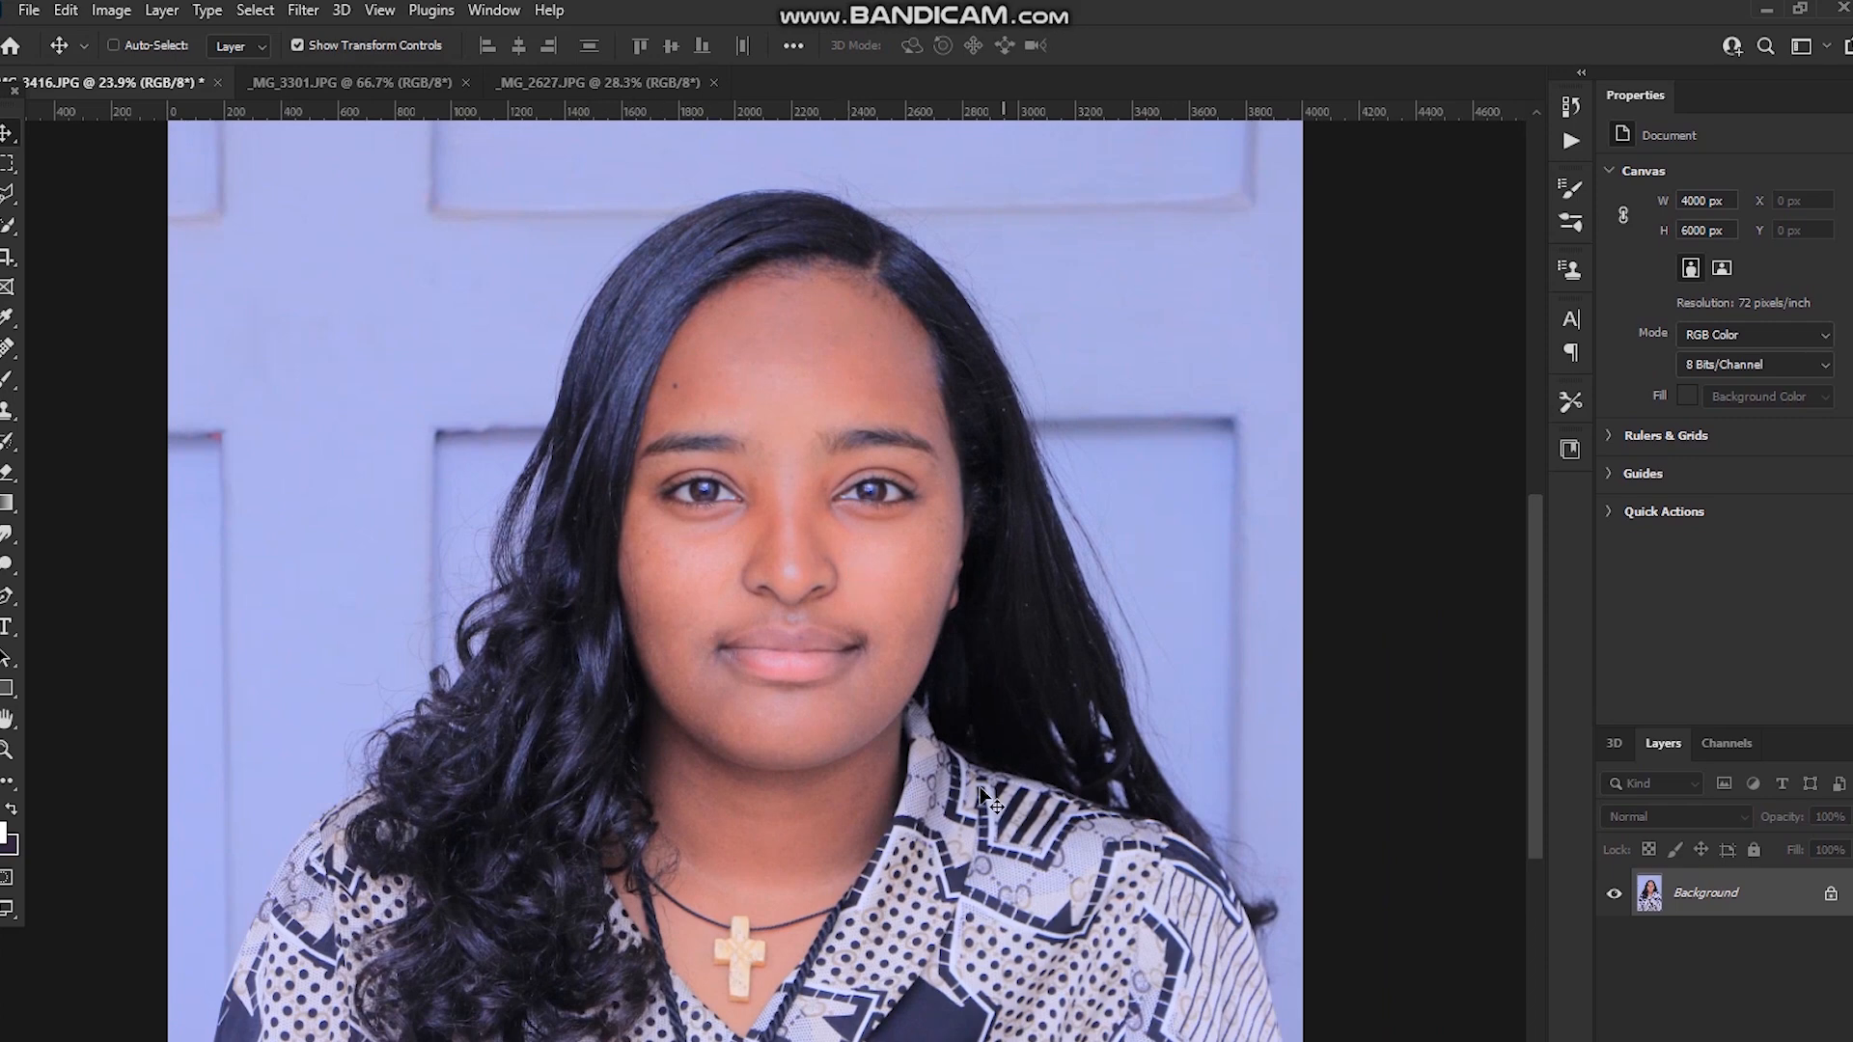
{"action": "scroll", "coordinate": [837, 722], "scroll_direction": "down", "scroll_amount": 1}
{"action": "scroll", "coordinate": [836, 722], "scroll_direction": "up", "scroll_amount": 1}
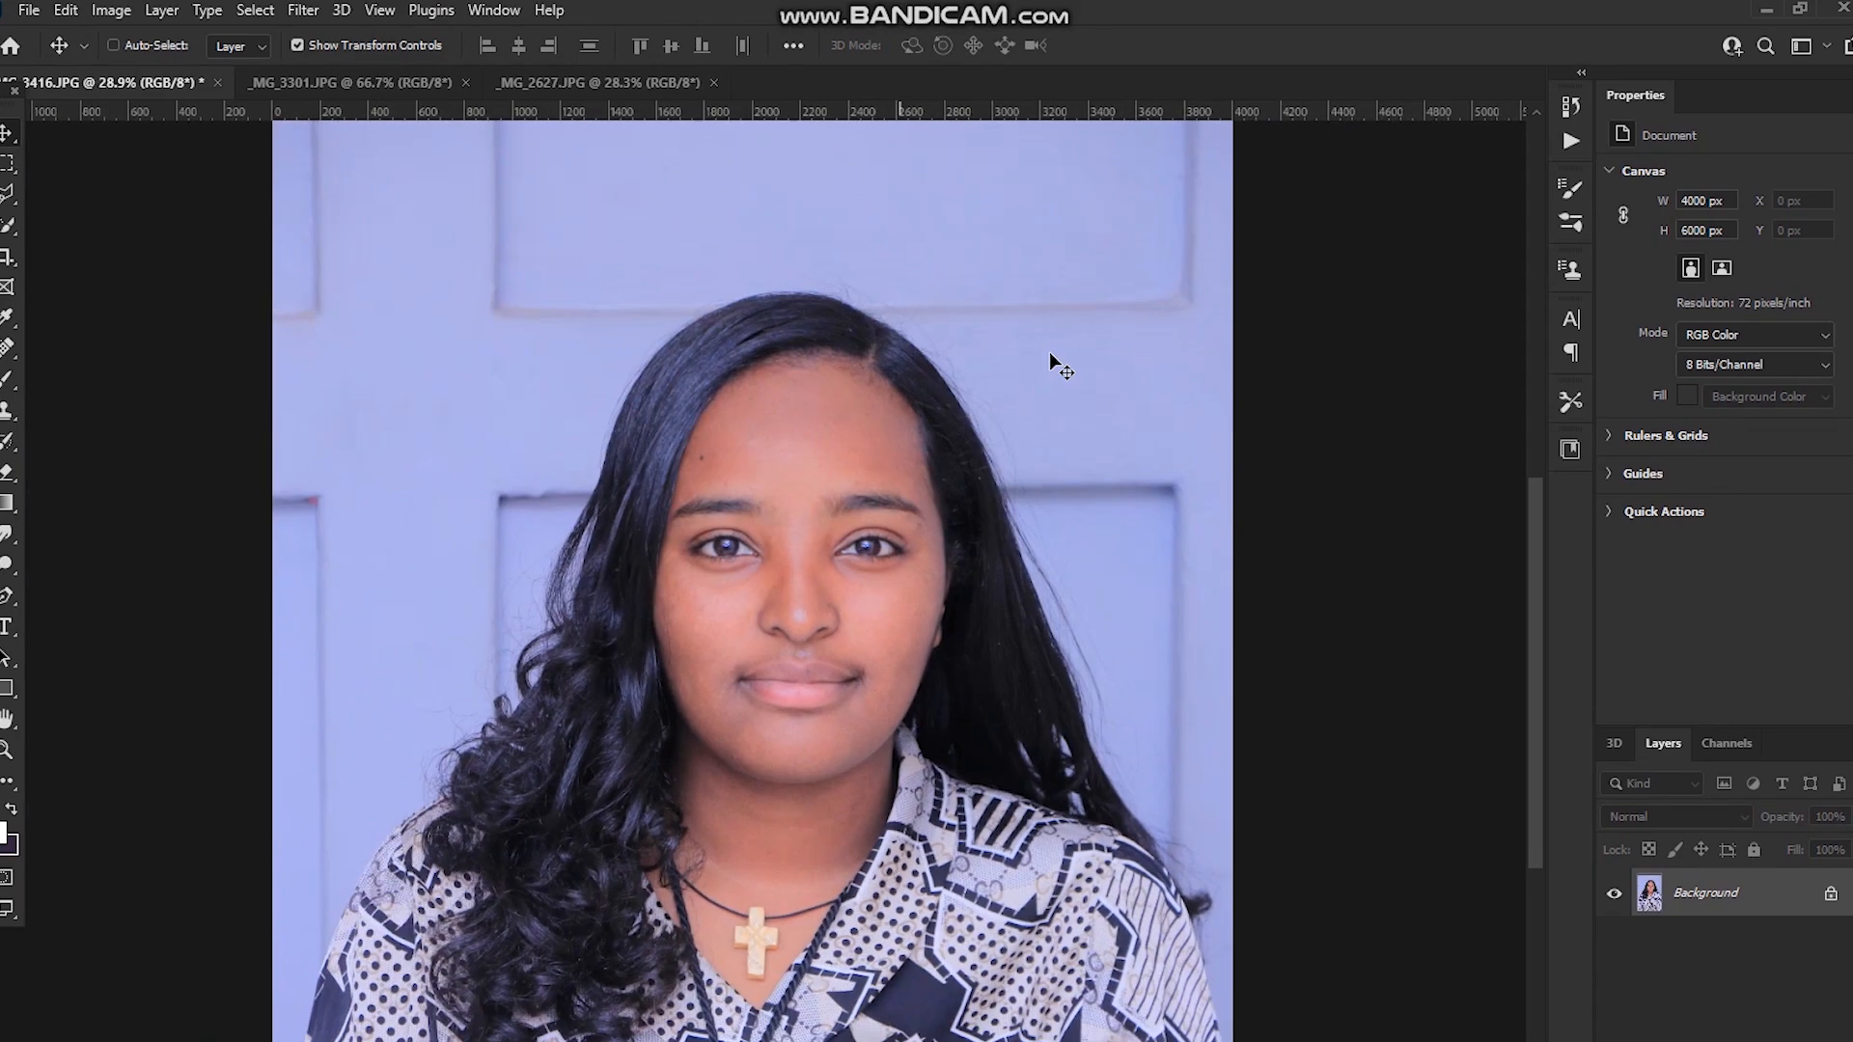
{"action": "scroll", "coordinate": [915, 546], "scroll_direction": "up", "scroll_amount": 1}
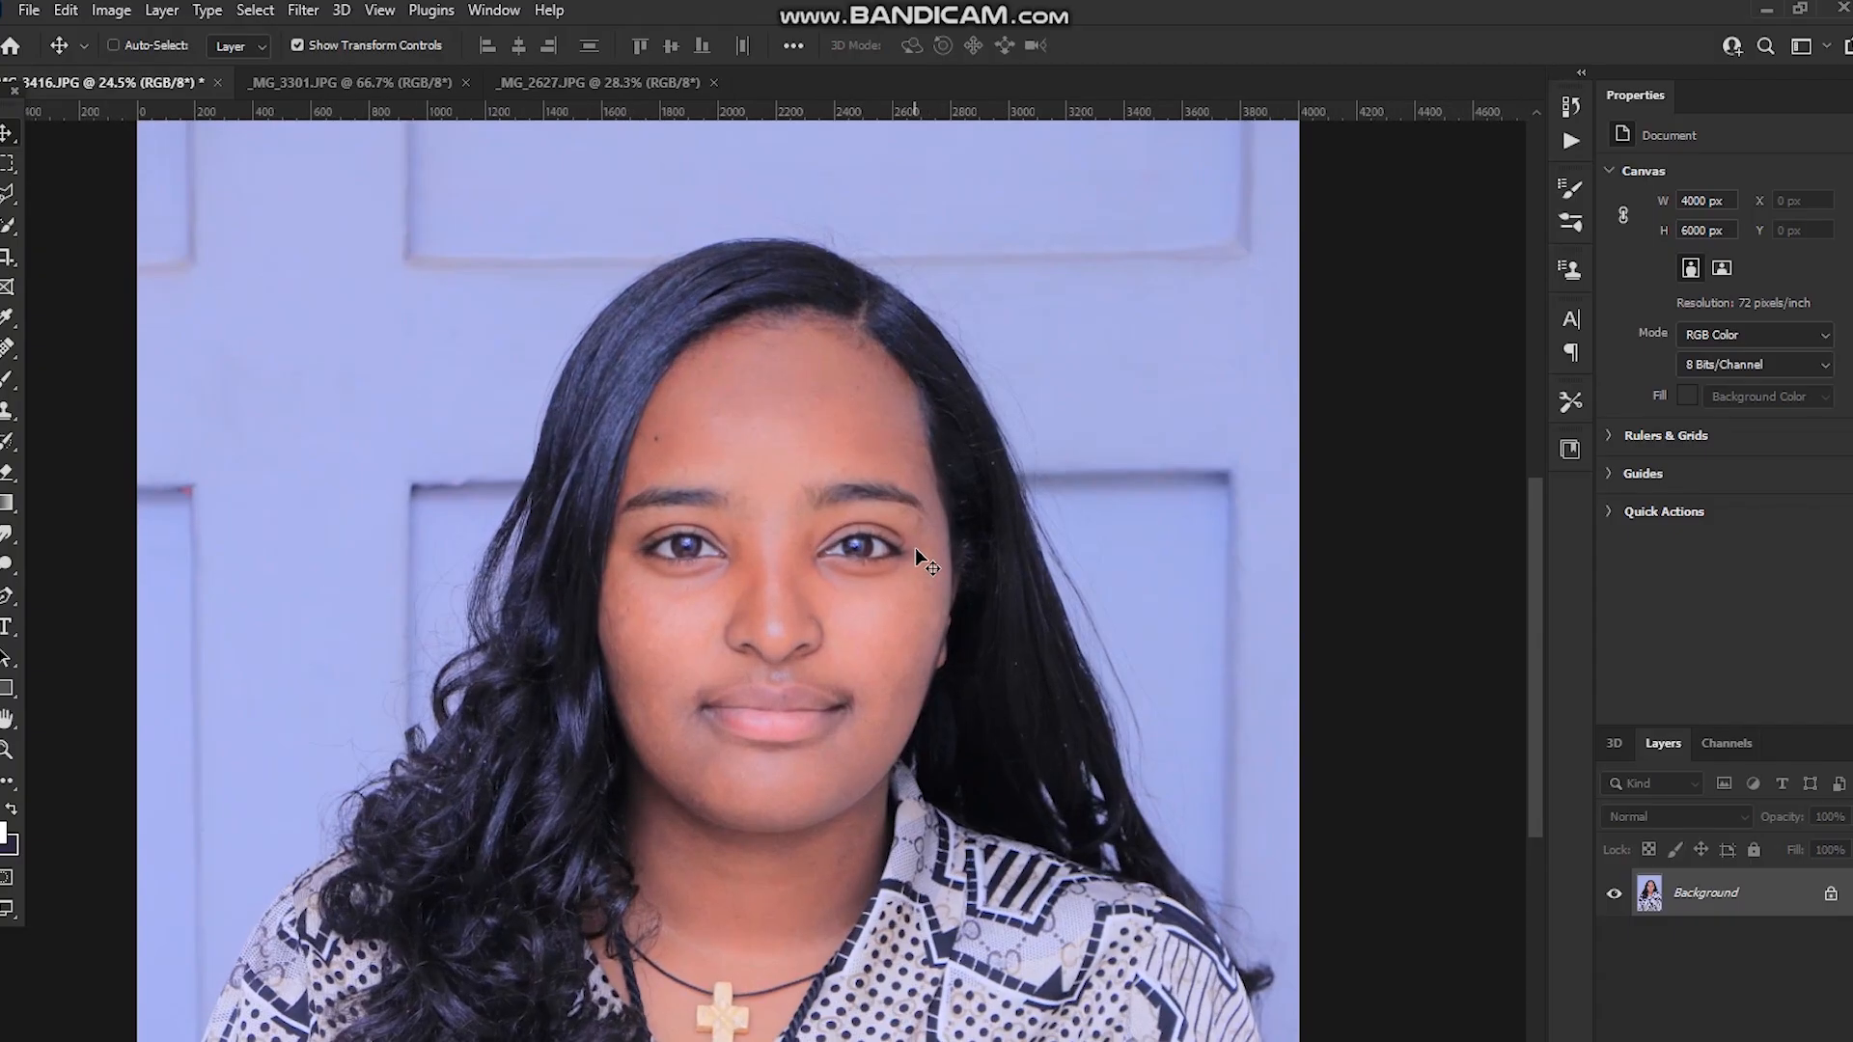
{"action": "scroll", "coordinate": [948, 629], "scroll_direction": "up", "scroll_amount": 3}
{"action": "scroll", "coordinate": [1003, 687], "scroll_direction": "down", "scroll_amount": 4}
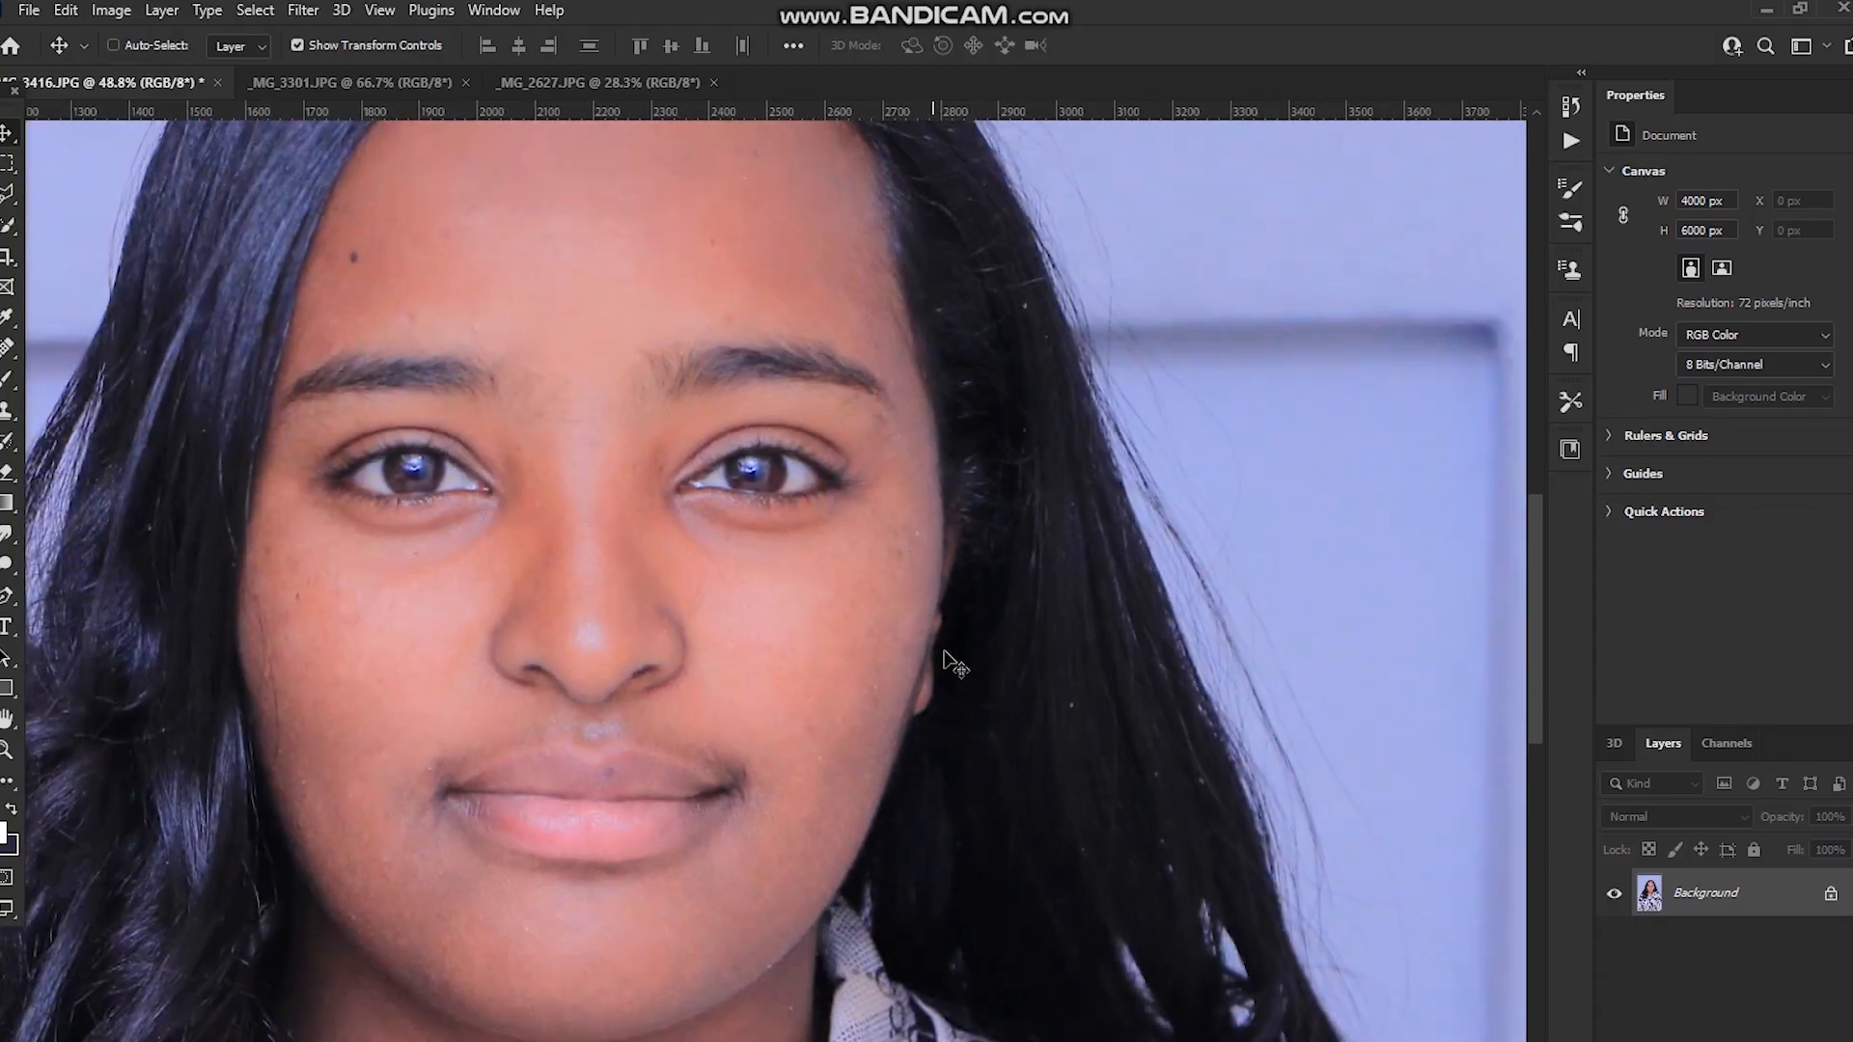
{"action": "scroll", "coordinate": [733, 642], "scroll_direction": "up", "scroll_amount": 4}
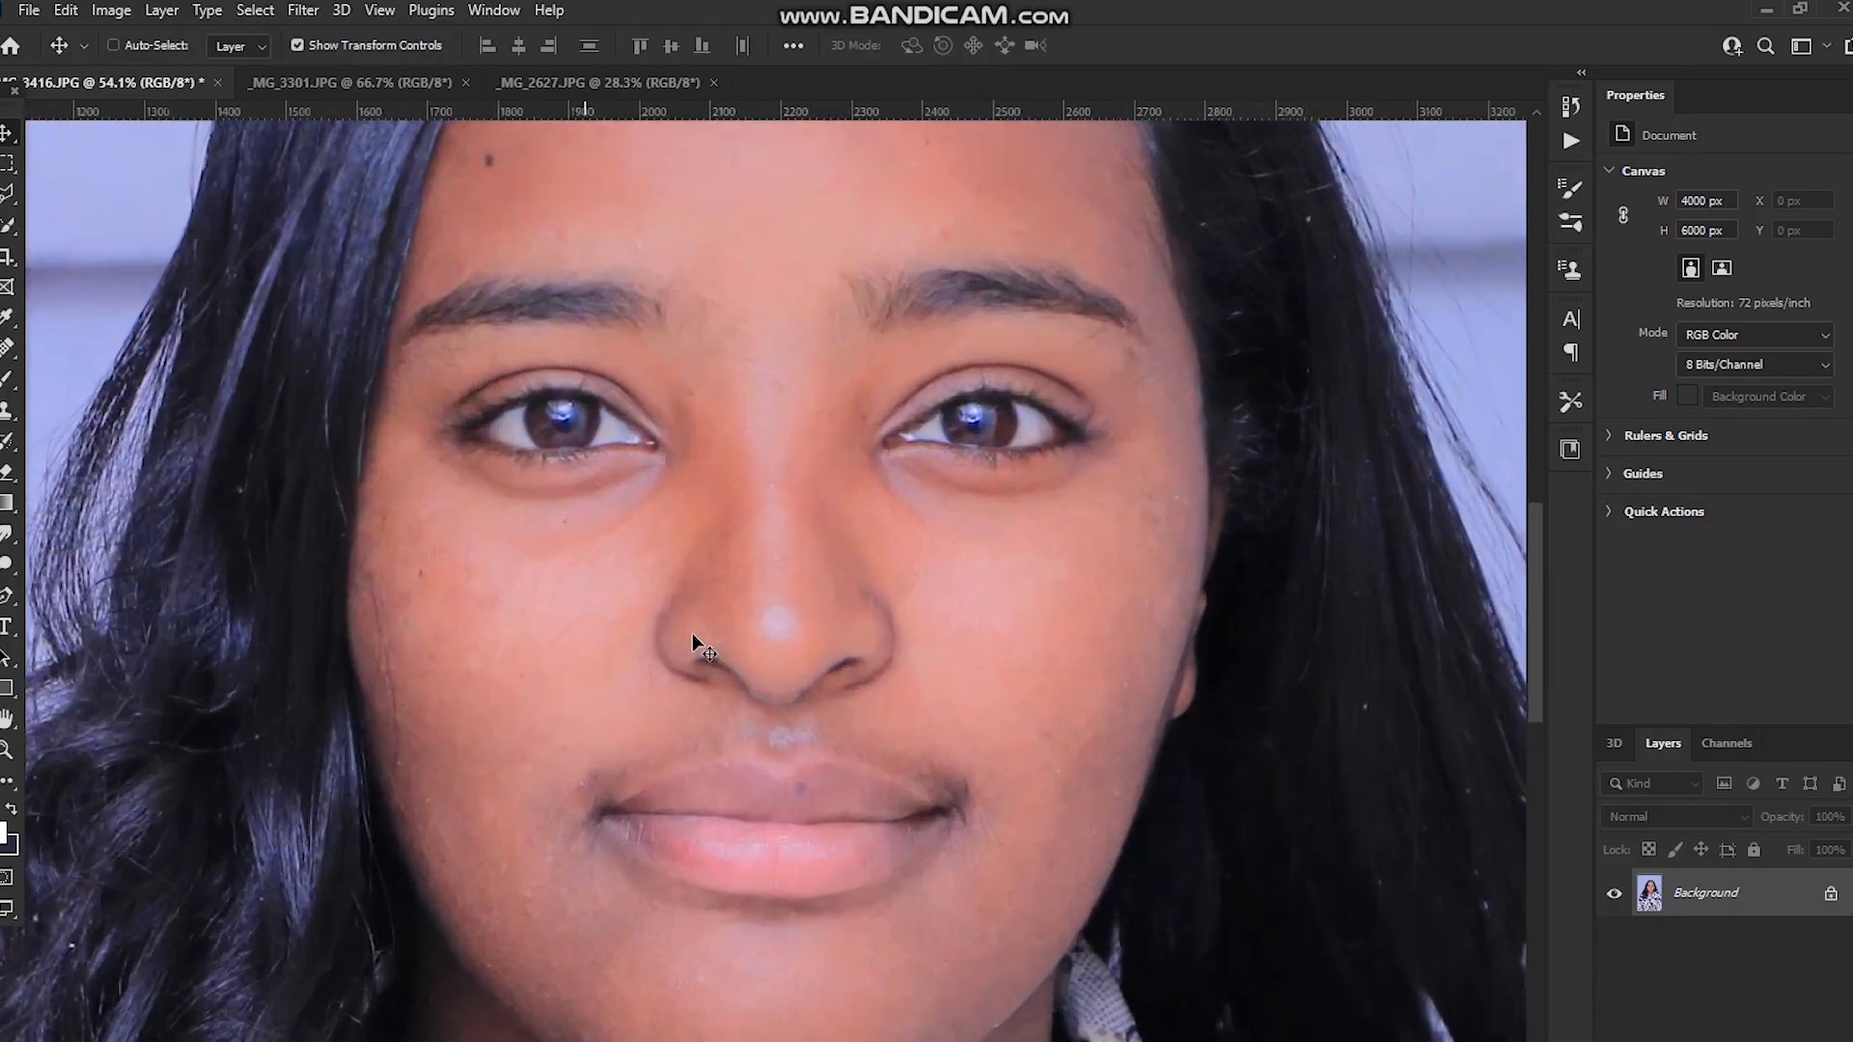
{"action": "scroll", "coordinate": [711, 502], "scroll_direction": "down", "scroll_amount": 2}
{"action": "scroll", "coordinate": [727, 581], "scroll_direction": "down", "scroll_amount": 3}
{"action": "scroll", "coordinate": [729, 582], "scroll_direction": "up", "scroll_amount": 2}
{"action": "scroll", "coordinate": [732, 583], "scroll_direction": "down", "scroll_amount": 2}
{"action": "scroll", "coordinate": [731, 583], "scroll_direction": "up", "scroll_amount": 1}
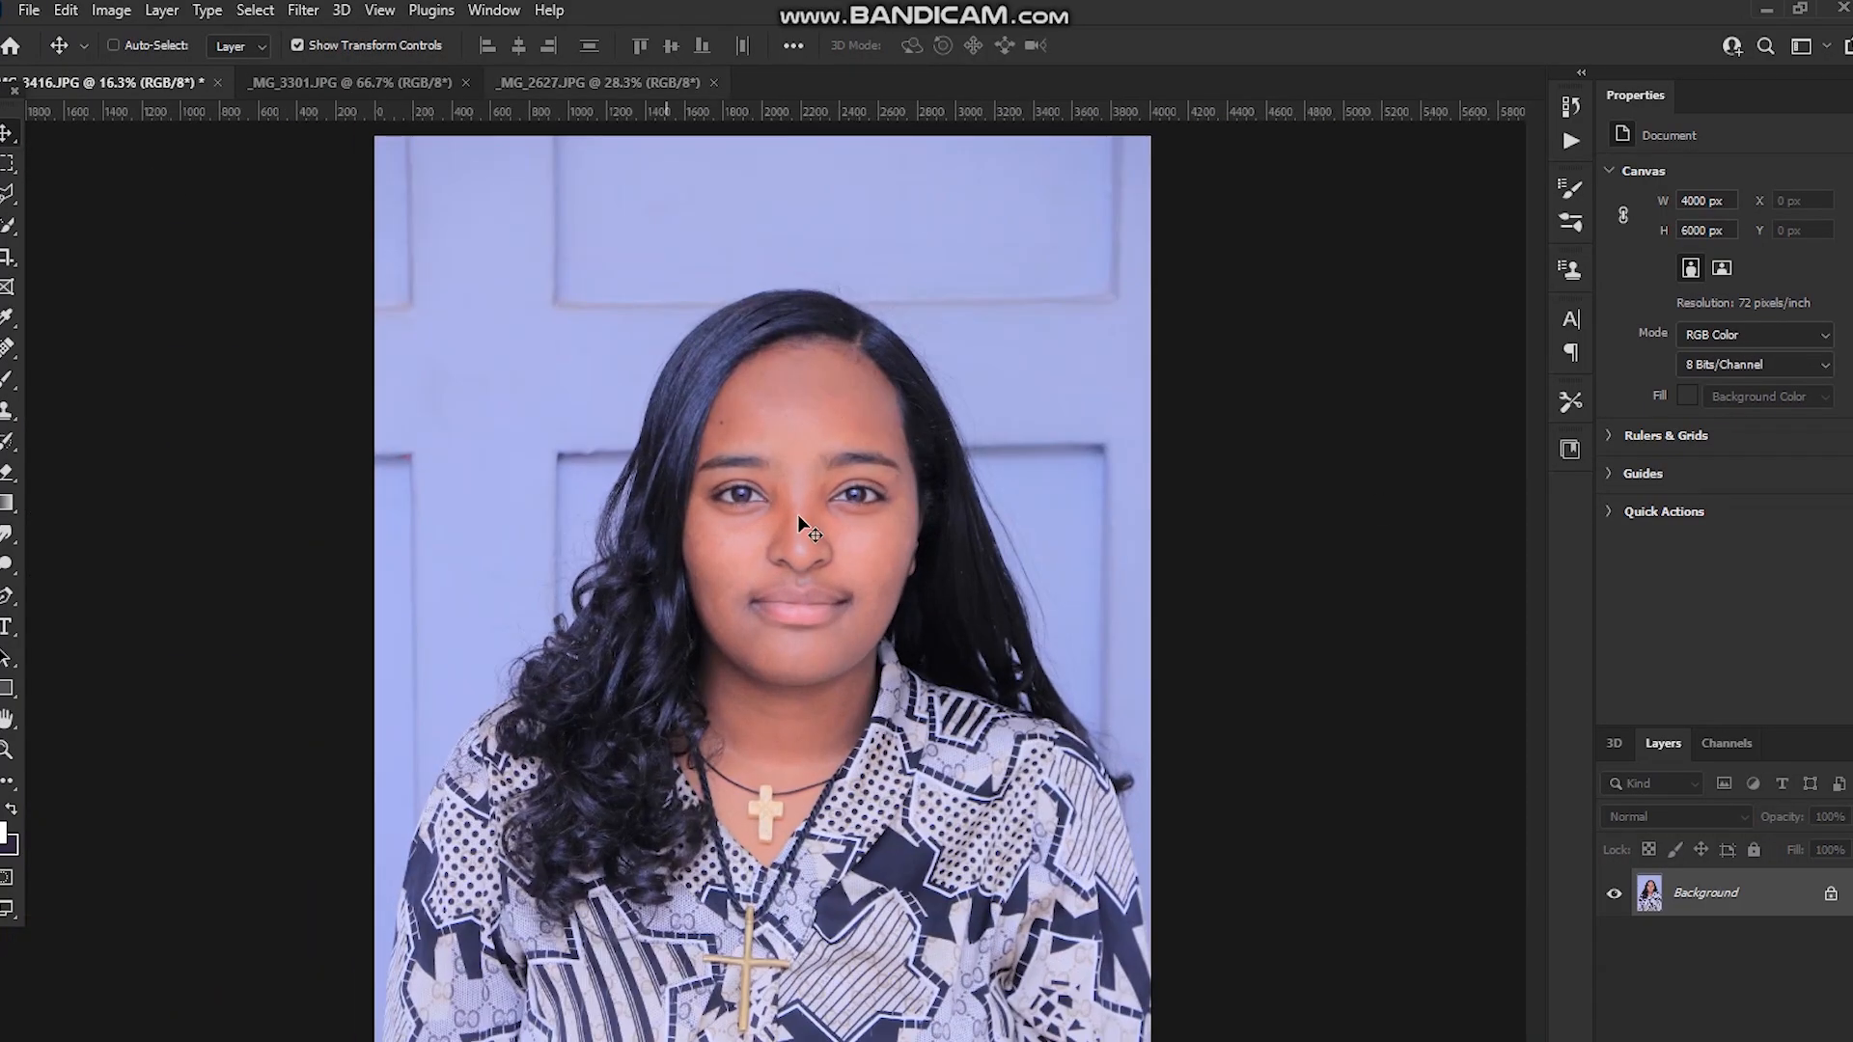
{"action": "scroll", "coordinate": [800, 400], "scroll_direction": "down", "scroll_amount": 1}
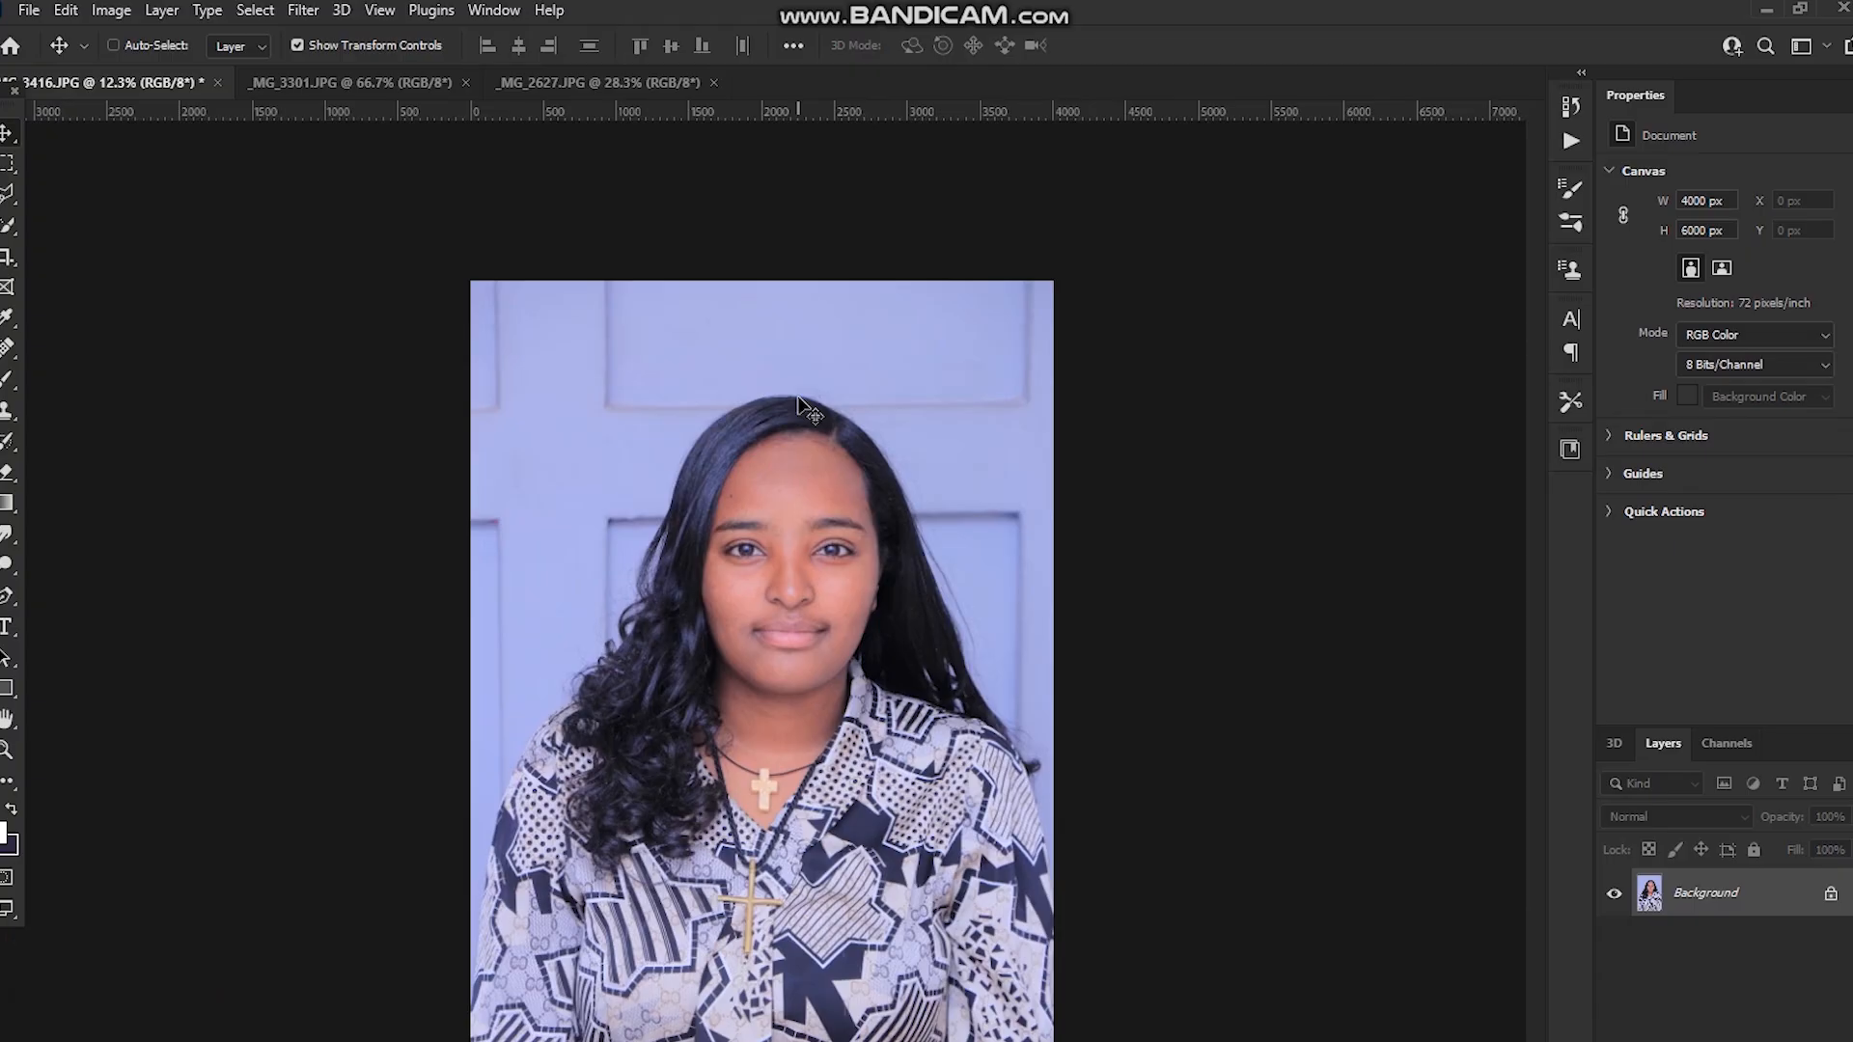
{"action": "scroll", "coordinate": [772, 410], "scroll_direction": "up", "scroll_amount": 1}
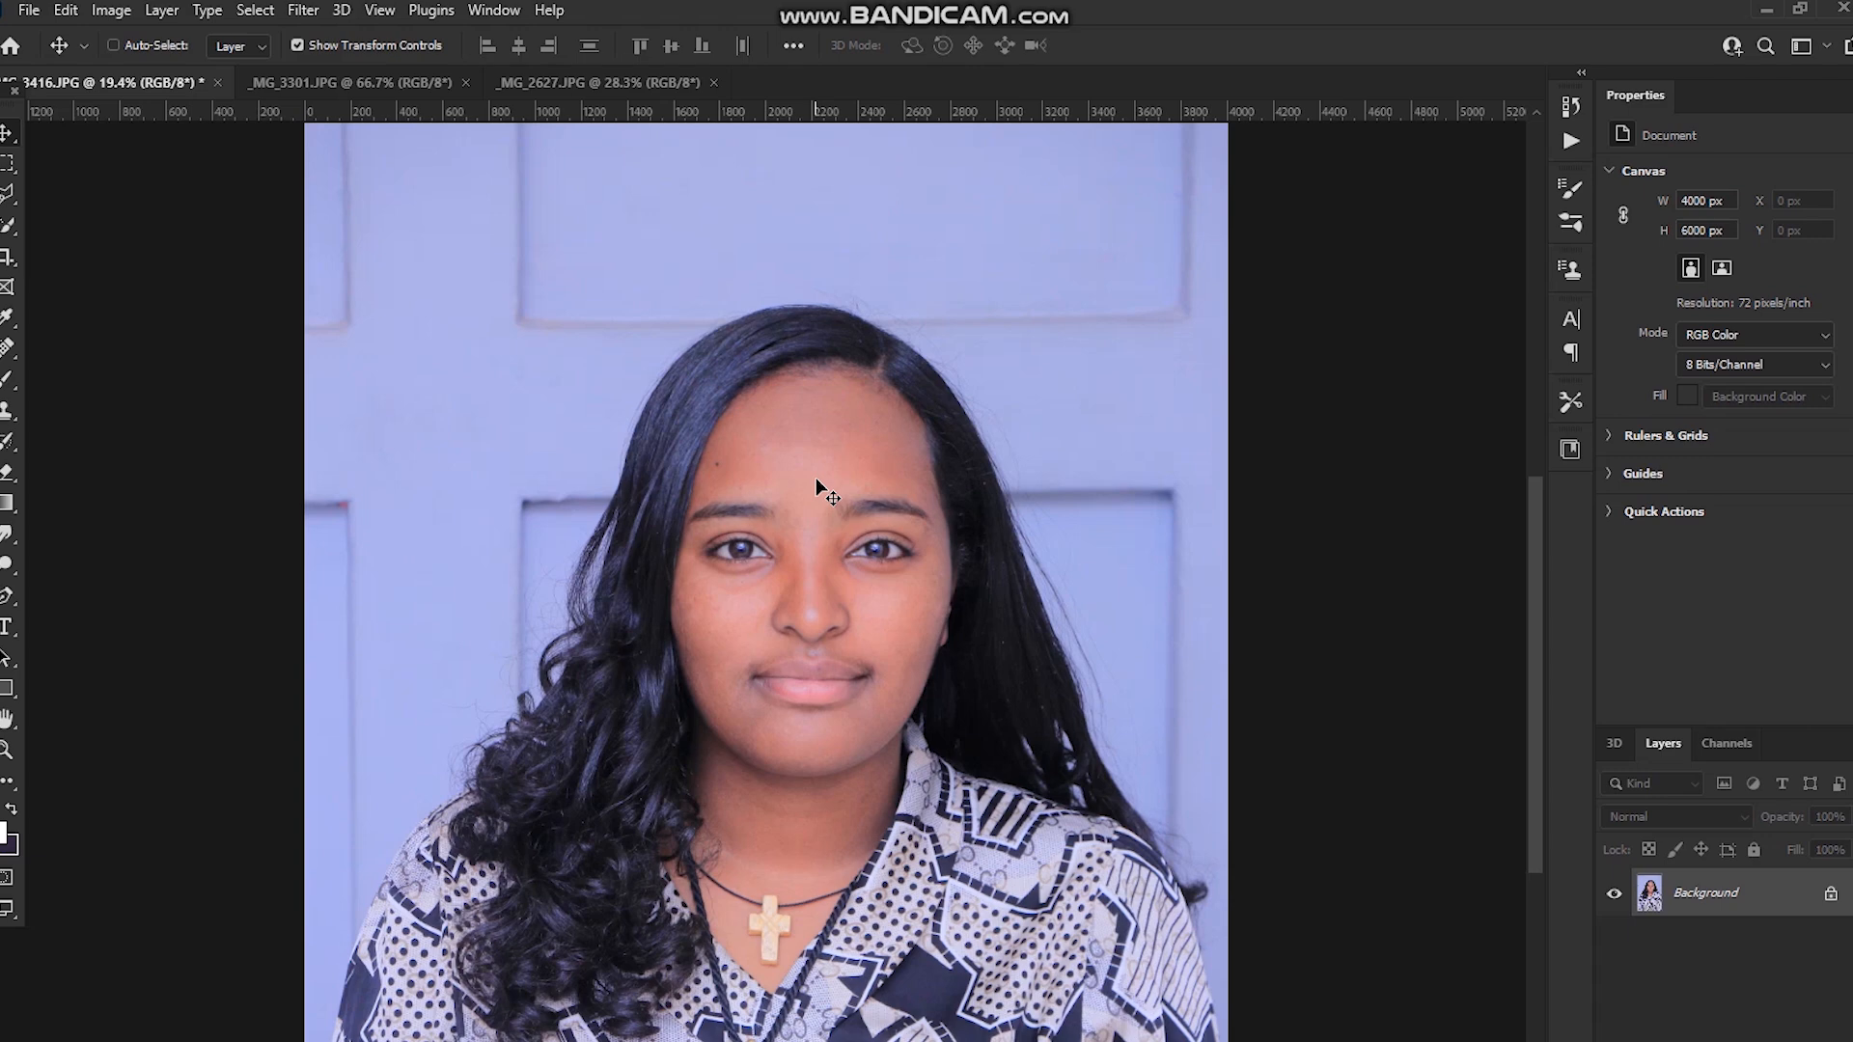
{"action": "scroll", "coordinate": [376, 530], "scroll_direction": "down", "scroll_amount": 4}
{"action": "scroll", "coordinate": [715, 545], "scroll_direction": "up", "scroll_amount": 4}
{"action": "scroll", "coordinate": [881, 574], "scroll_direction": "down", "scroll_amount": 4}
{"action": "scroll", "coordinate": [880, 580], "scroll_direction": "up", "scroll_amount": 2}
Convert the locked Background into a regular layer named Layer 0, with Normal mode and 100% opacity
{"action": "double_click", "coordinate": [1738, 893]}
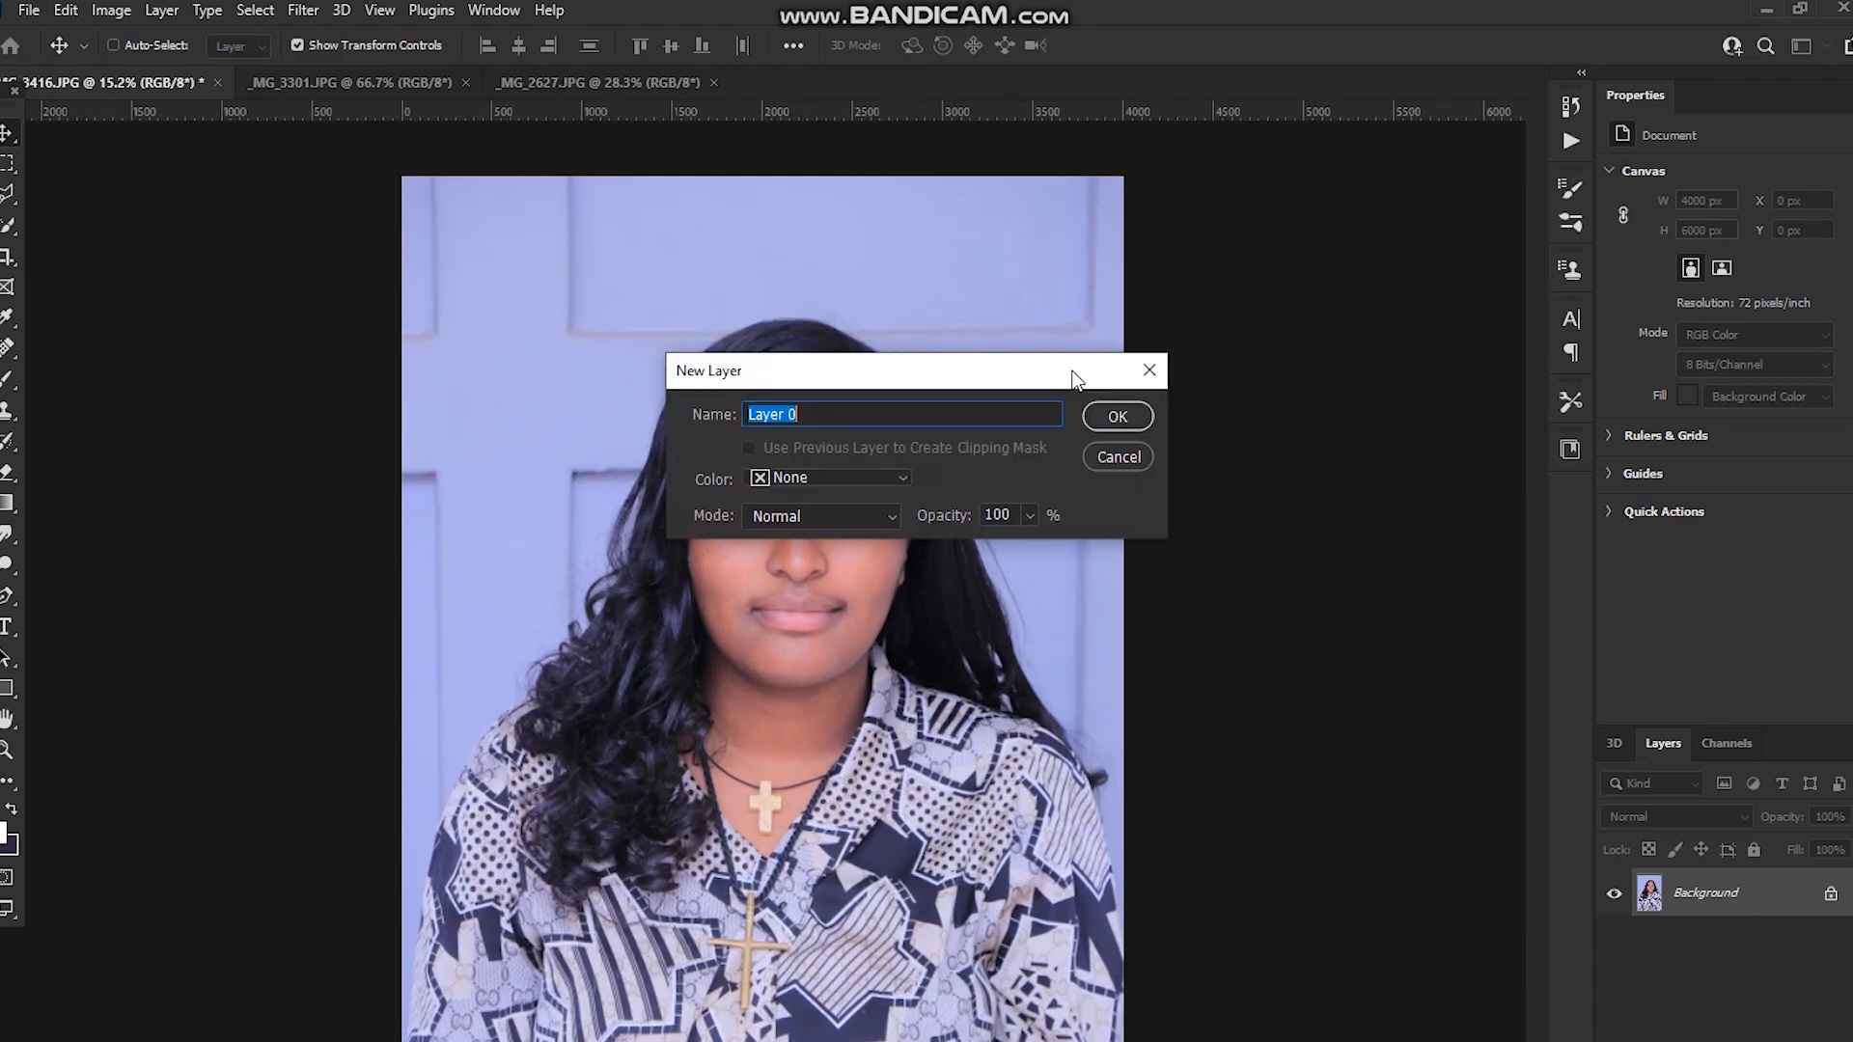
{"action": "left_click", "coordinate": [1119, 457]}
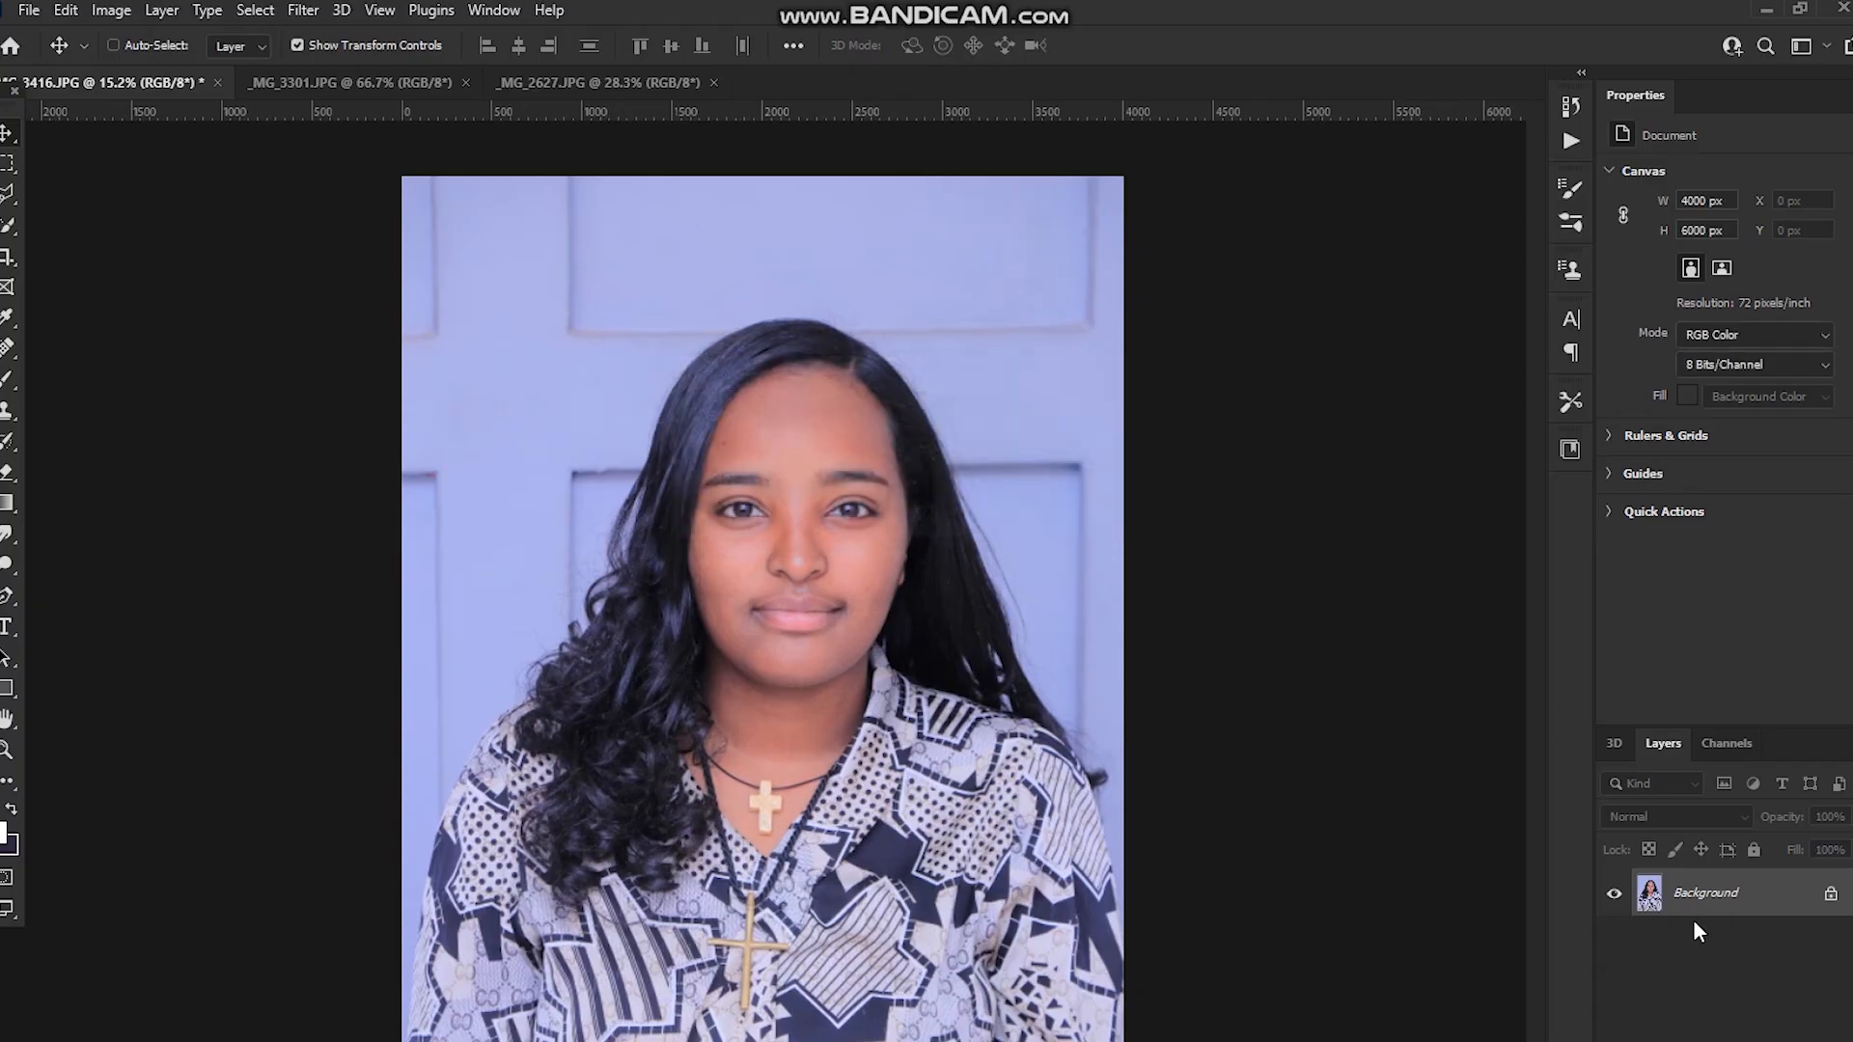
{"action": "double_click", "coordinate": [1791, 898]}
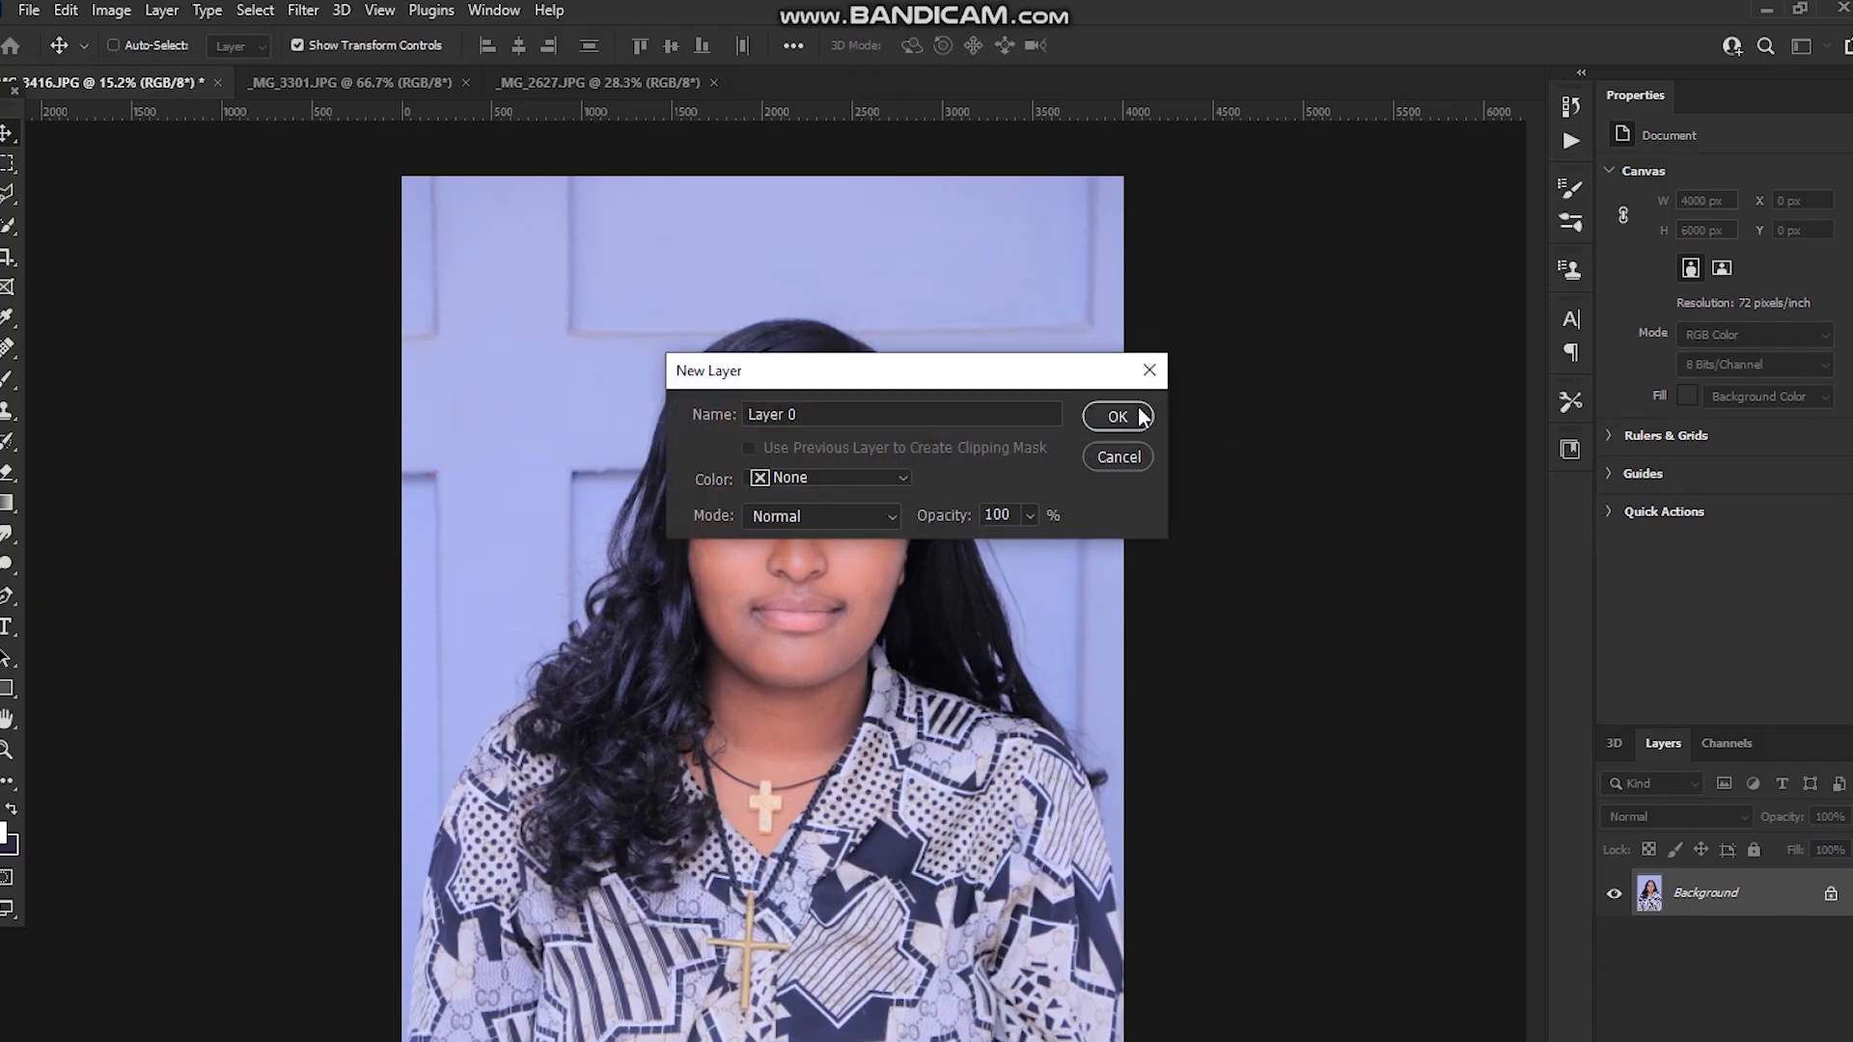
{"action": "left_click", "coordinate": [1117, 415]}
Remove the background behind the woman on Layer 0 and check the cut-out along her hair
{"action": "left_click", "coordinate": [1712, 475]}
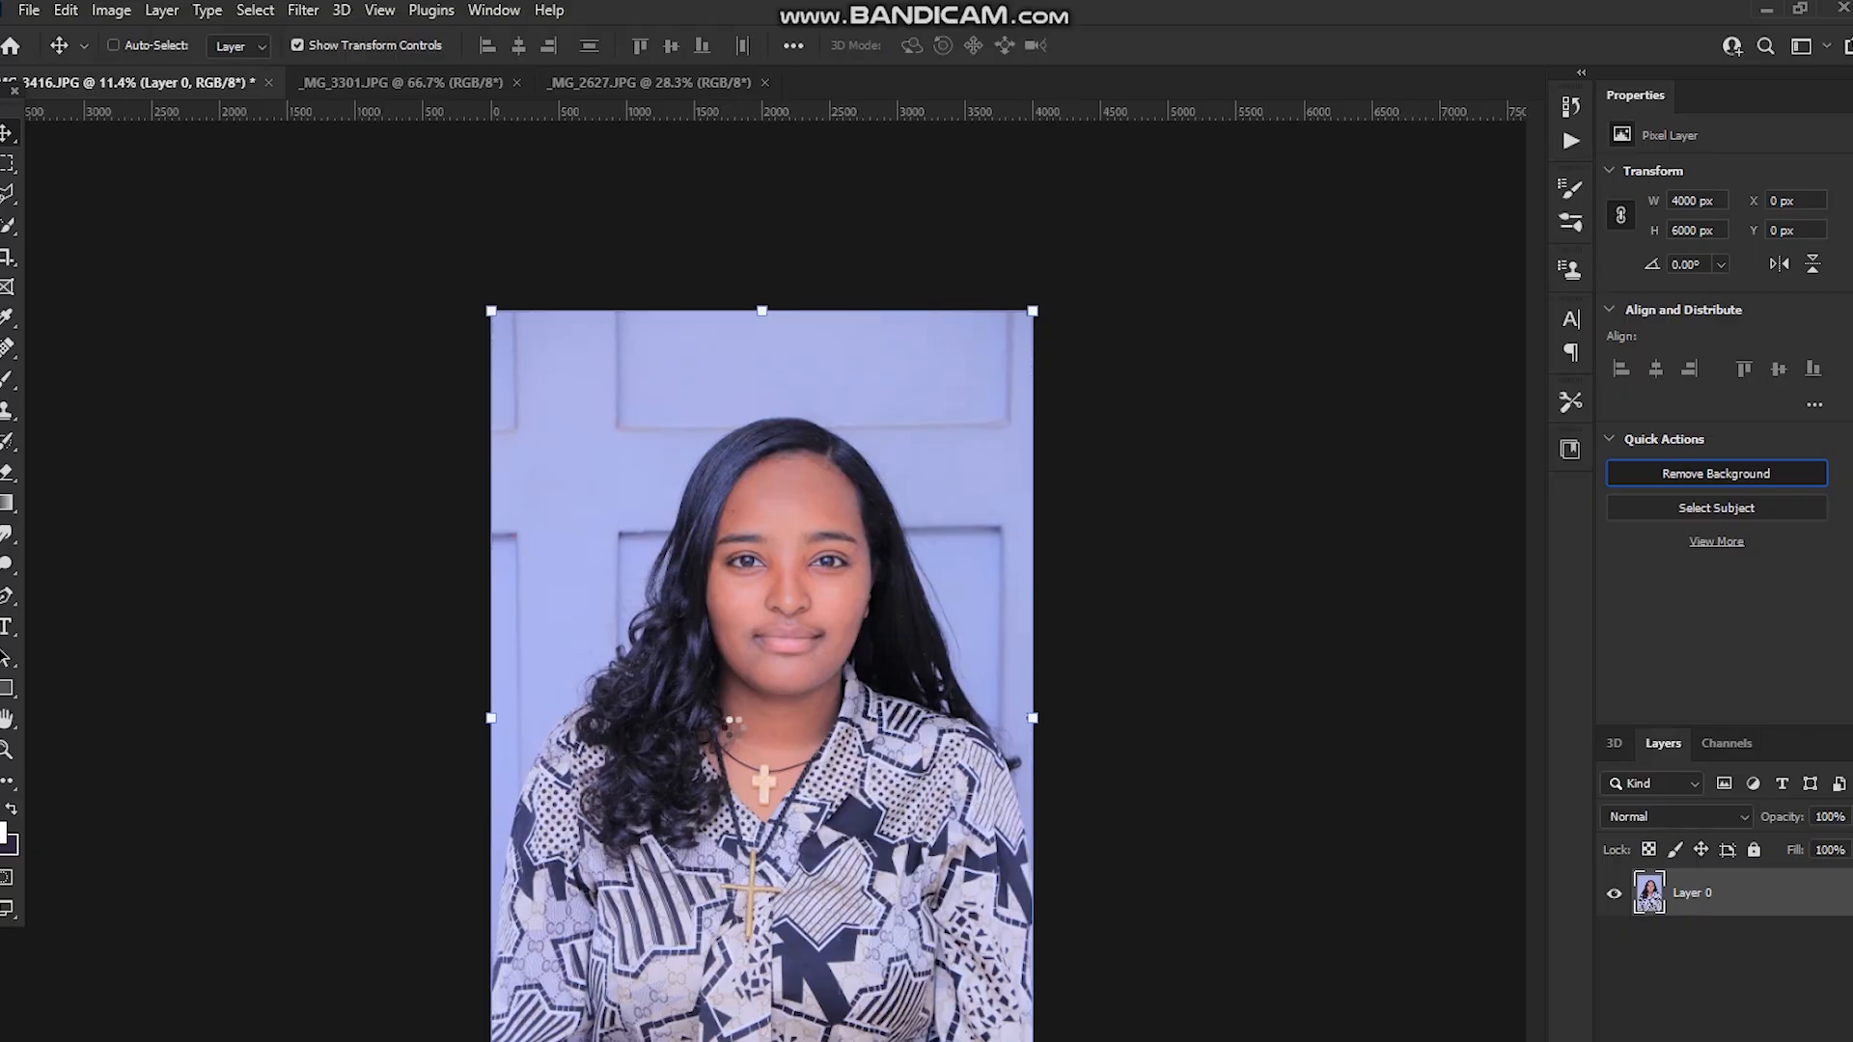
{"action": "scroll", "coordinate": [733, 725], "scroll_direction": "up", "scroll_amount": 2}
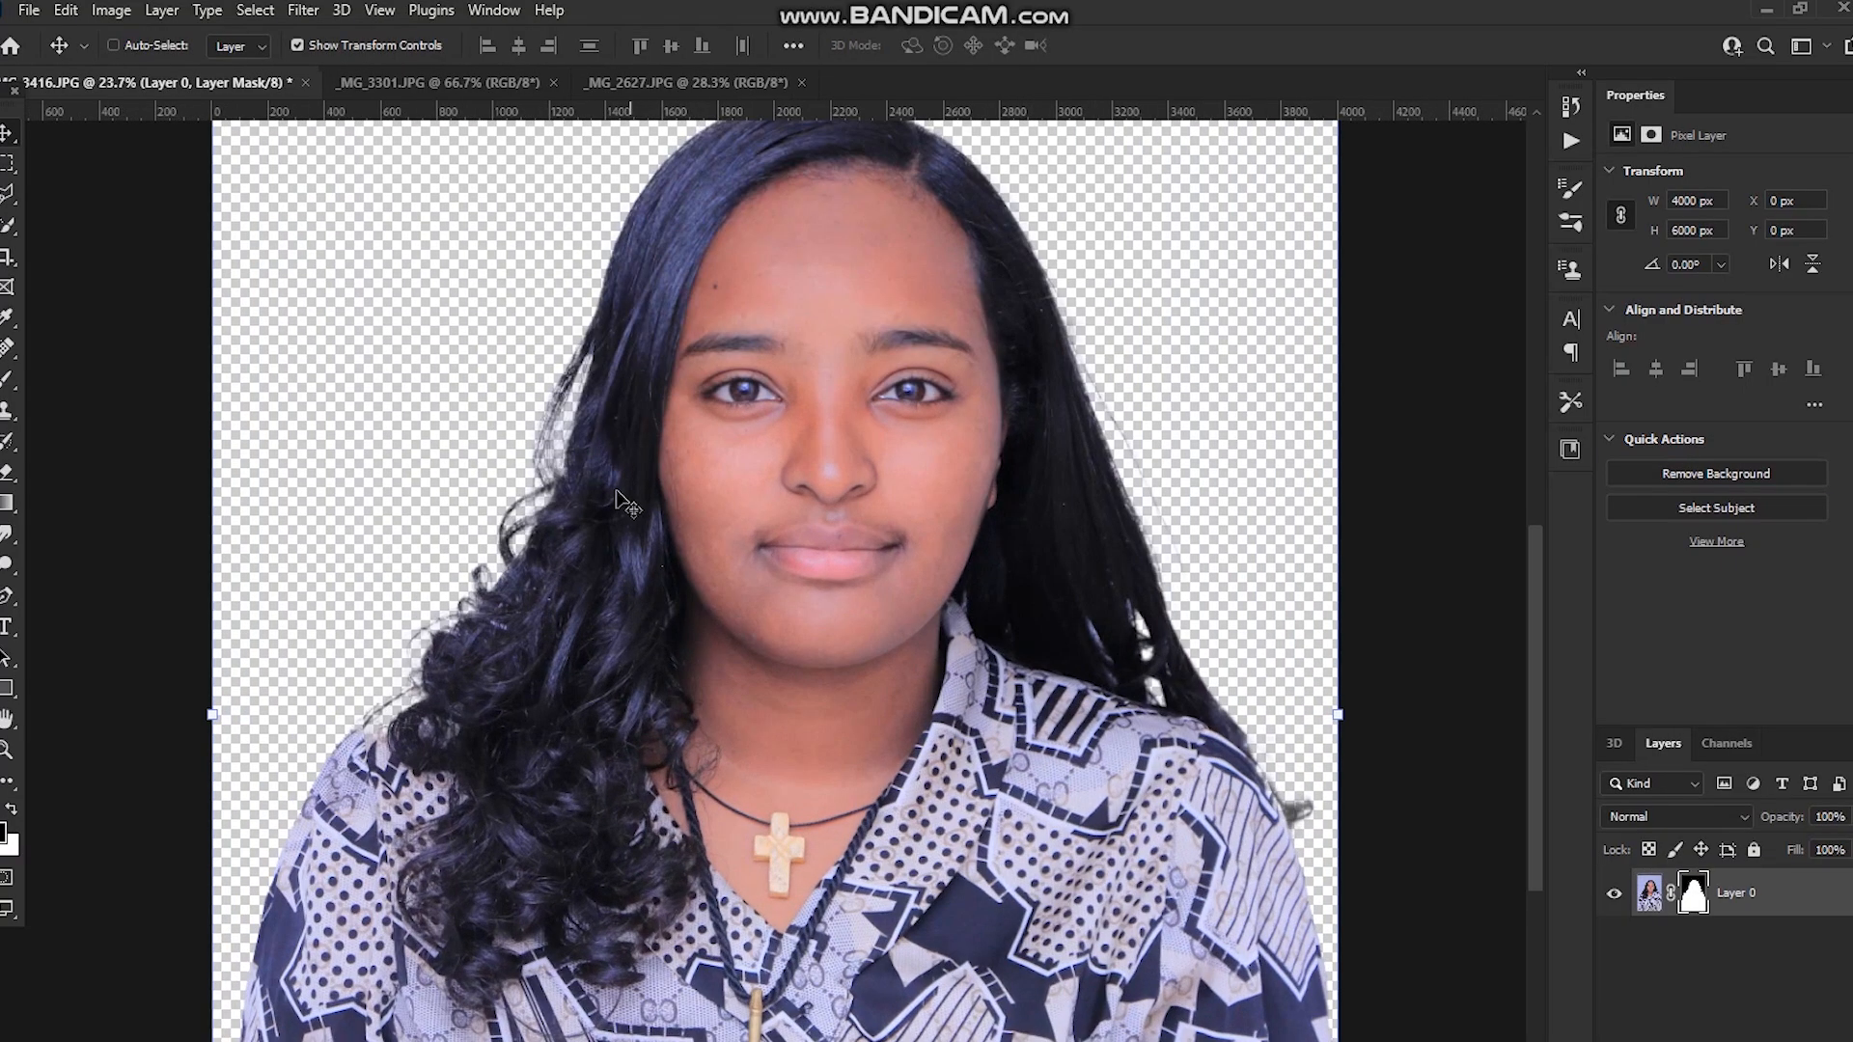
{"action": "scroll", "coordinate": [617, 502], "scroll_direction": "down", "scroll_amount": 2}
{"action": "scroll", "coordinate": [659, 613], "scroll_direction": "up", "scroll_amount": 1}
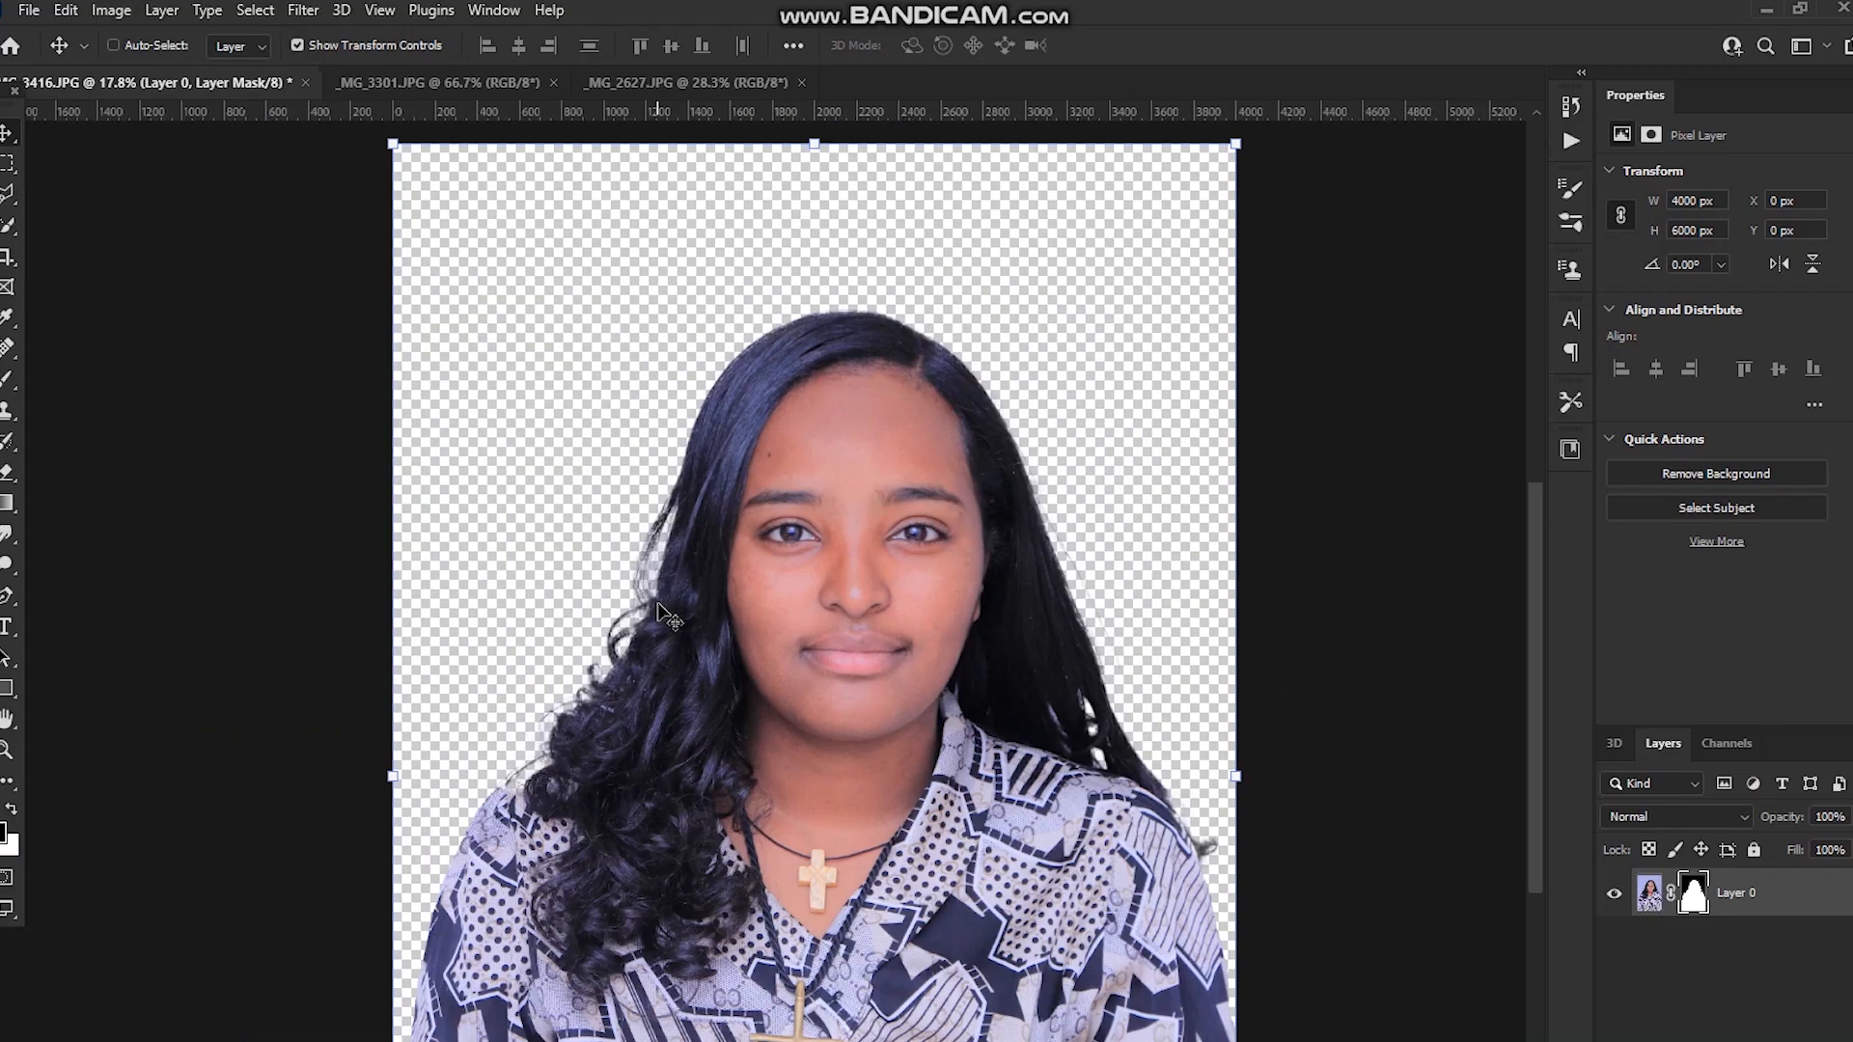
Flatten the image so the cut-out portrait sits on a plain white background
{"action": "right_click", "coordinate": [1785, 900]}
{"action": "left_click", "coordinate": [1605, 973]}
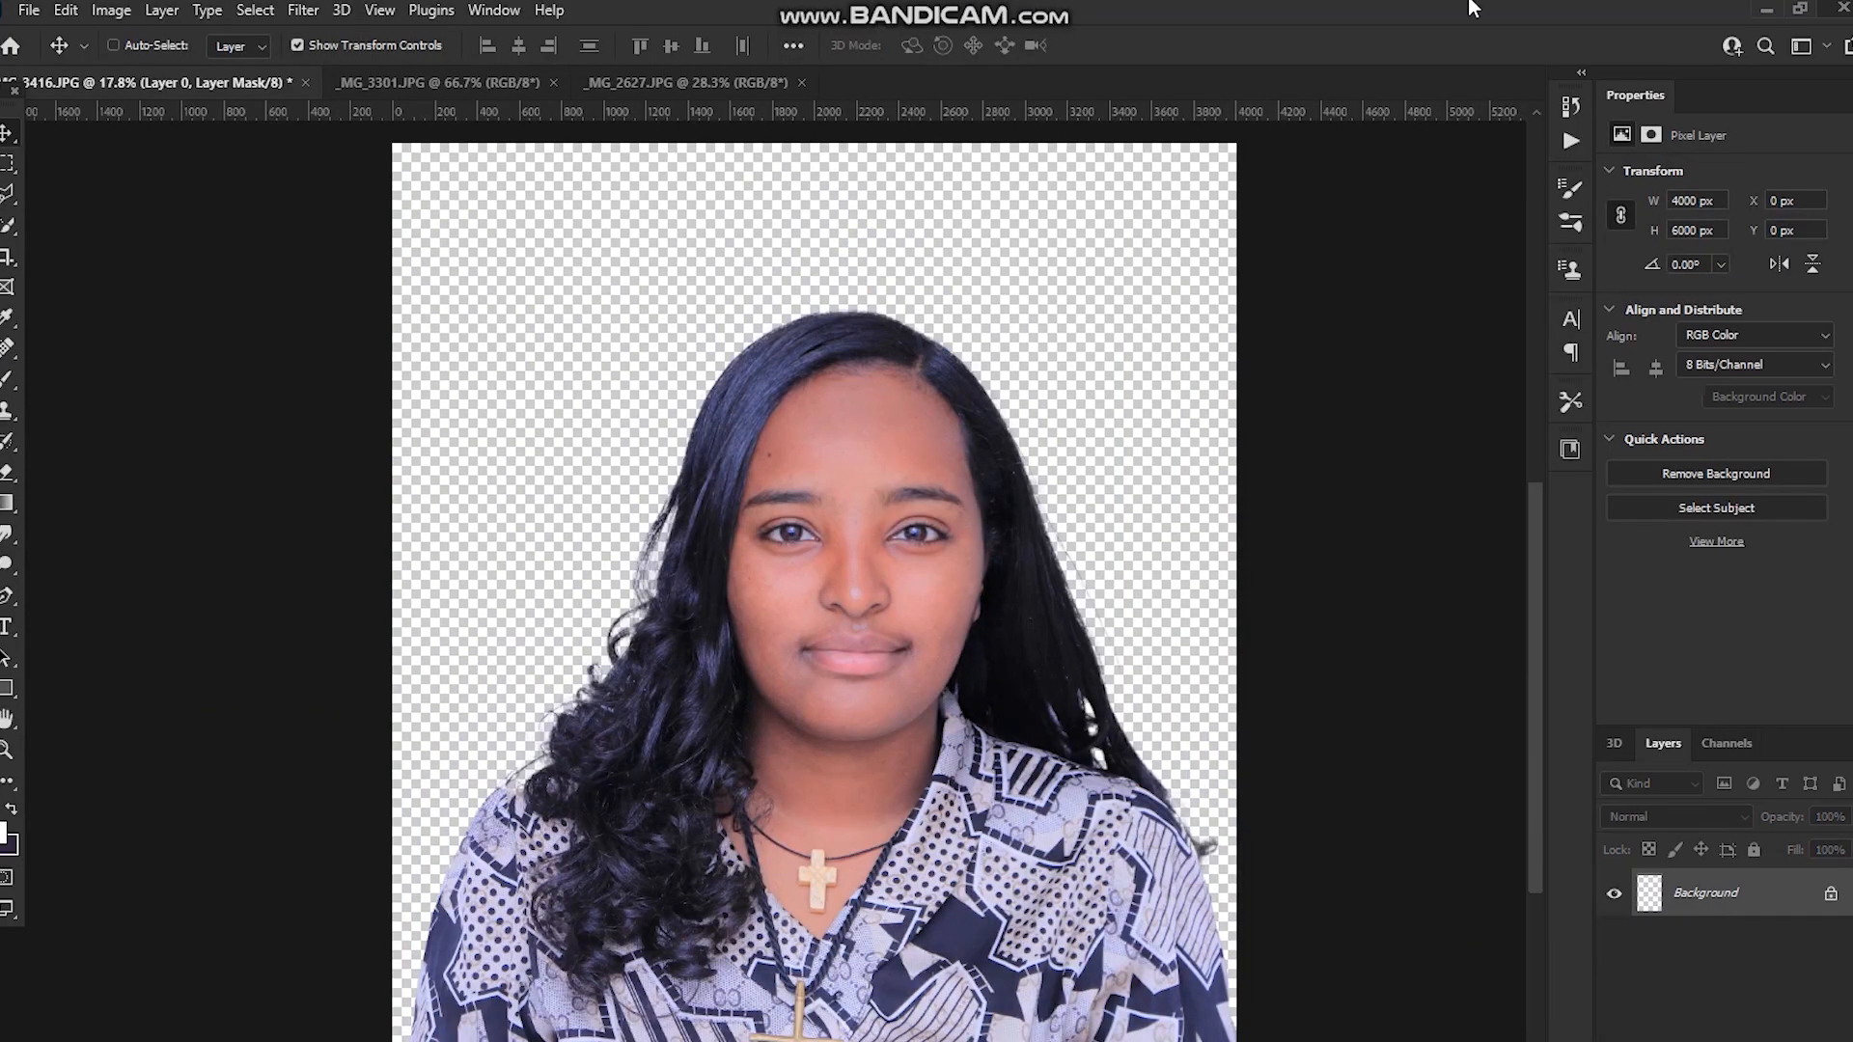
{"action": "scroll", "coordinate": [784, 649], "scroll_direction": "up", "scroll_amount": 1}
{"action": "scroll", "coordinate": [728, 582], "scroll_direction": "up", "scroll_amount": 2}
{"action": "scroll", "coordinate": [755, 543], "scroll_direction": "down", "scroll_amount": 3}
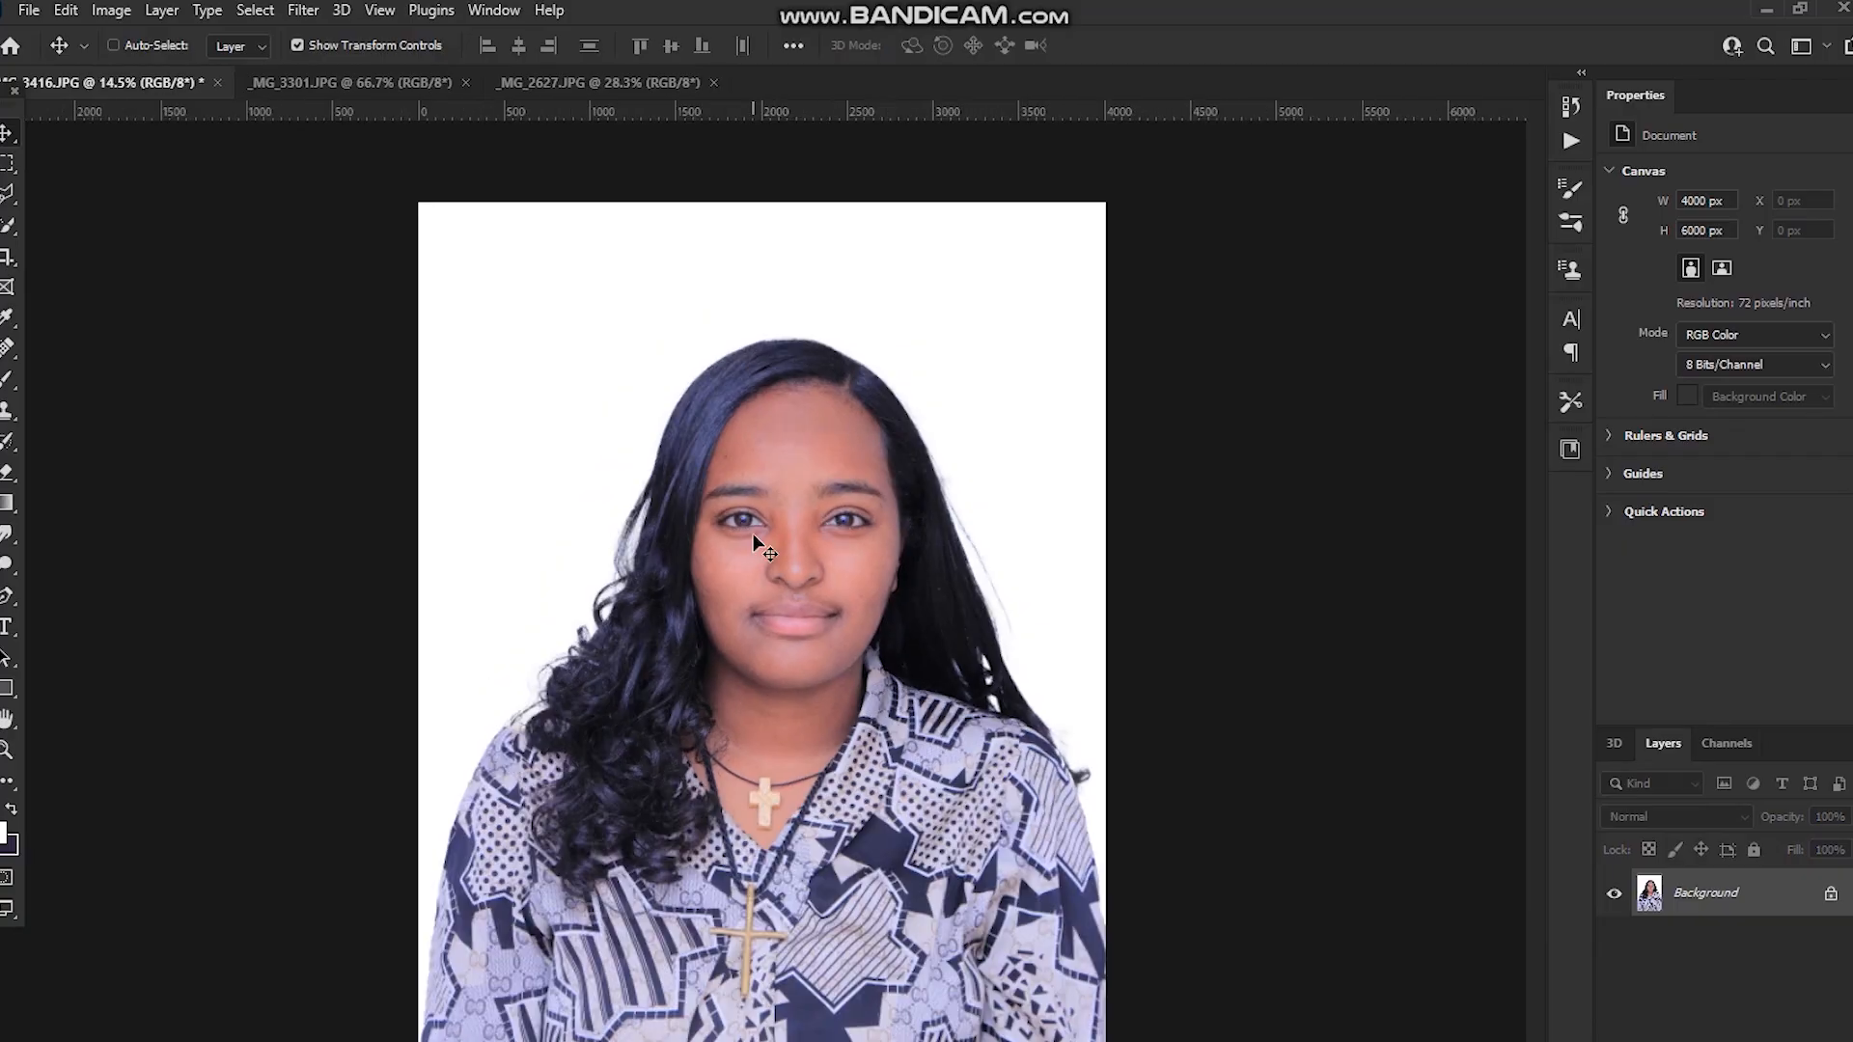
{"action": "scroll", "coordinate": [756, 543], "scroll_direction": "up", "scroll_amount": 1}
Set the Crop tool to 2 in wide by 2 in high at a resolution of 300 px/in
{"action": "key", "text": "c"}
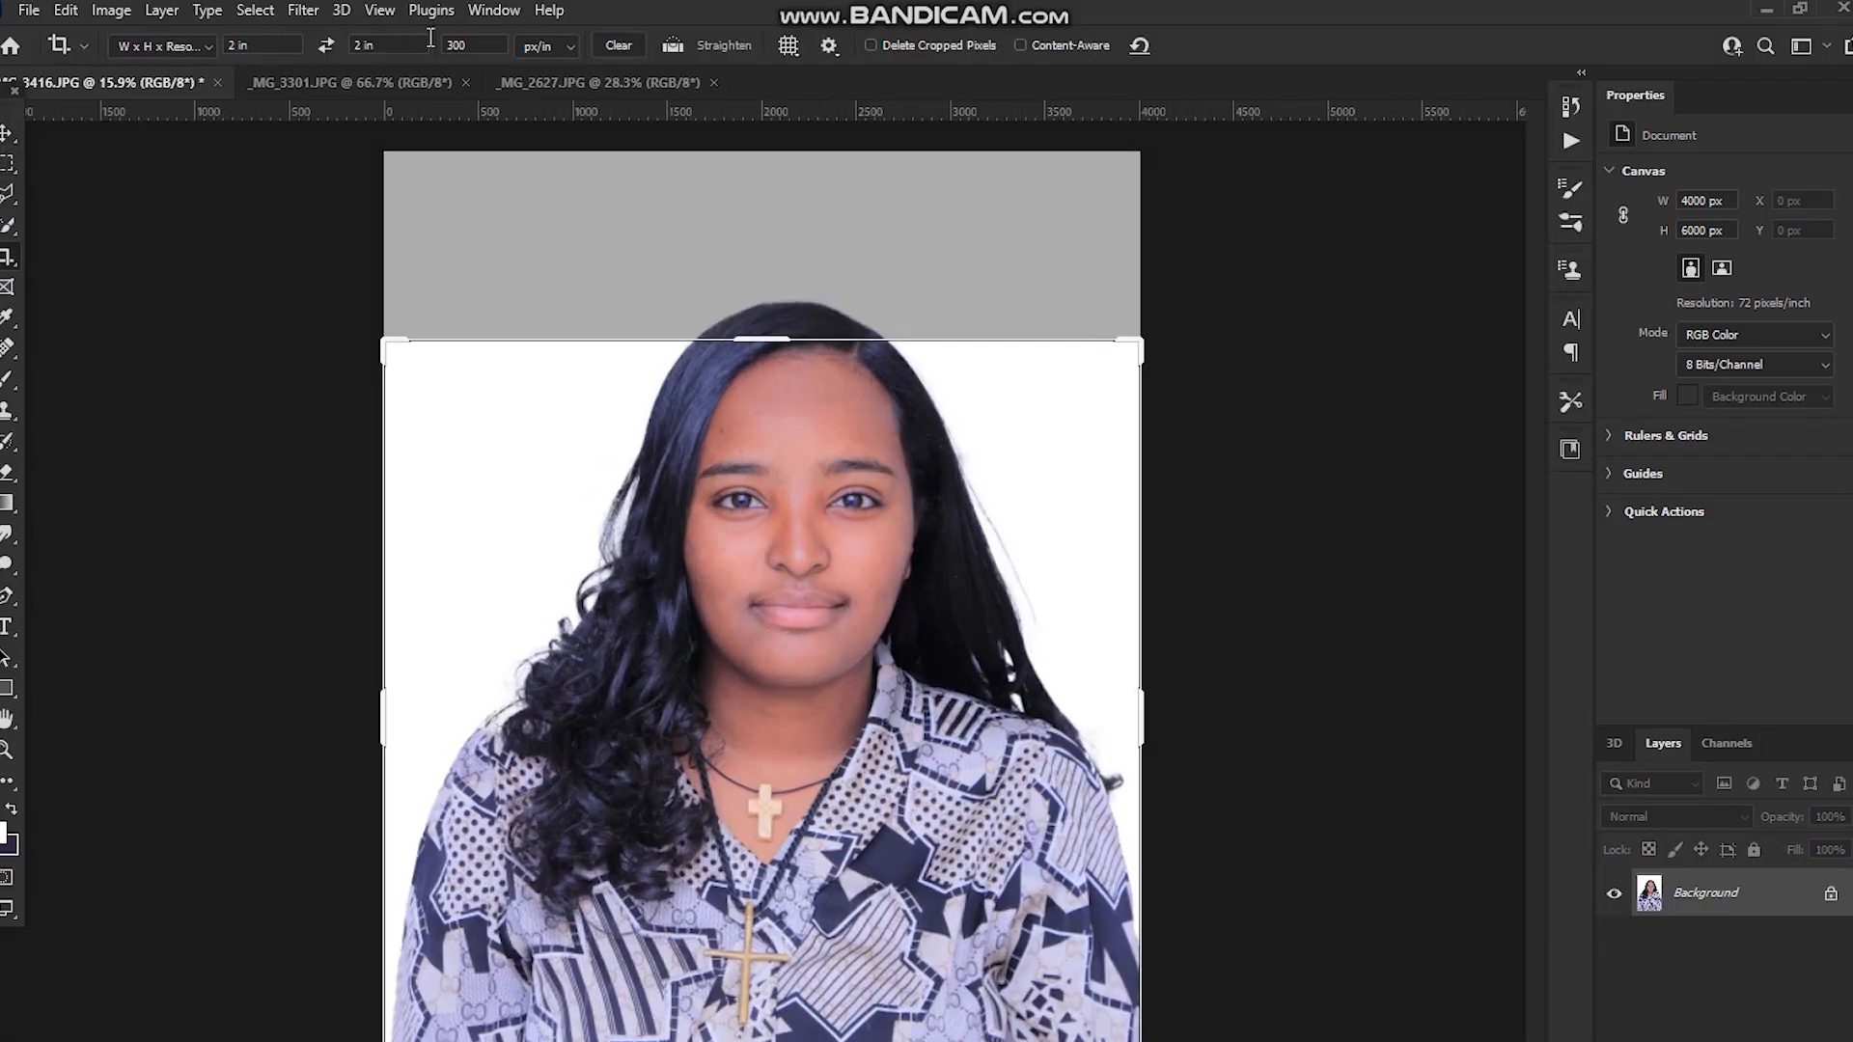
{"action": "left_click", "coordinate": [546, 46]}
{"action": "left_click", "coordinate": [537, 70]}
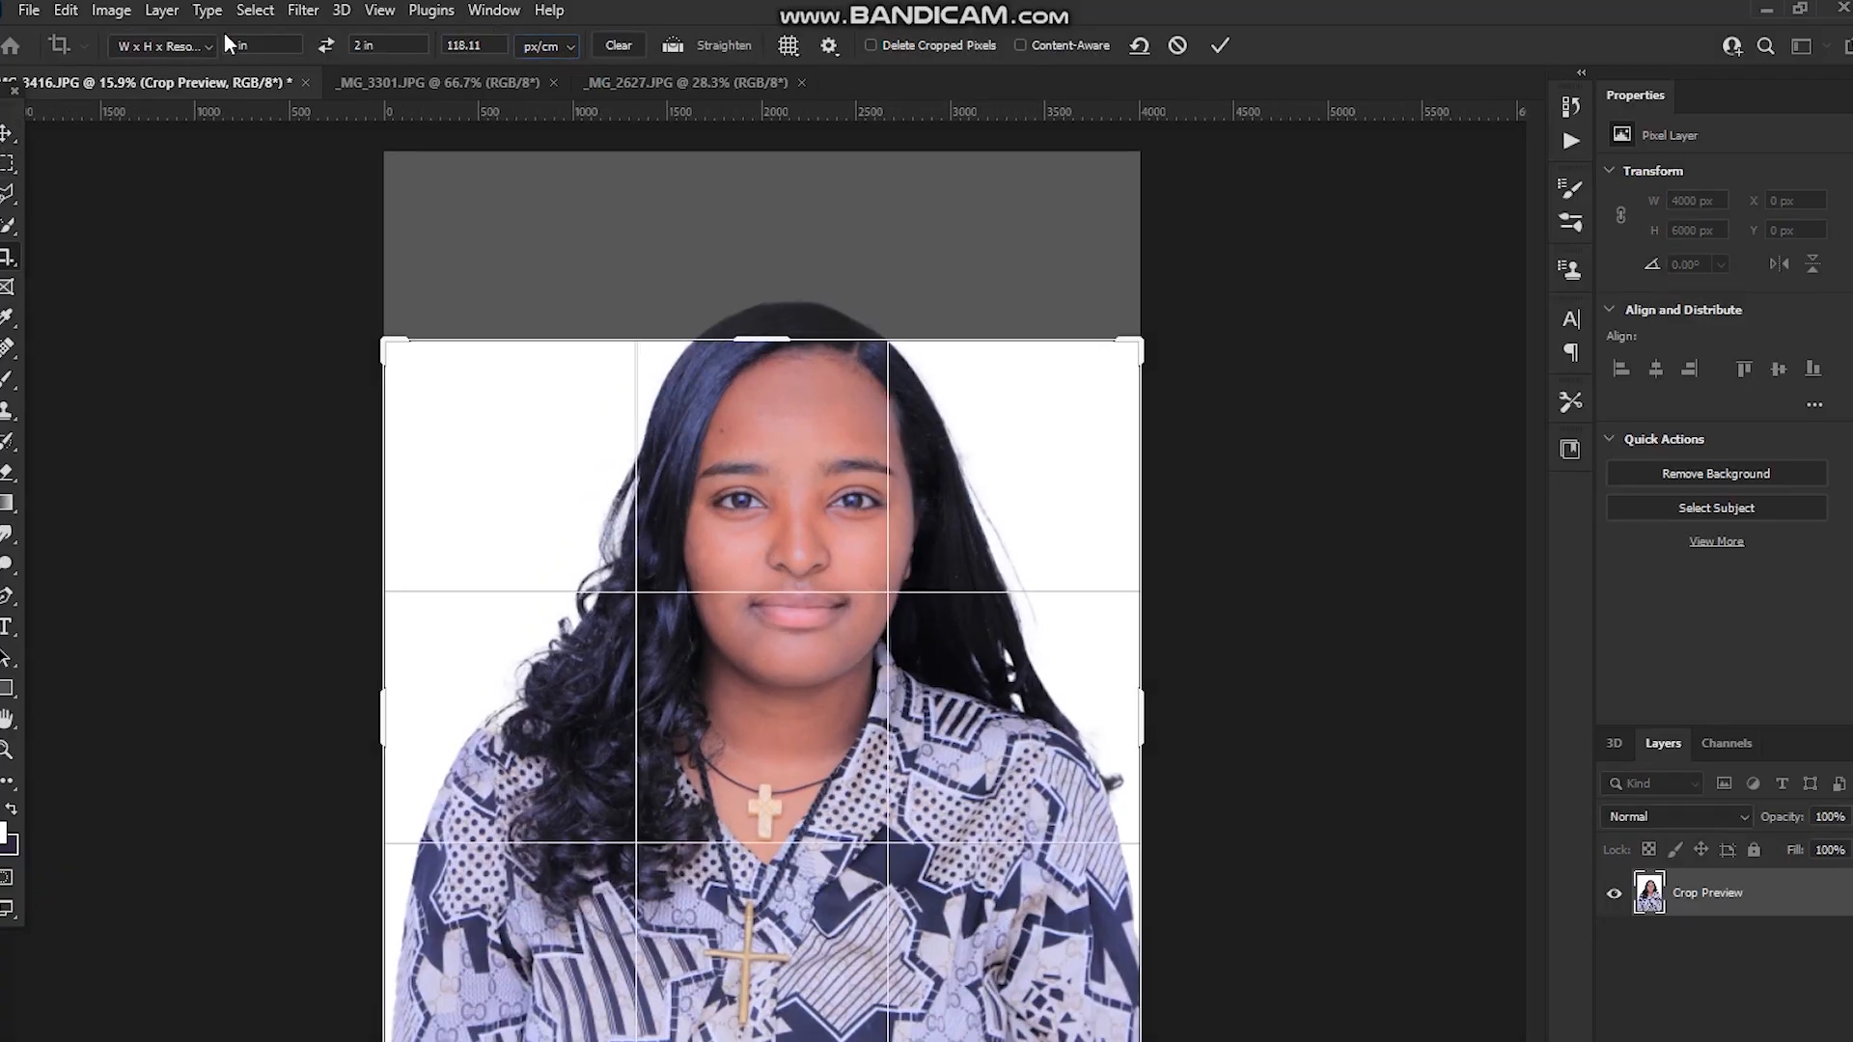
{"action": "left_click", "coordinate": [554, 53]}
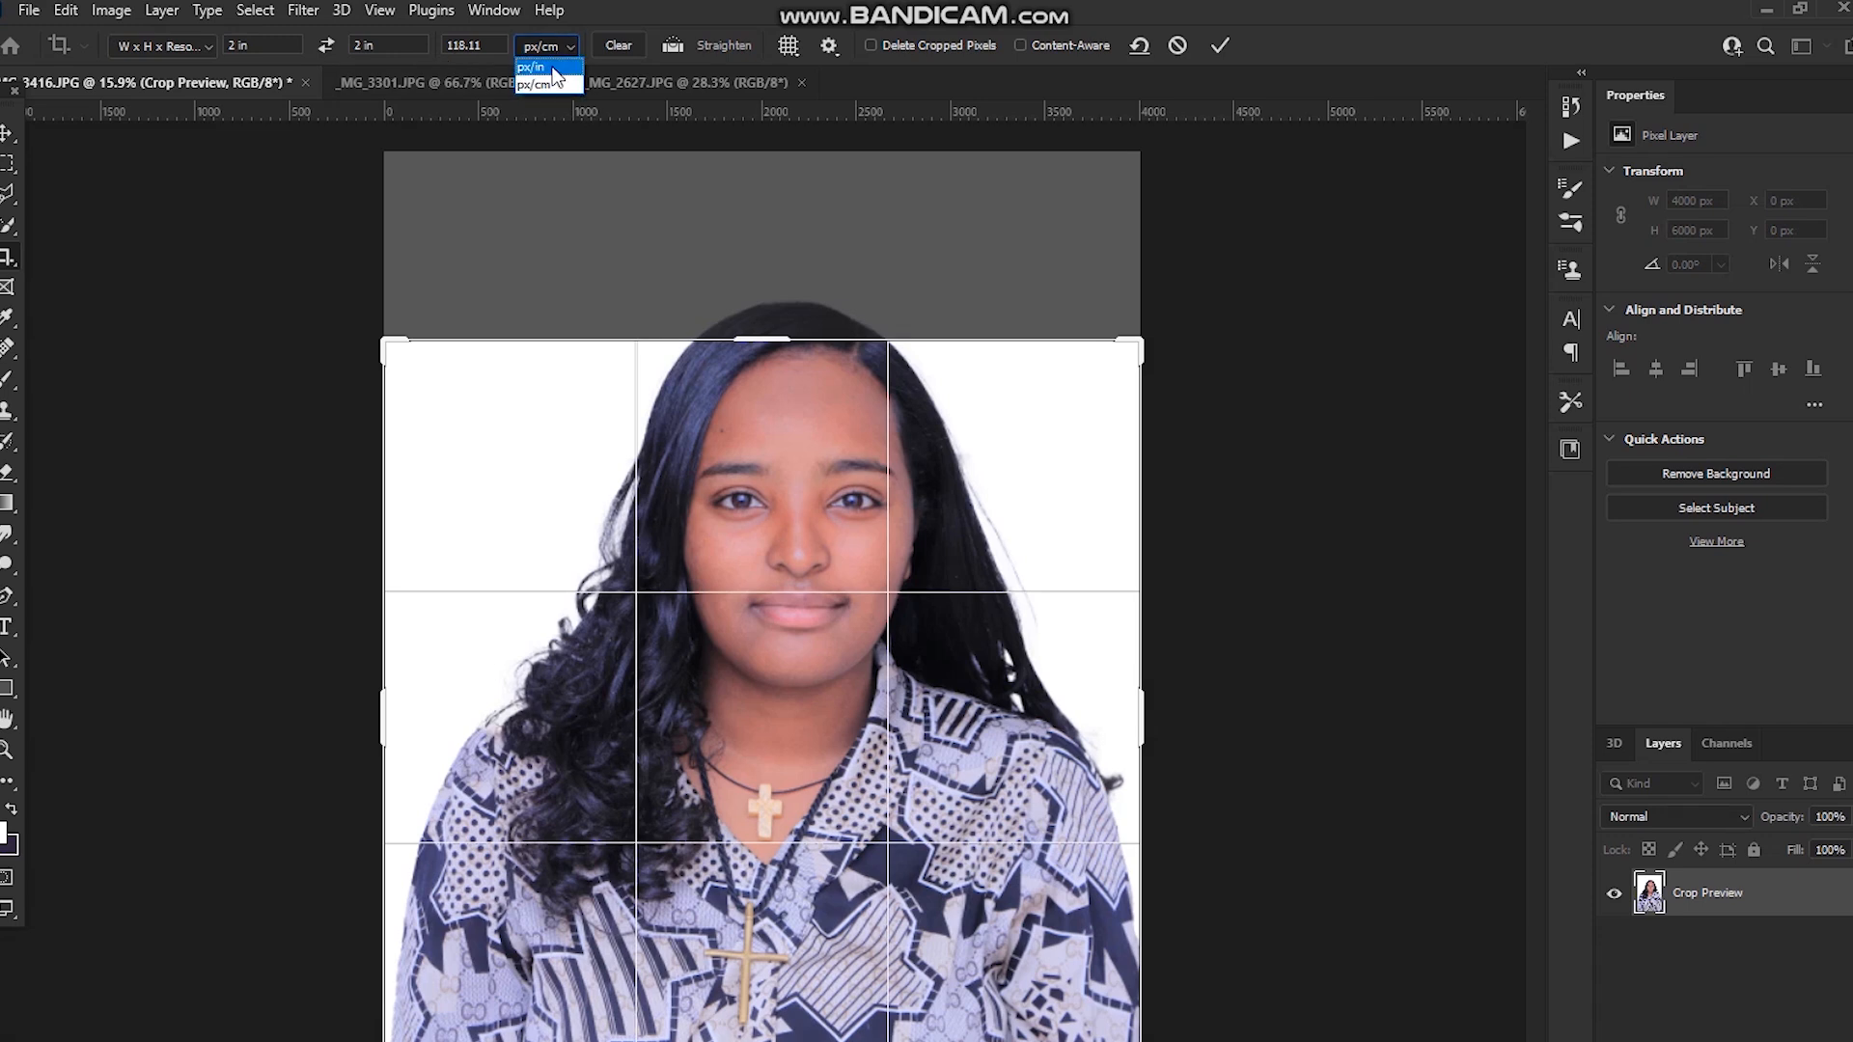
{"action": "left_click", "coordinate": [533, 68]}
{"action": "double_click", "coordinate": [478, 45]}
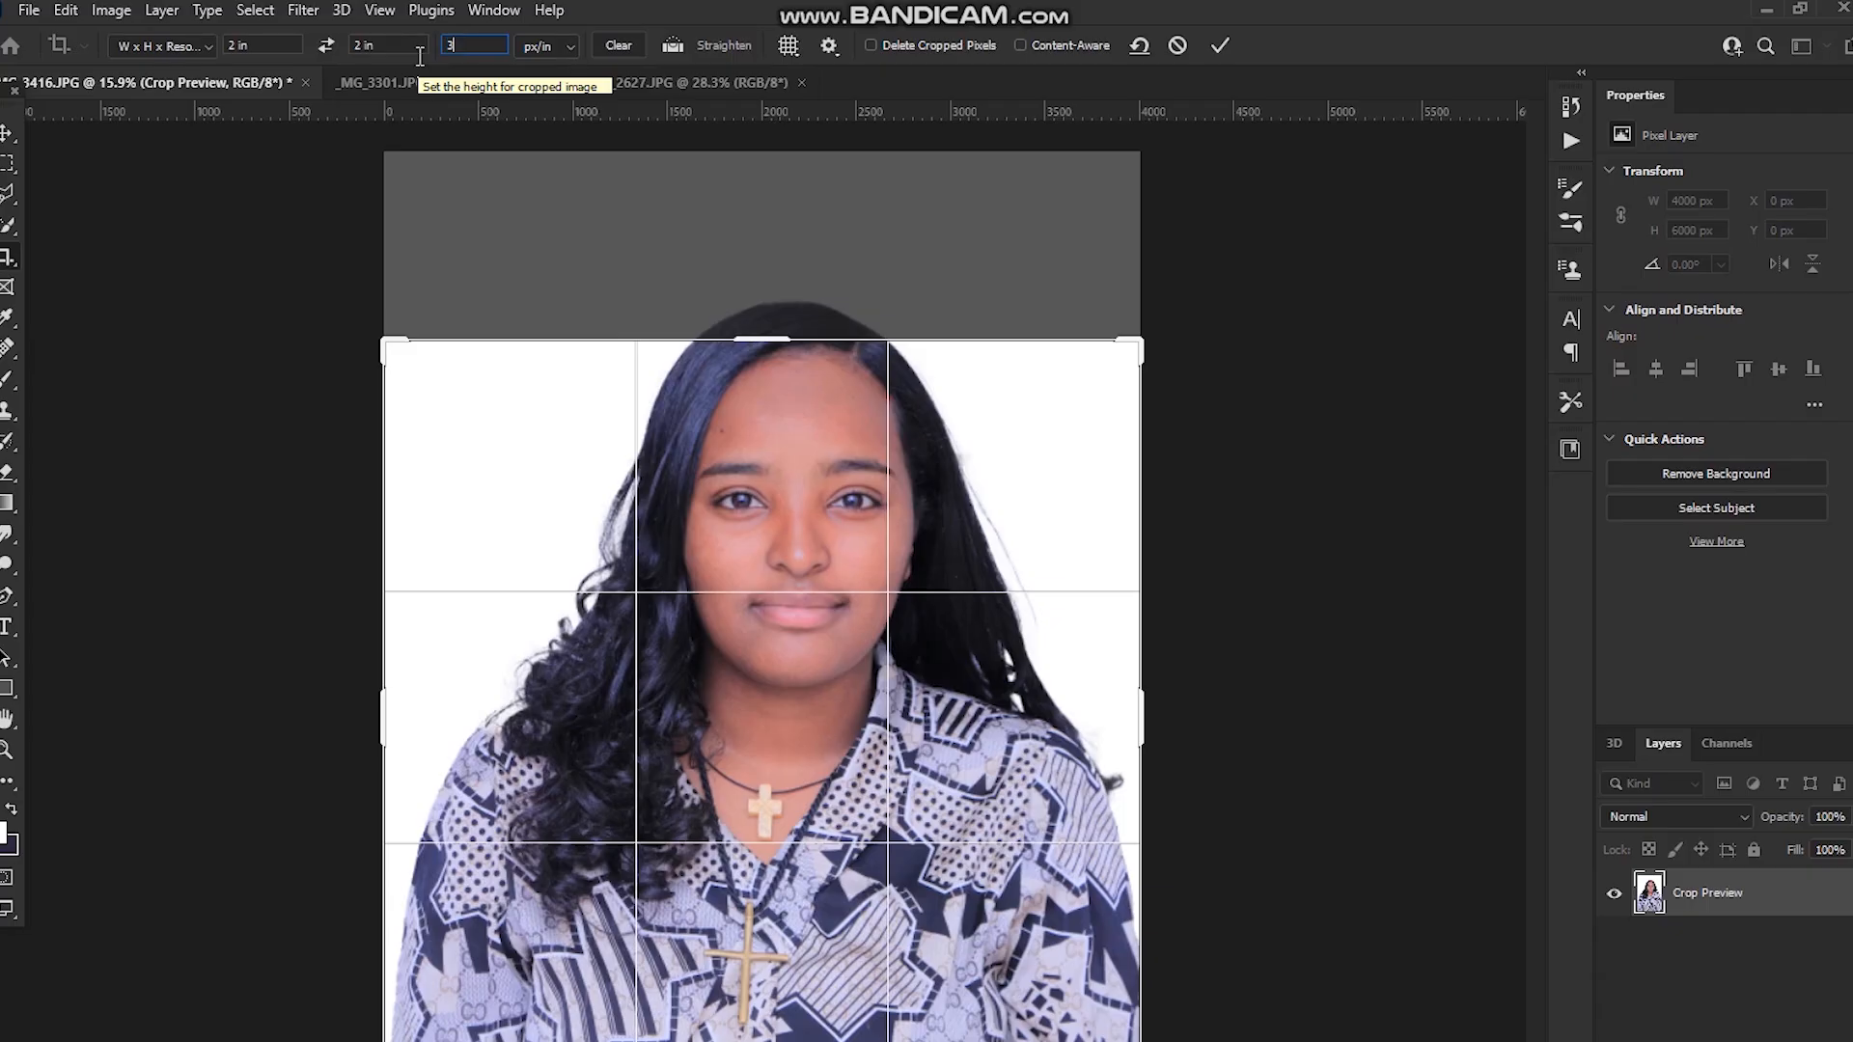
{"action": "key", "text": "shift+Tab"}
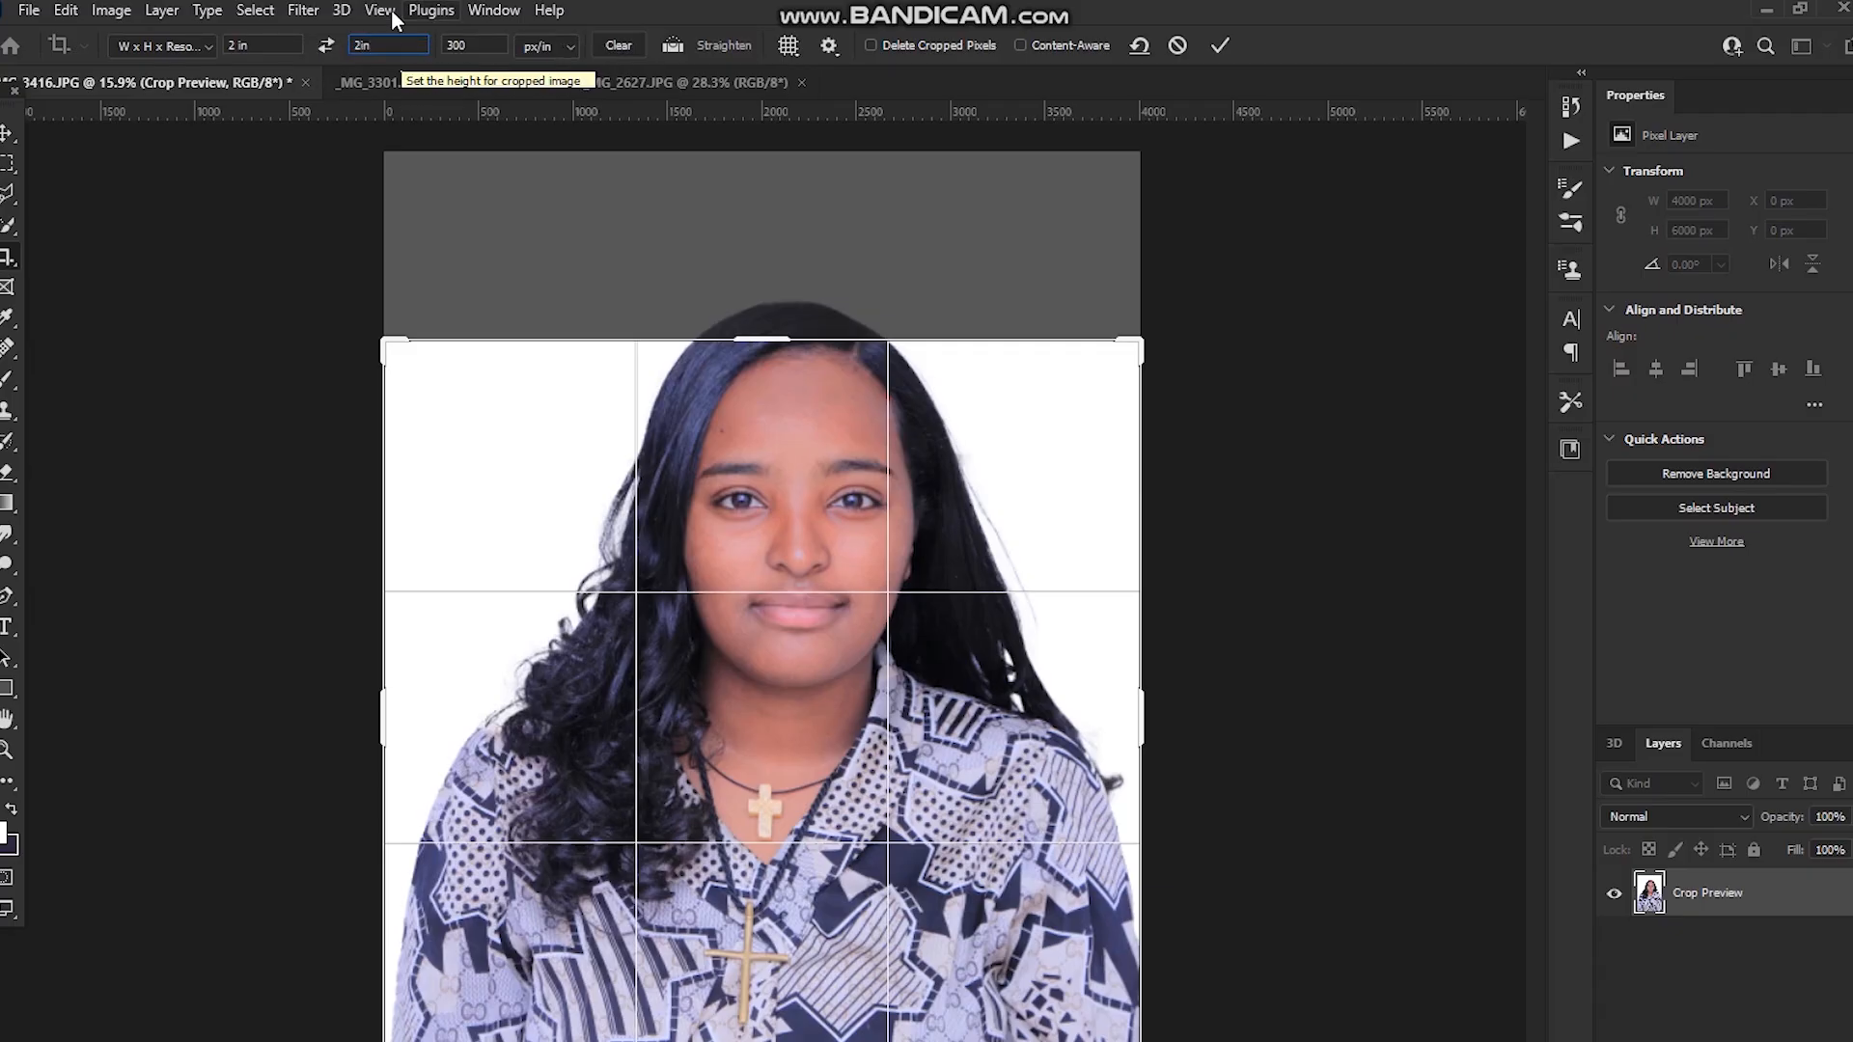
{"action": "key", "text": "shift+Tab"}
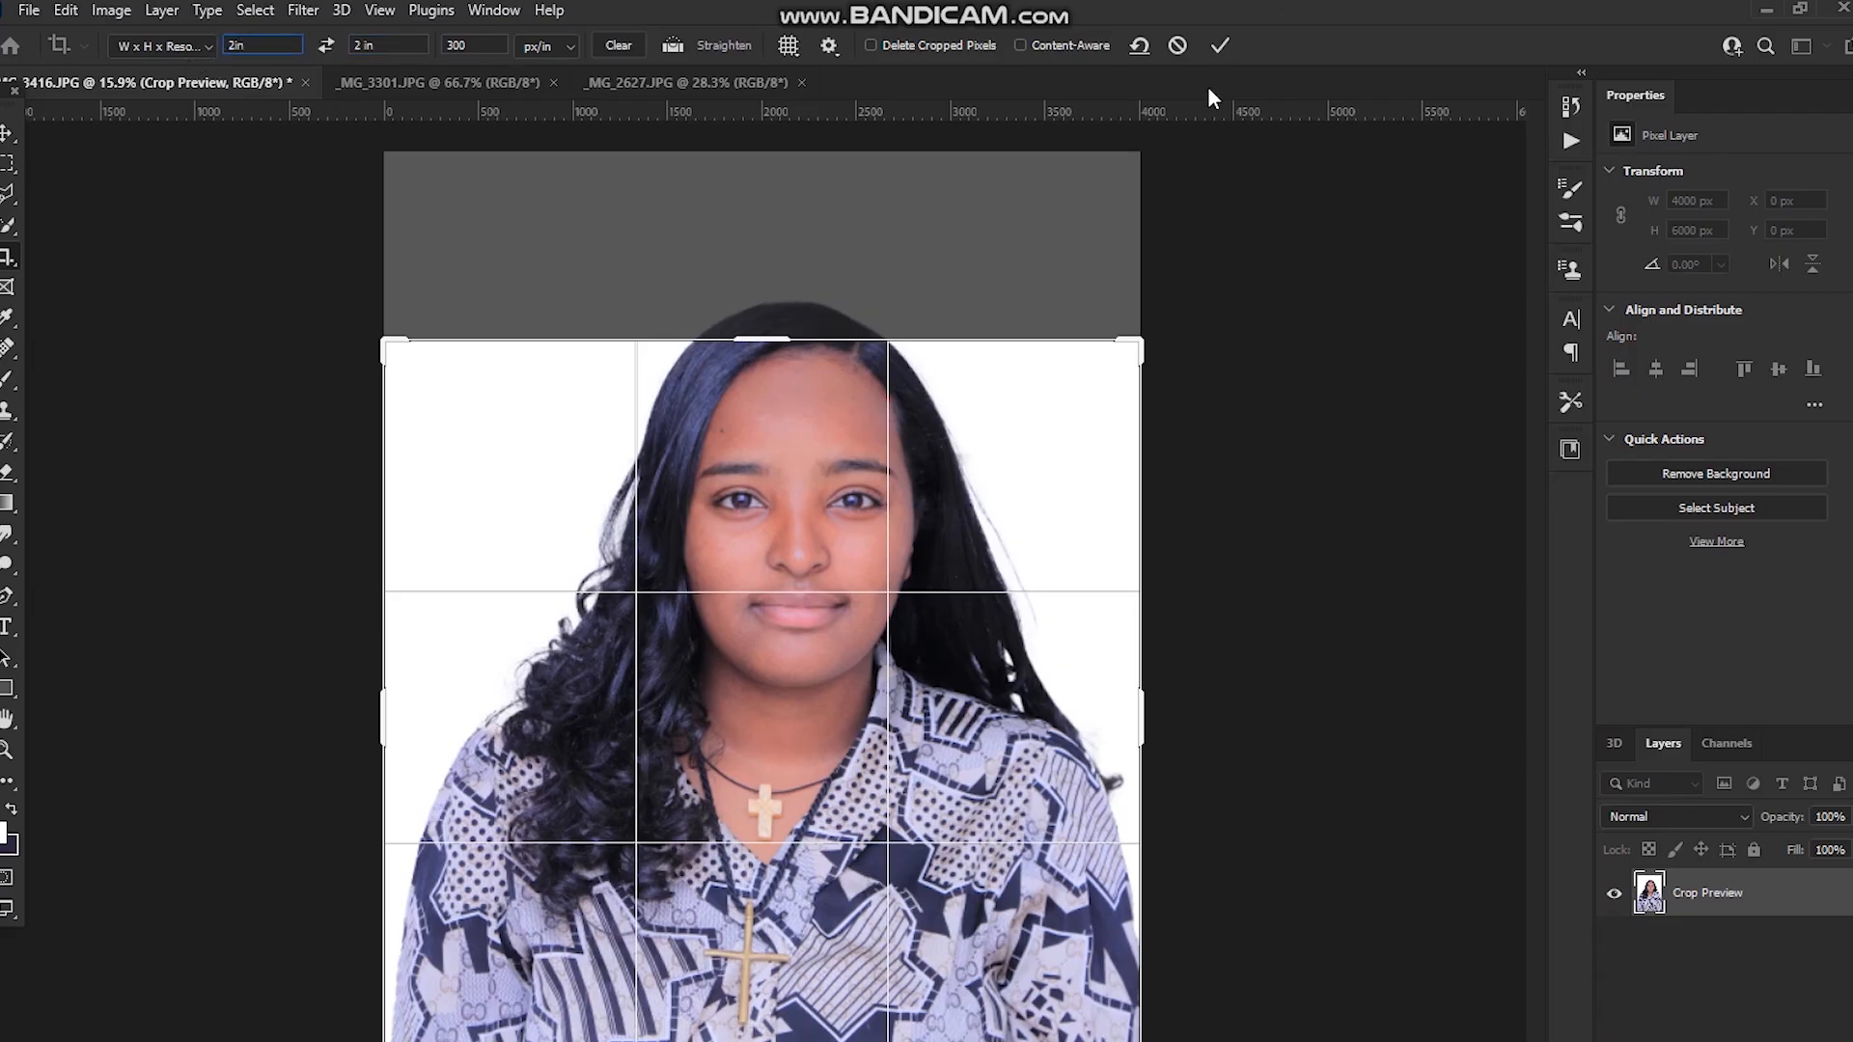
{"action": "left_click", "coordinate": [1176, 49]}
{"action": "left_click_drag", "start_coordinate": [769, 960], "coordinate": [774, 876]}
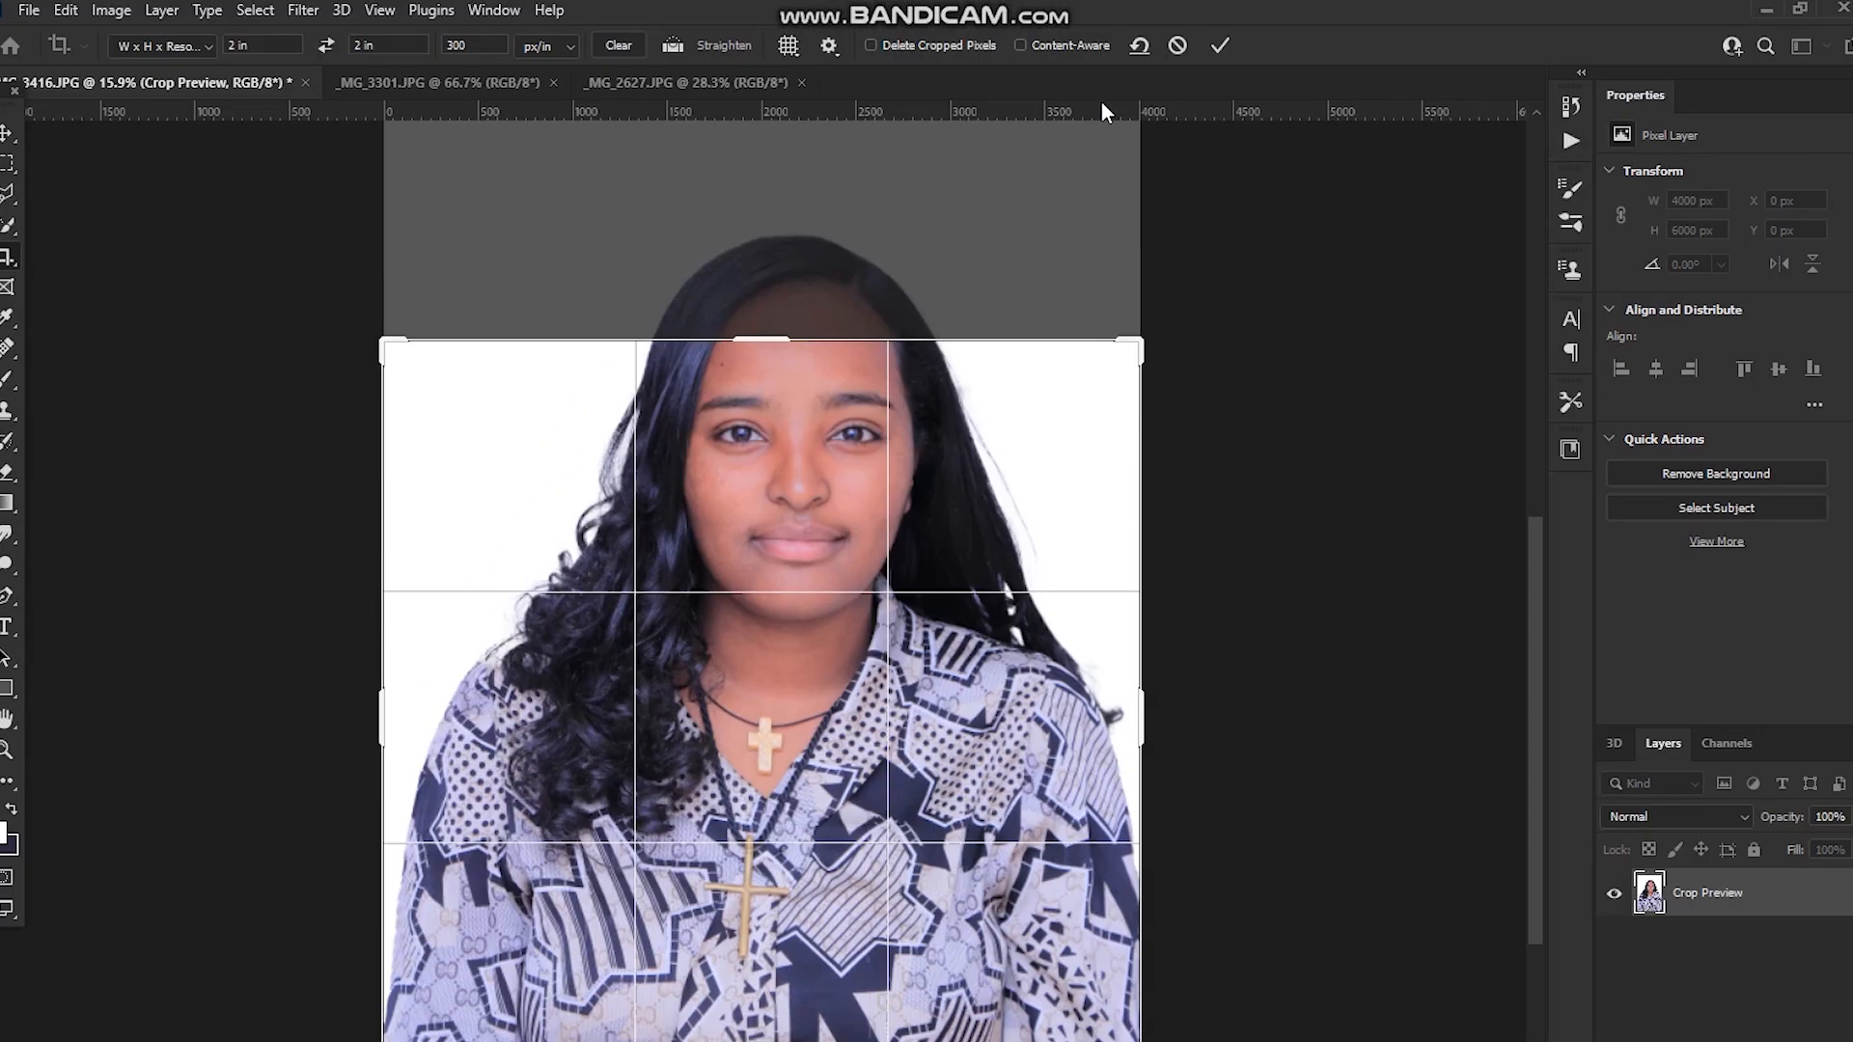
{"action": "left_click", "coordinate": [1178, 45]}
{"action": "key", "text": "v"}
{"action": "key", "text": "c"}
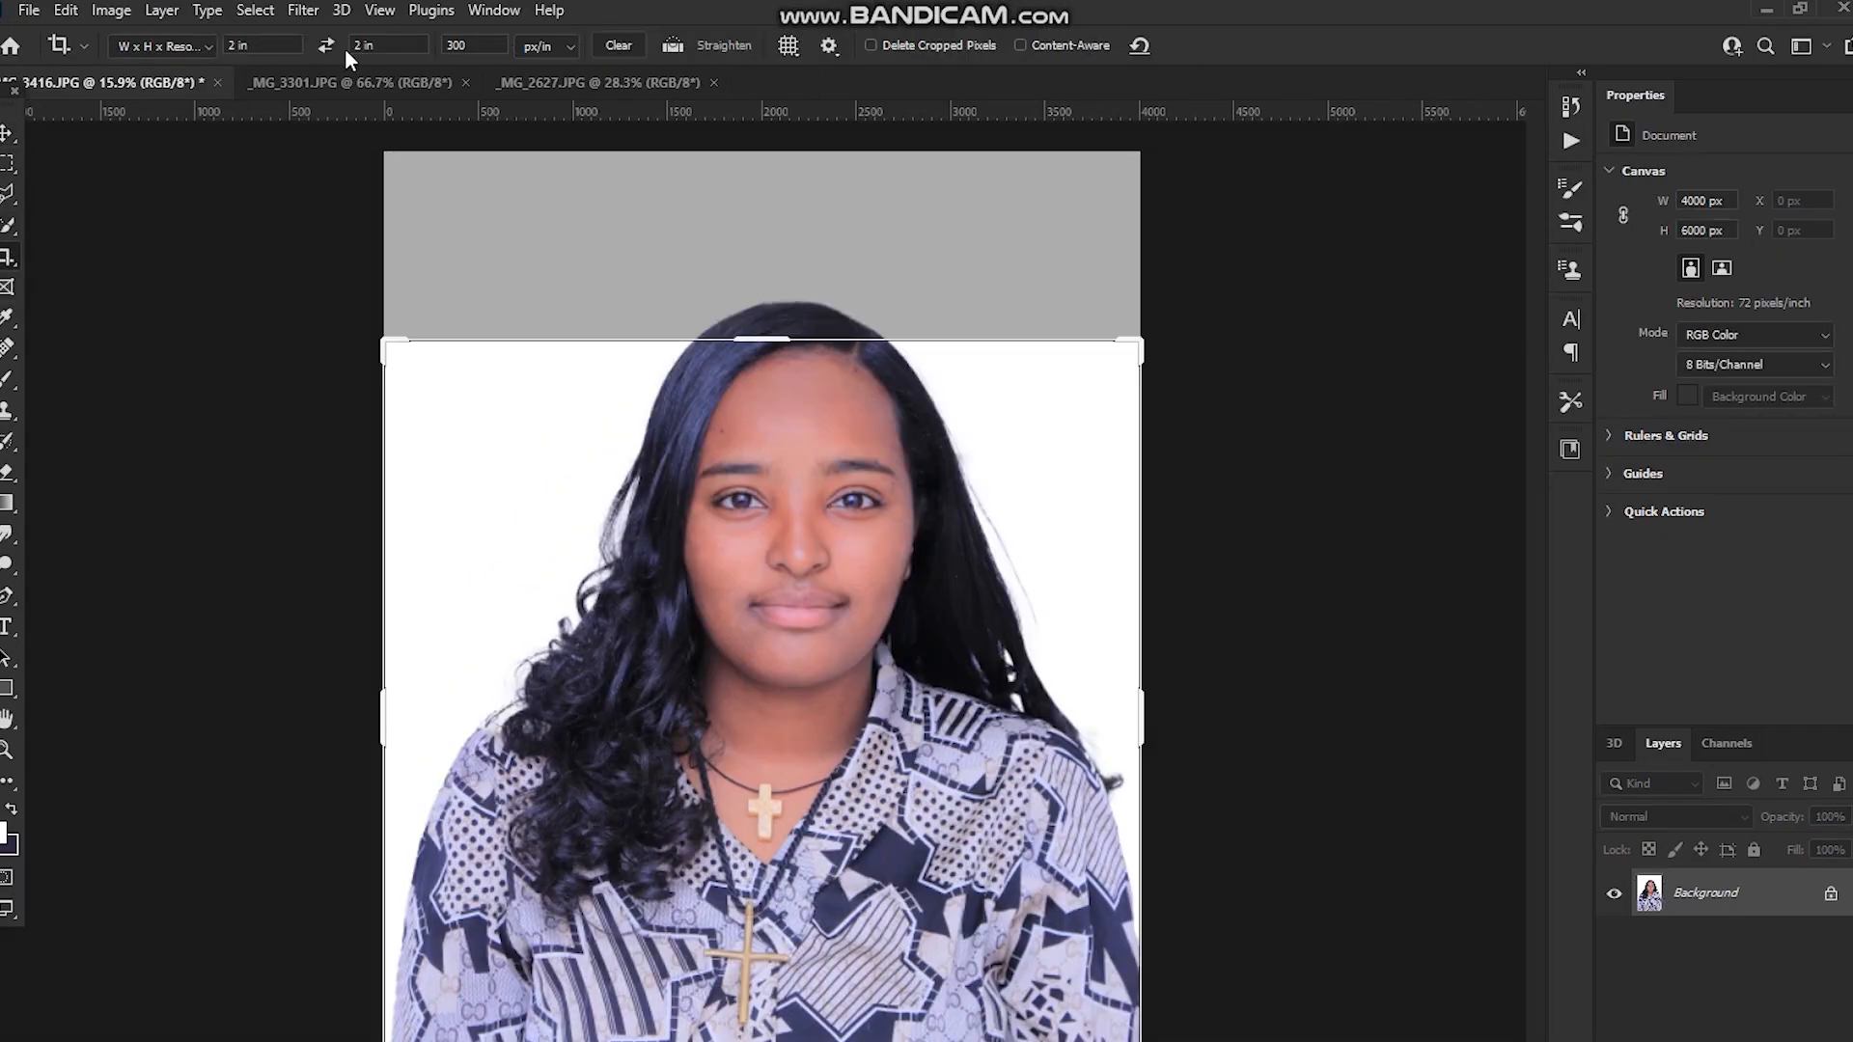
Resize and position the square crop frame around the head and shoulders, leaving white space above the hair
{"action": "left_click", "coordinate": [400, 46]}
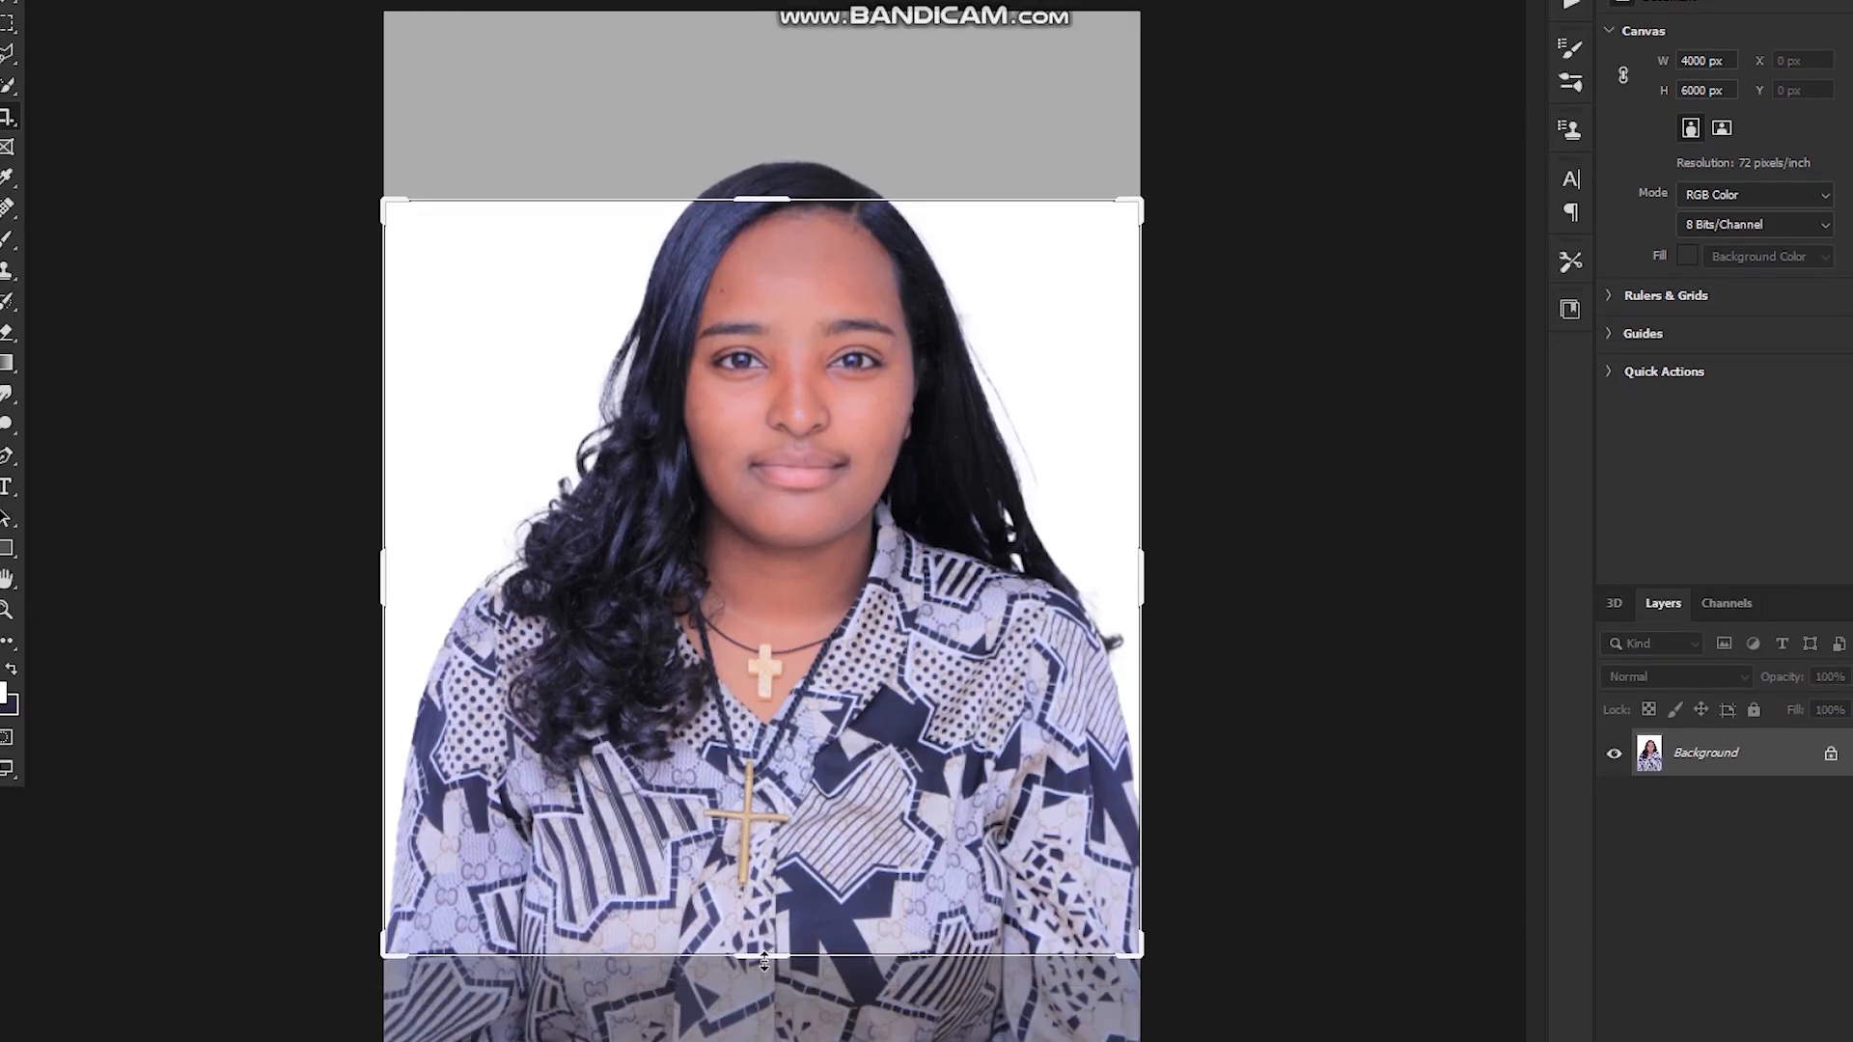
{"action": "left_click_drag", "start_coordinate": [780, 953], "coordinate": [781, 827]}
{"action": "left_click_drag", "start_coordinate": [847, 560], "coordinate": [826, 583]}
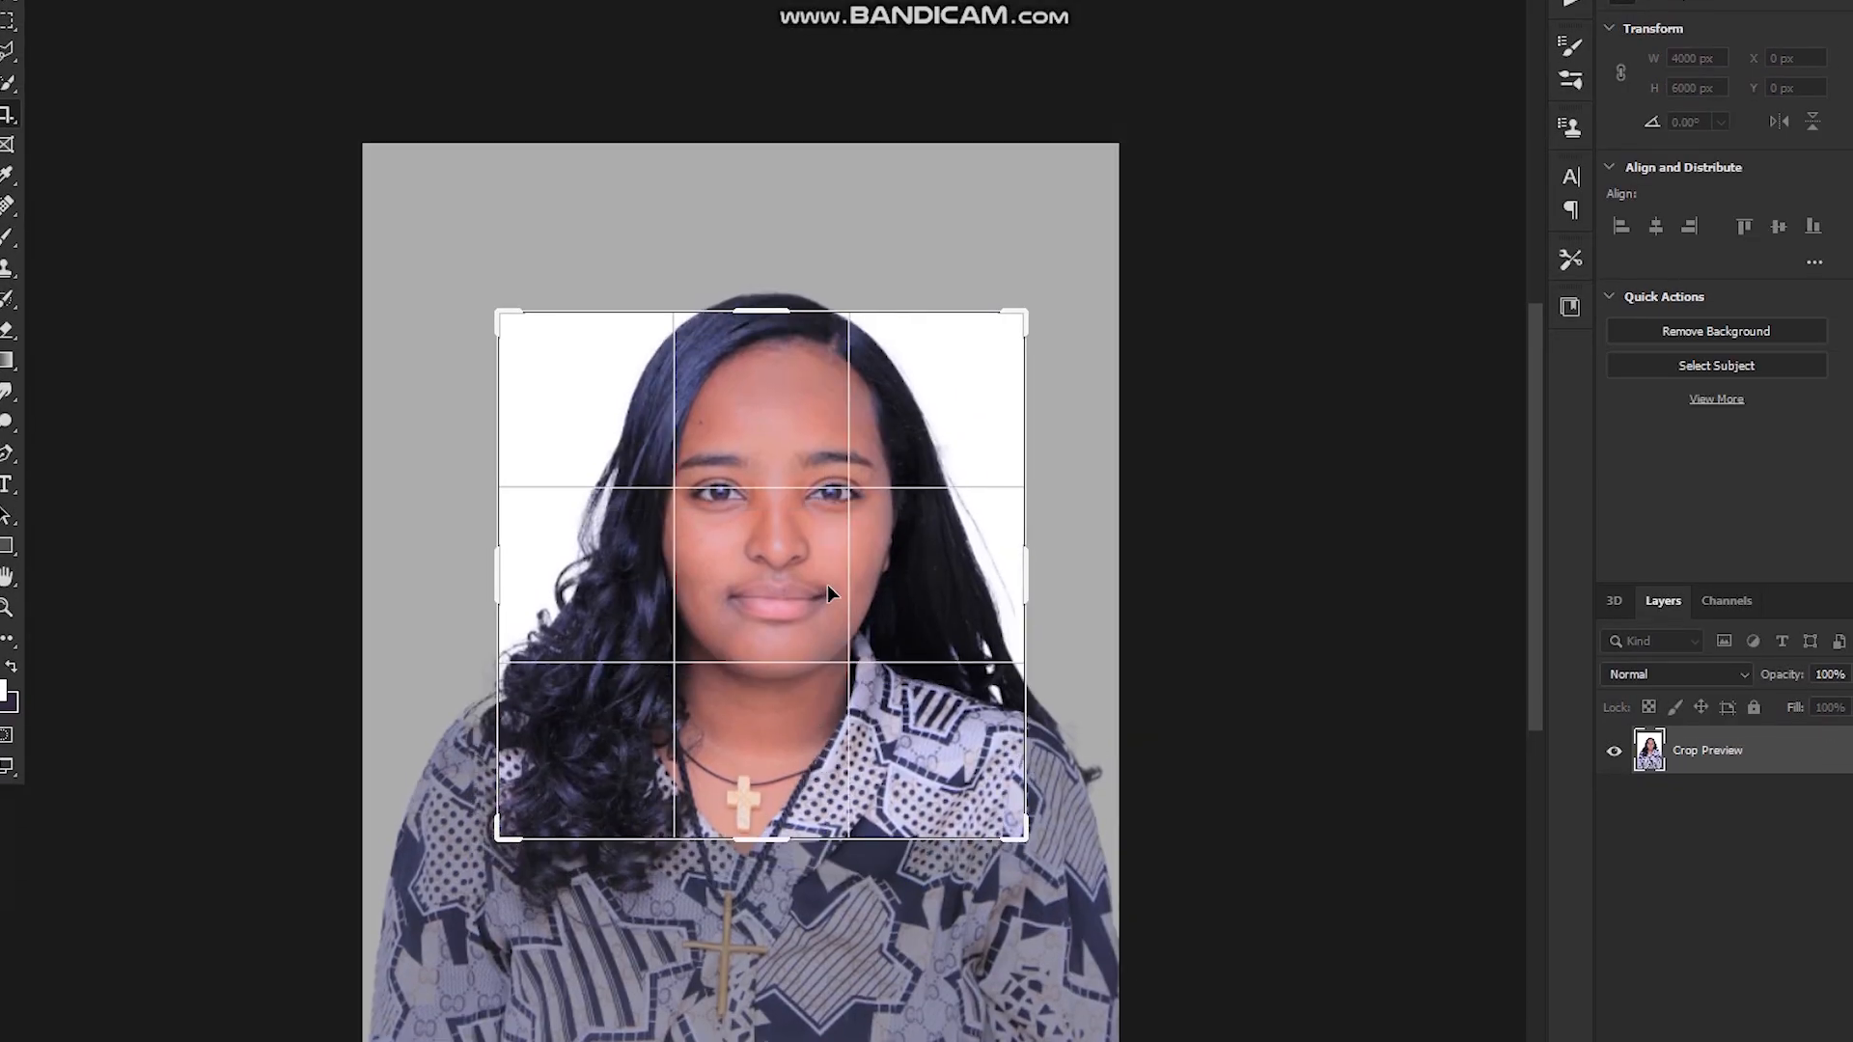
{"action": "left_click_drag", "start_coordinate": [780, 311], "coordinate": [785, 254]}
{"action": "left_click_drag", "start_coordinate": [760, 400], "coordinate": [762, 460]}
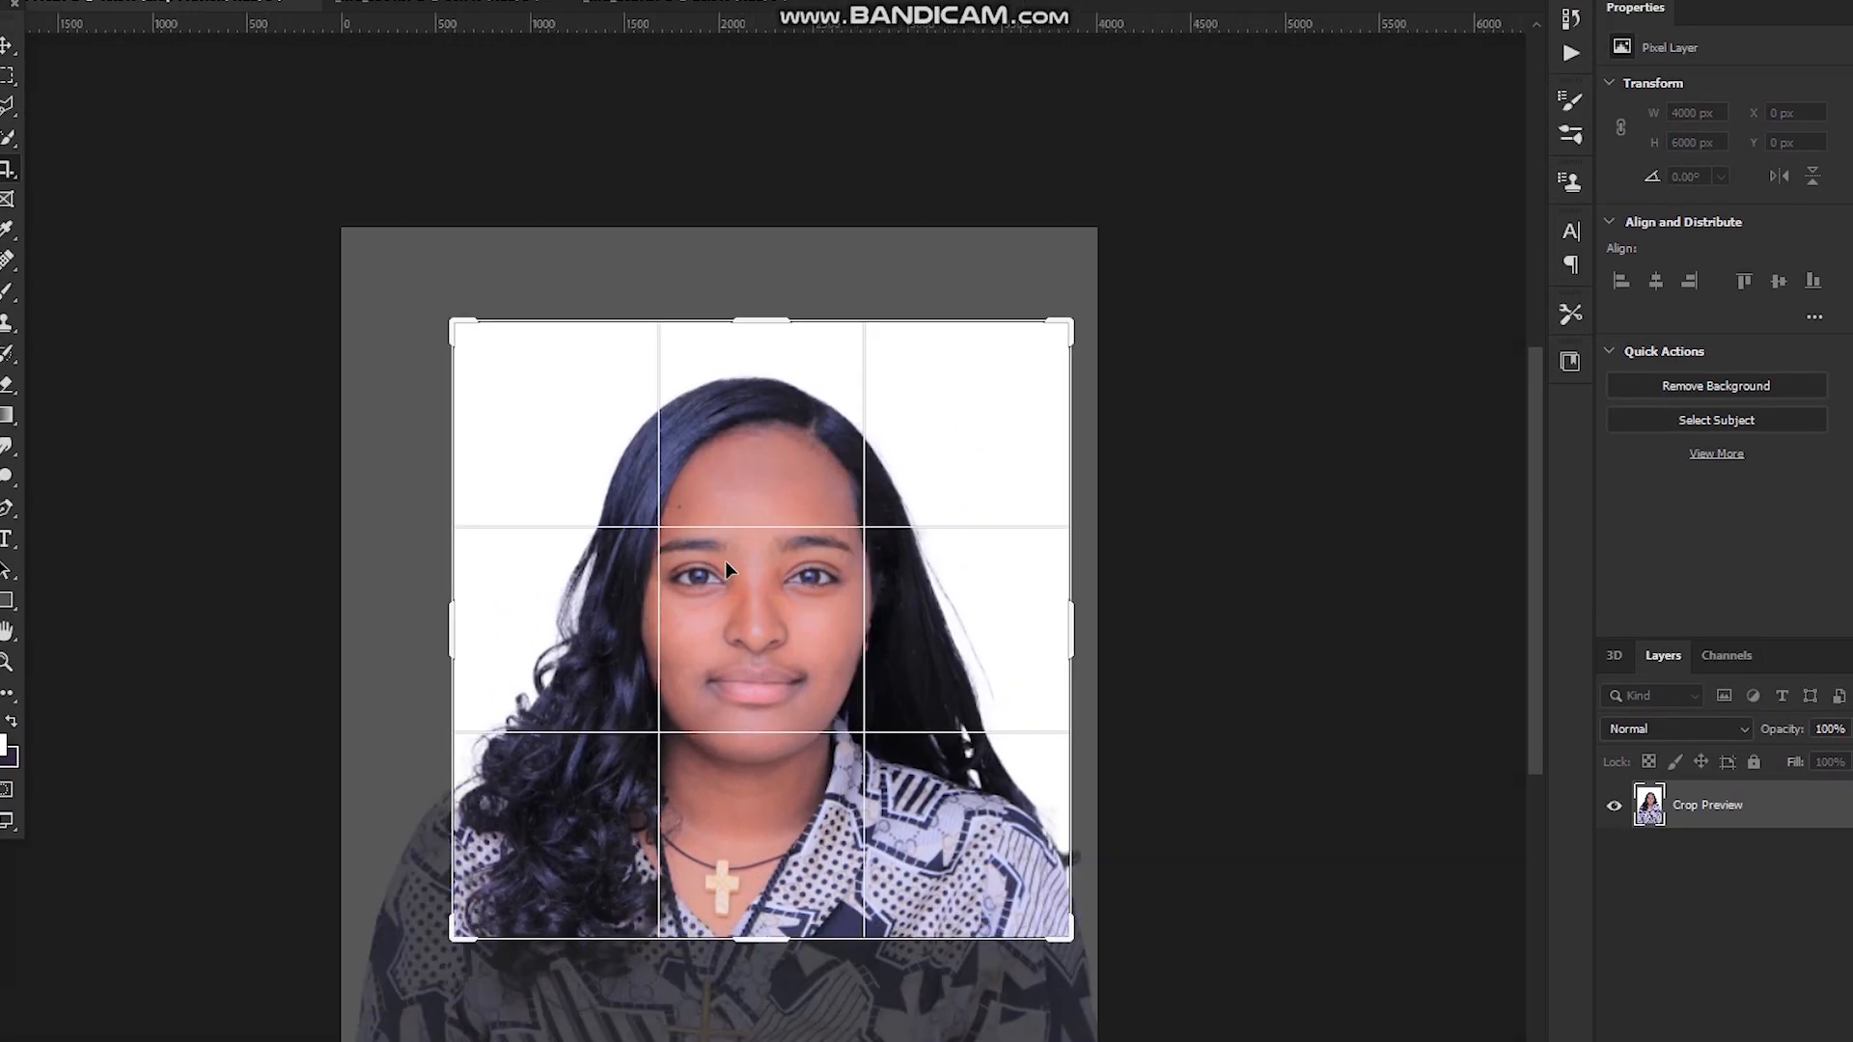
Fine-tune the portrait's position inside the square crop frame and apply the 2 x 2 in crop
{"action": "scroll", "coordinate": [715, 612], "scroll_direction": "up", "scroll_amount": 3}
{"action": "left_click_drag", "start_coordinate": [763, 623], "coordinate": [786, 631]}
{"action": "scroll", "coordinate": [717, 550], "scroll_direction": "down", "scroll_amount": 2}
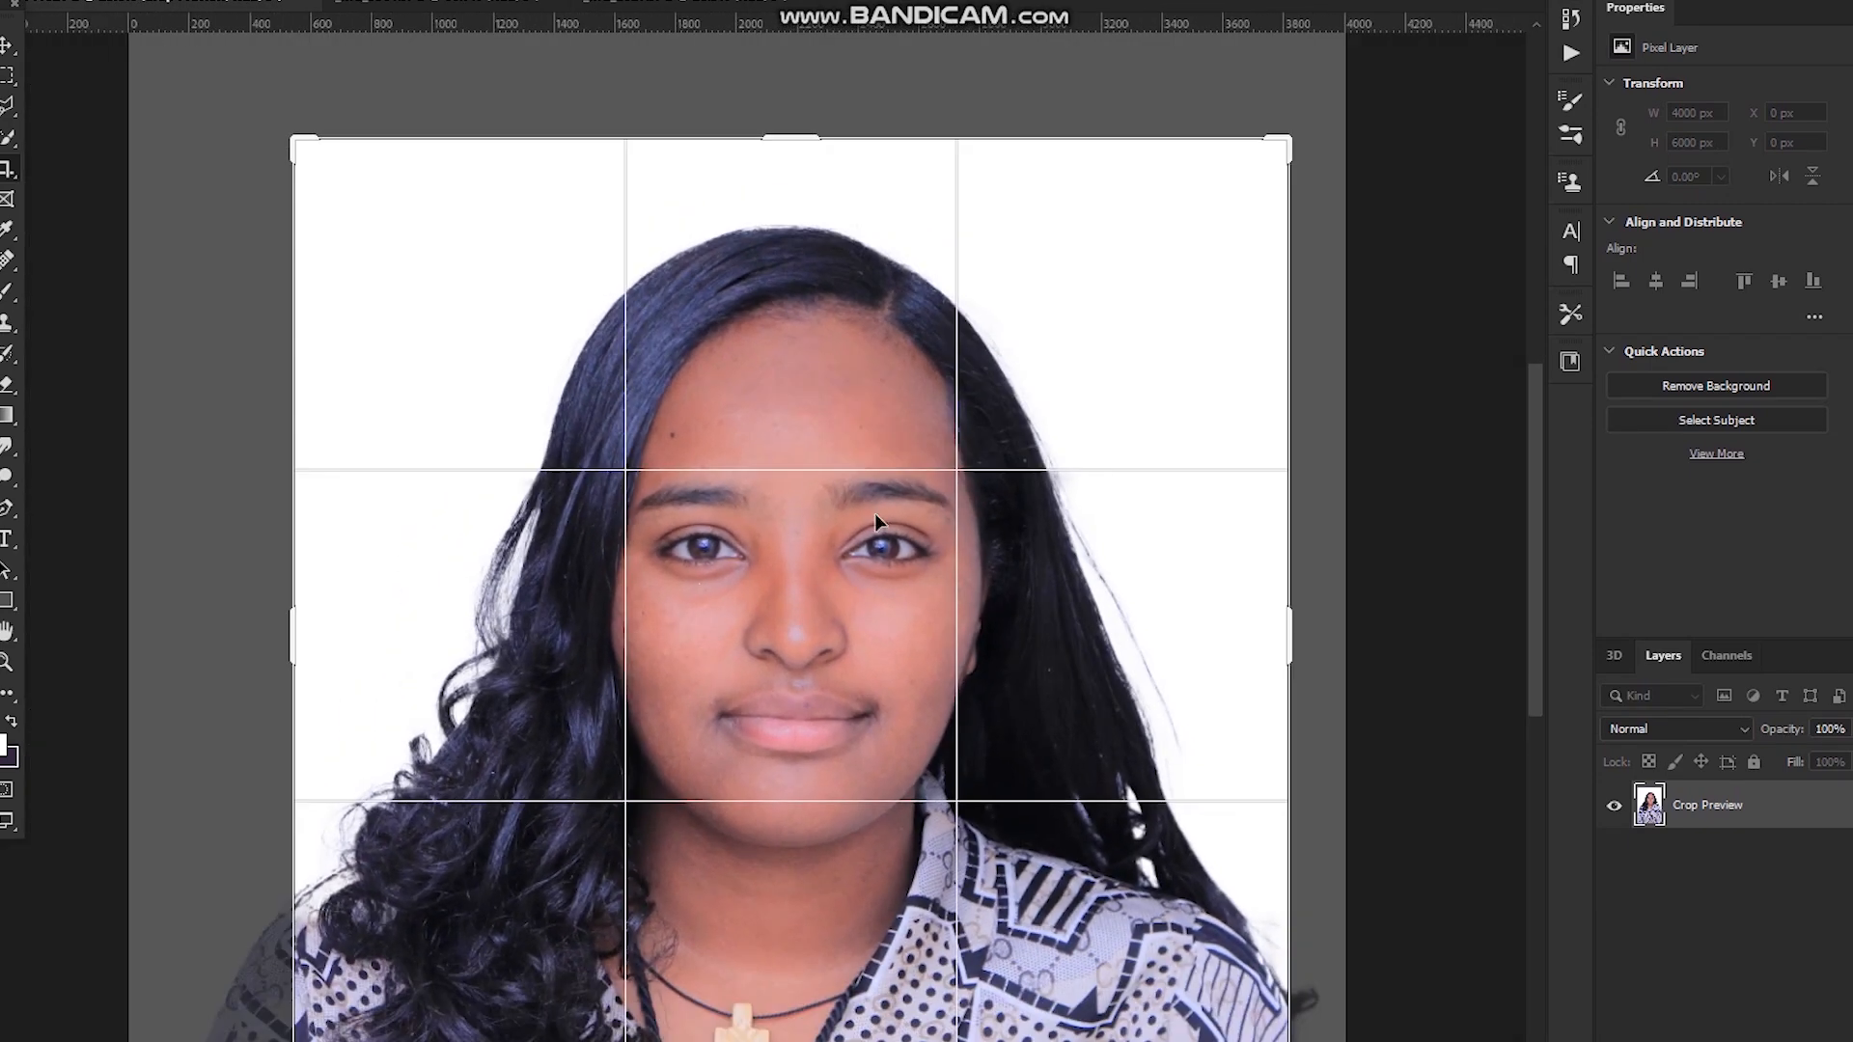
{"action": "scroll", "coordinate": [869, 598], "scroll_direction": "down", "scroll_amount": 1}
{"action": "scroll", "coordinate": [811, 694], "scroll_direction": "up", "scroll_amount": 2}
{"action": "scroll", "coordinate": [770, 436], "scroll_direction": "down", "scroll_amount": 3}
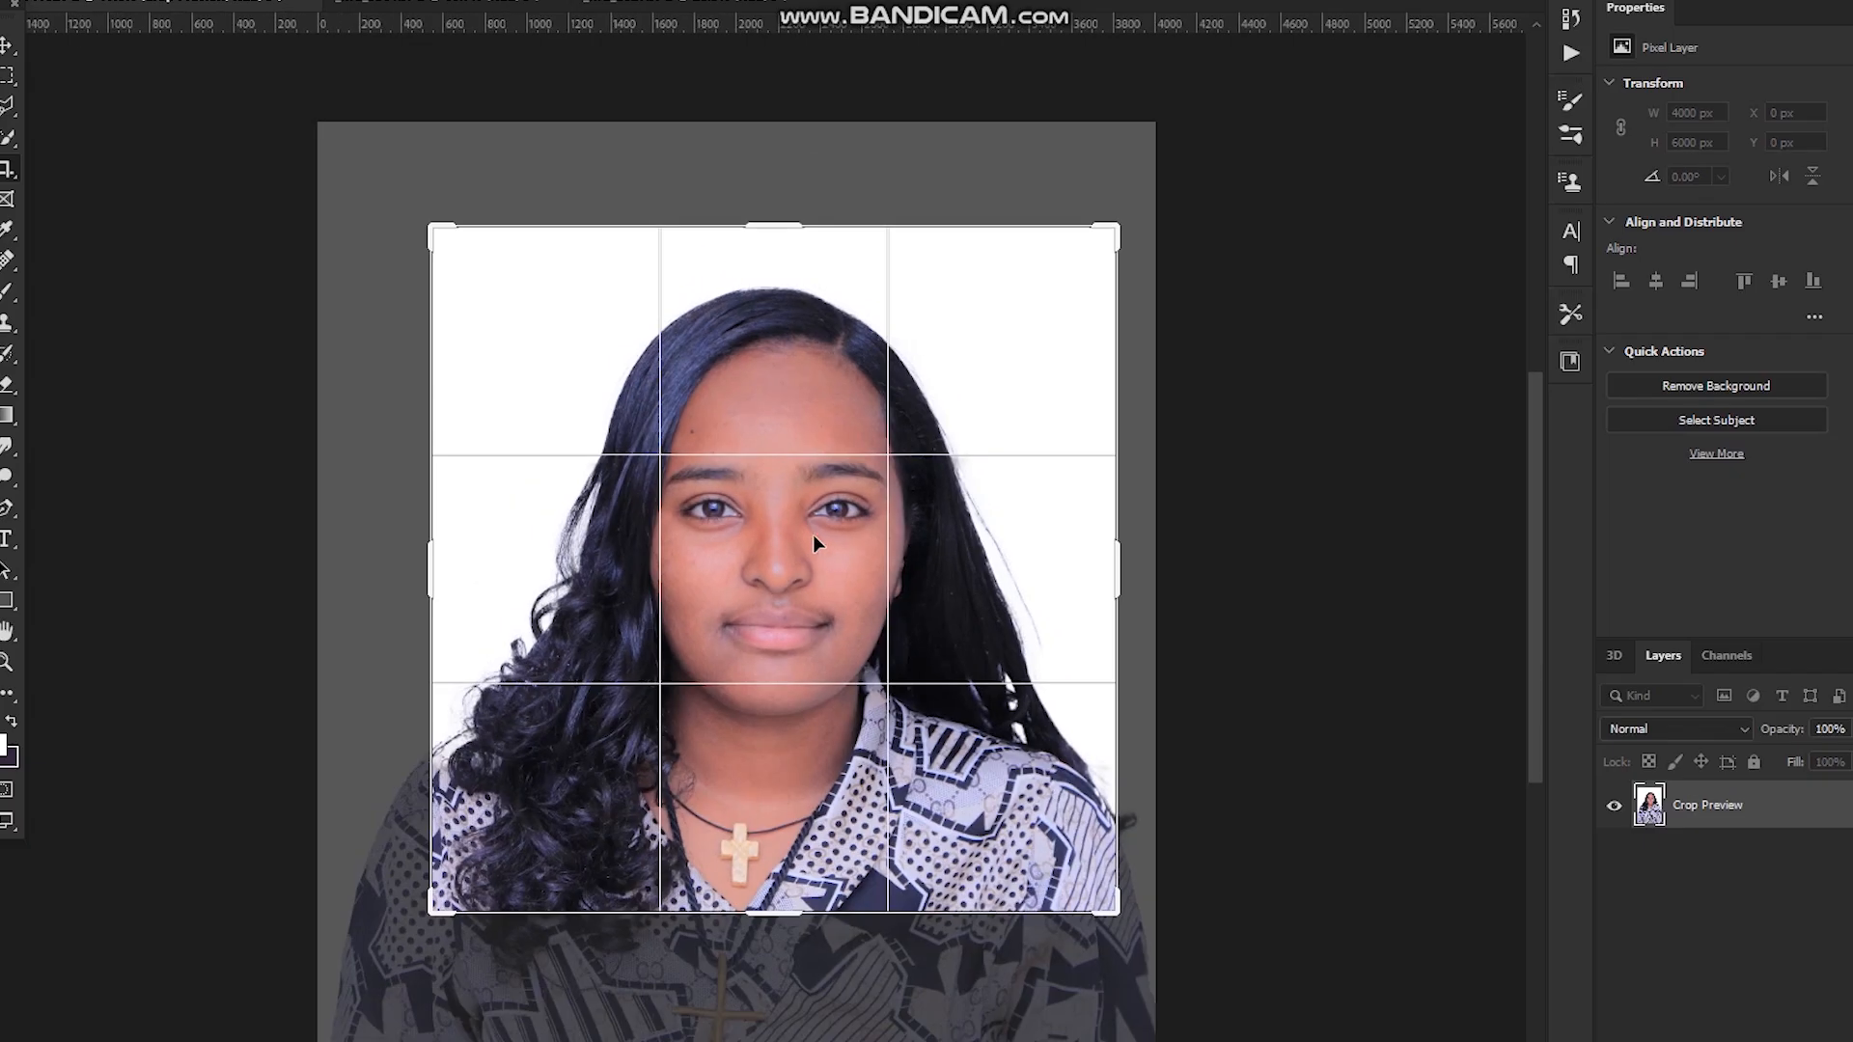
{"action": "scroll", "coordinate": [805, 500], "scroll_direction": "up", "scroll_amount": 2}
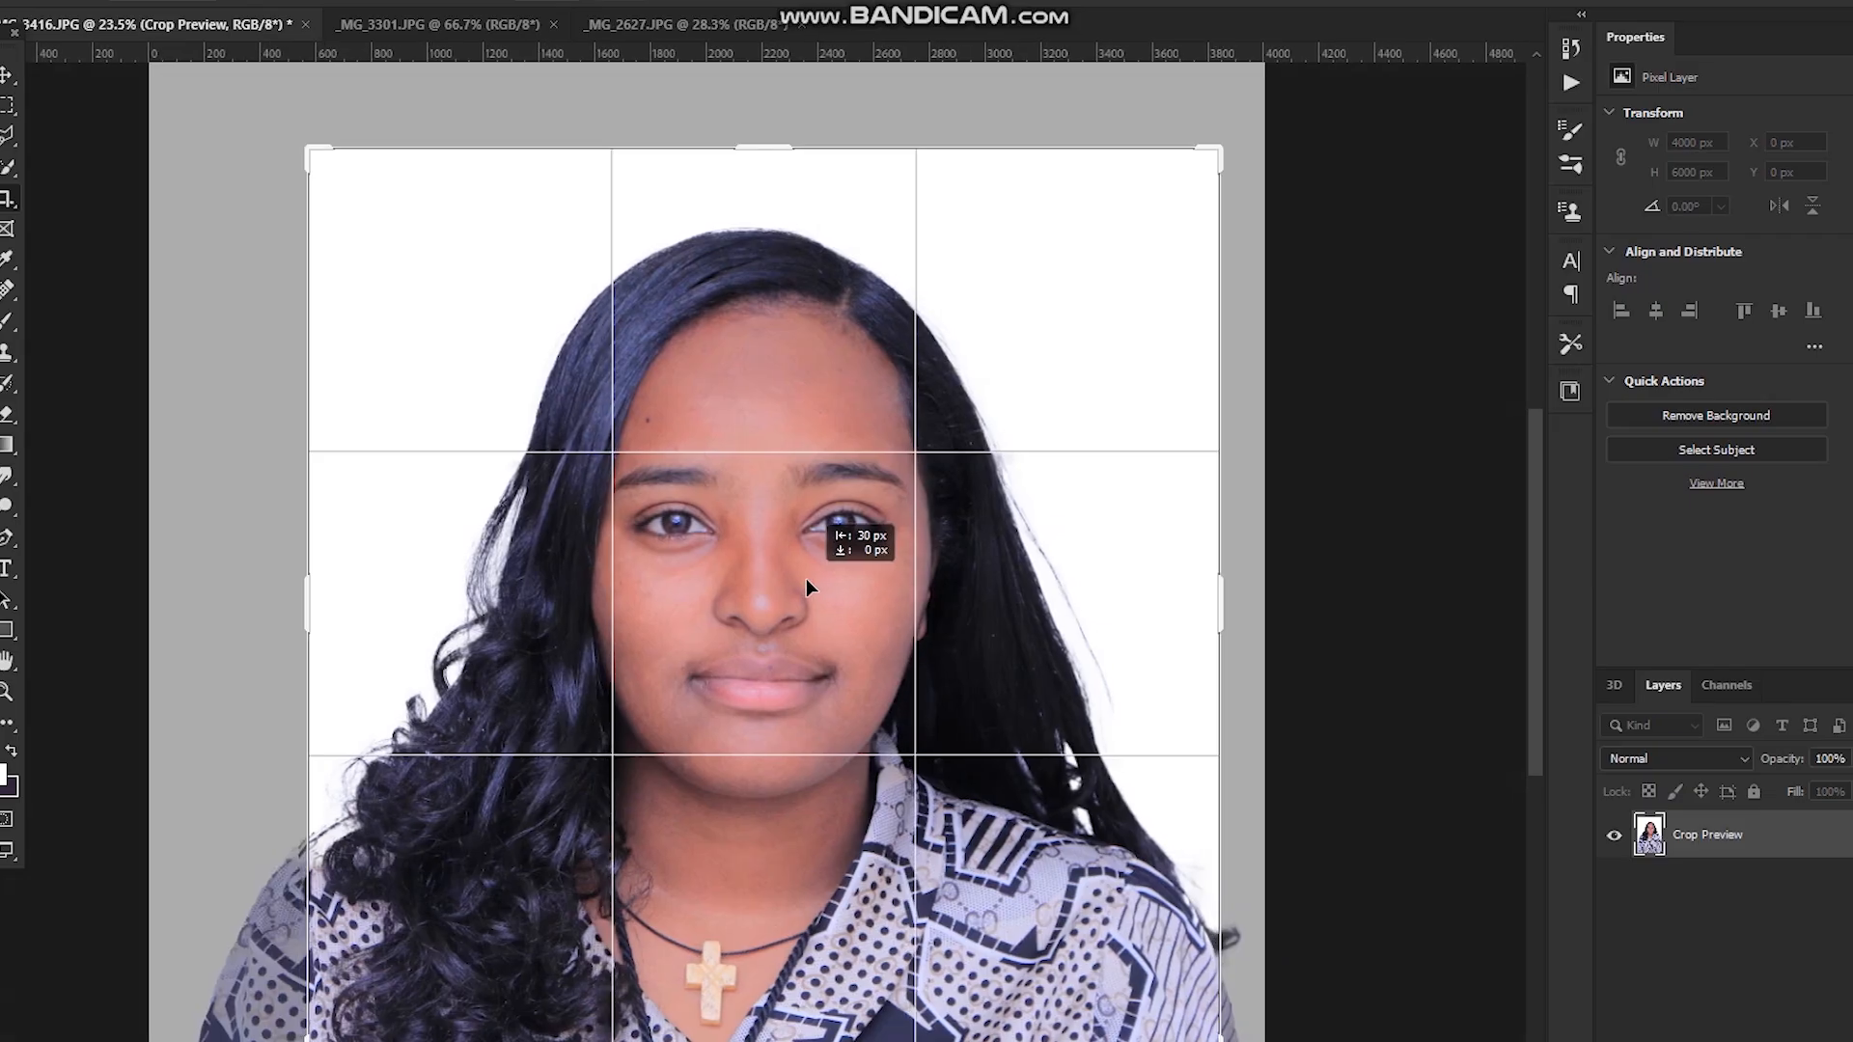
{"action": "scroll", "coordinate": [808, 618], "scroll_direction": "down", "scroll_amount": 2}
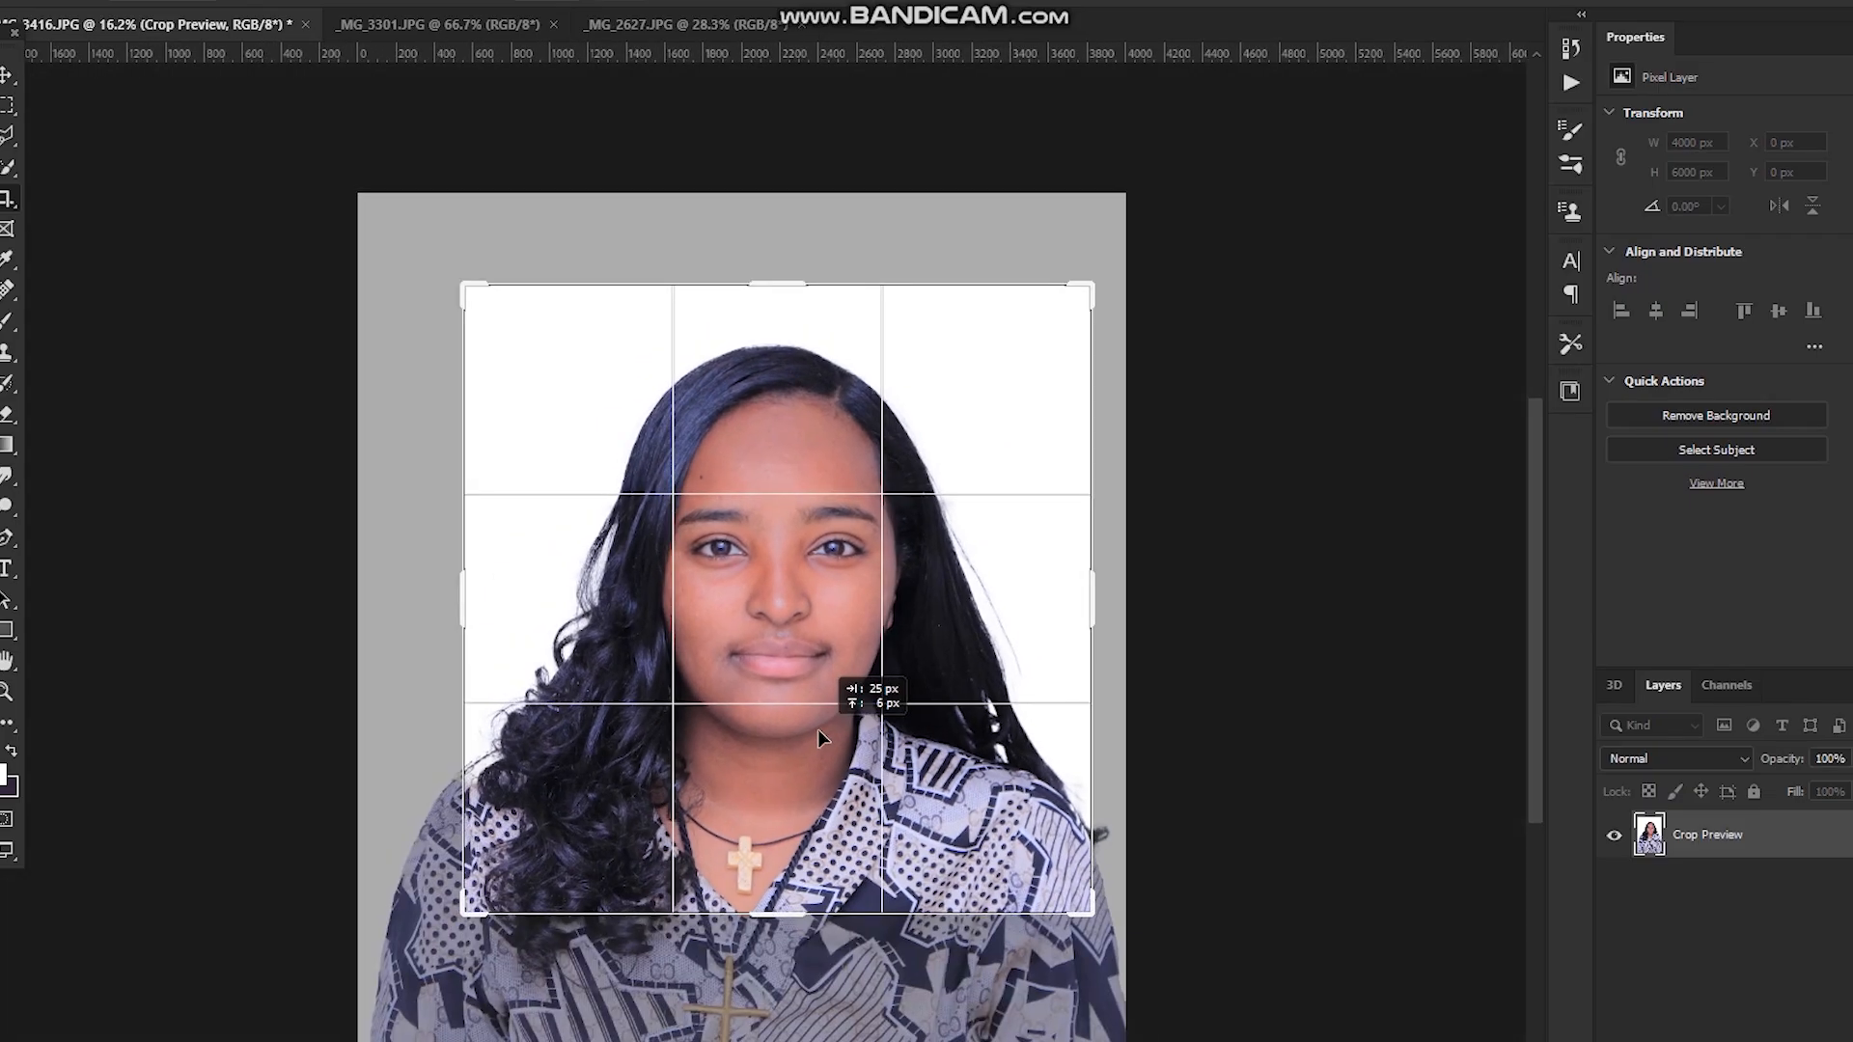
{"action": "key", "text": "Return"}
{"action": "scroll", "coordinate": [864, 664], "scroll_direction": "up", "scroll_amount": 10}
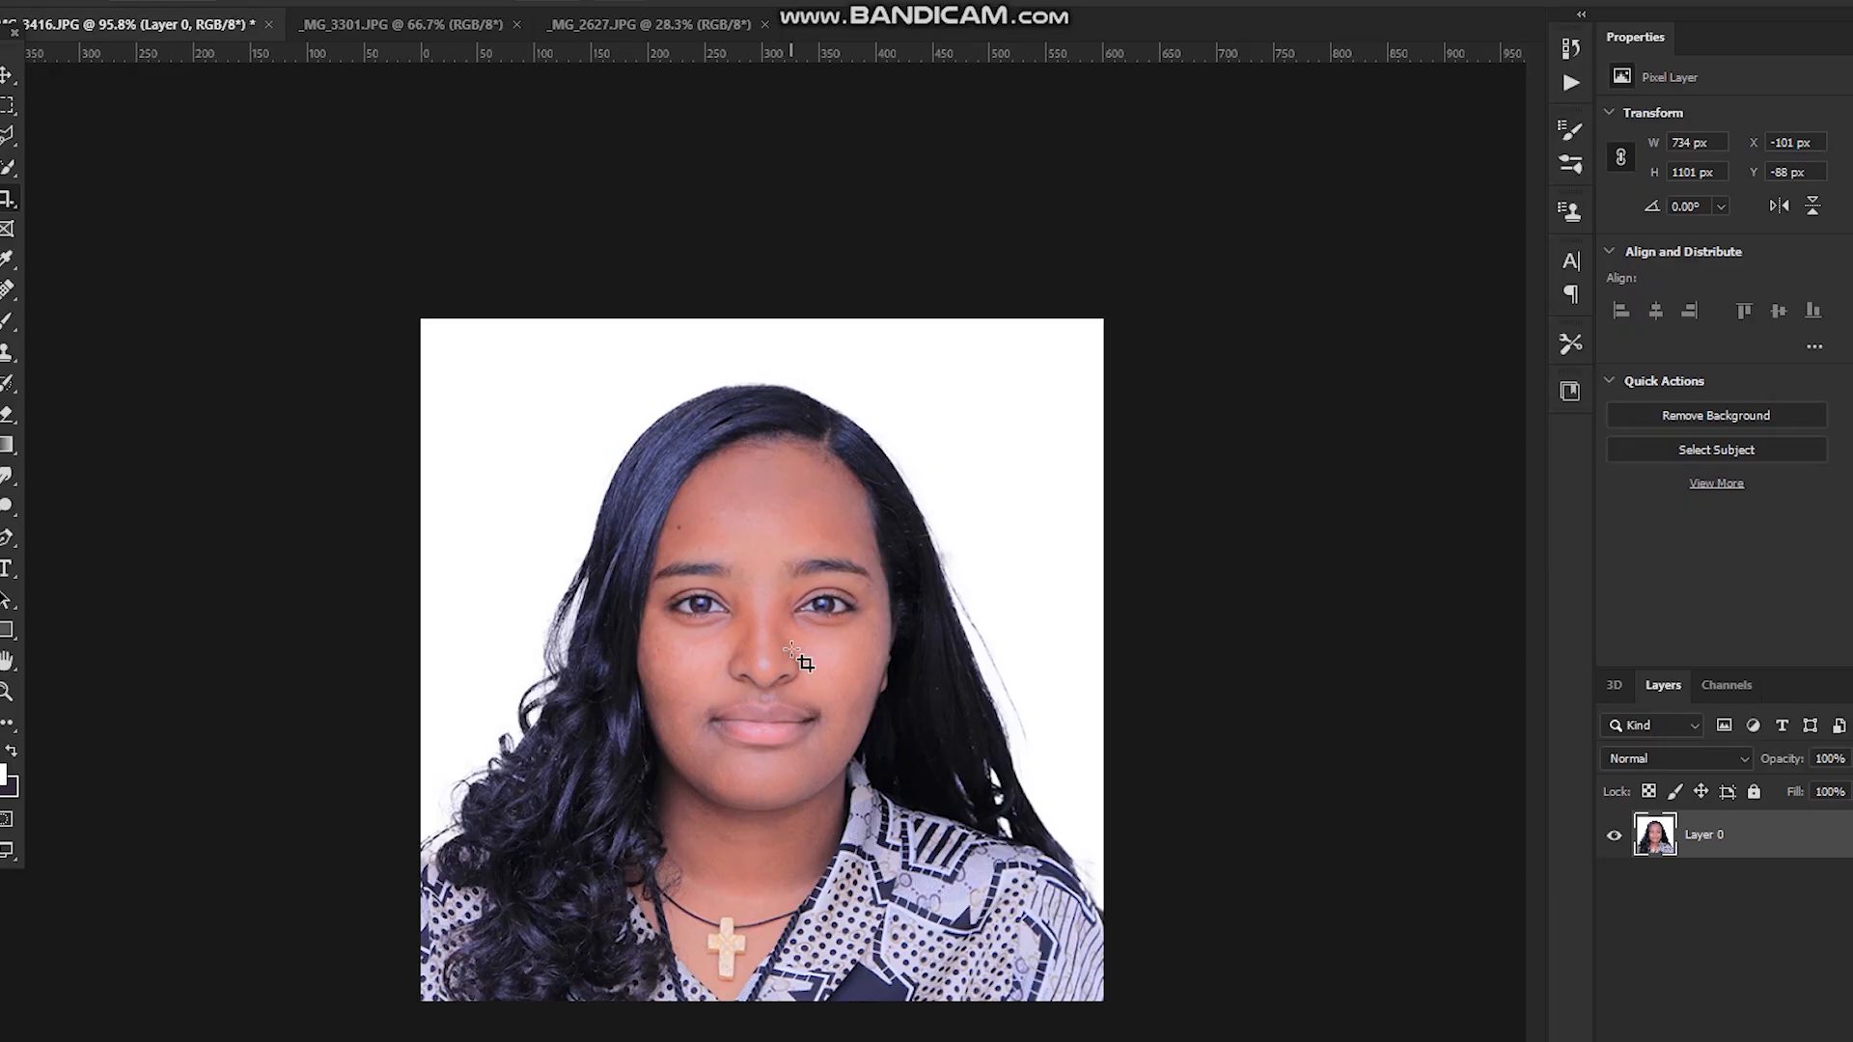
Recheck the crop framing around the head and shoulders, and flatten the image into a single background layer
{"action": "left_click", "coordinate": [782, 637]}
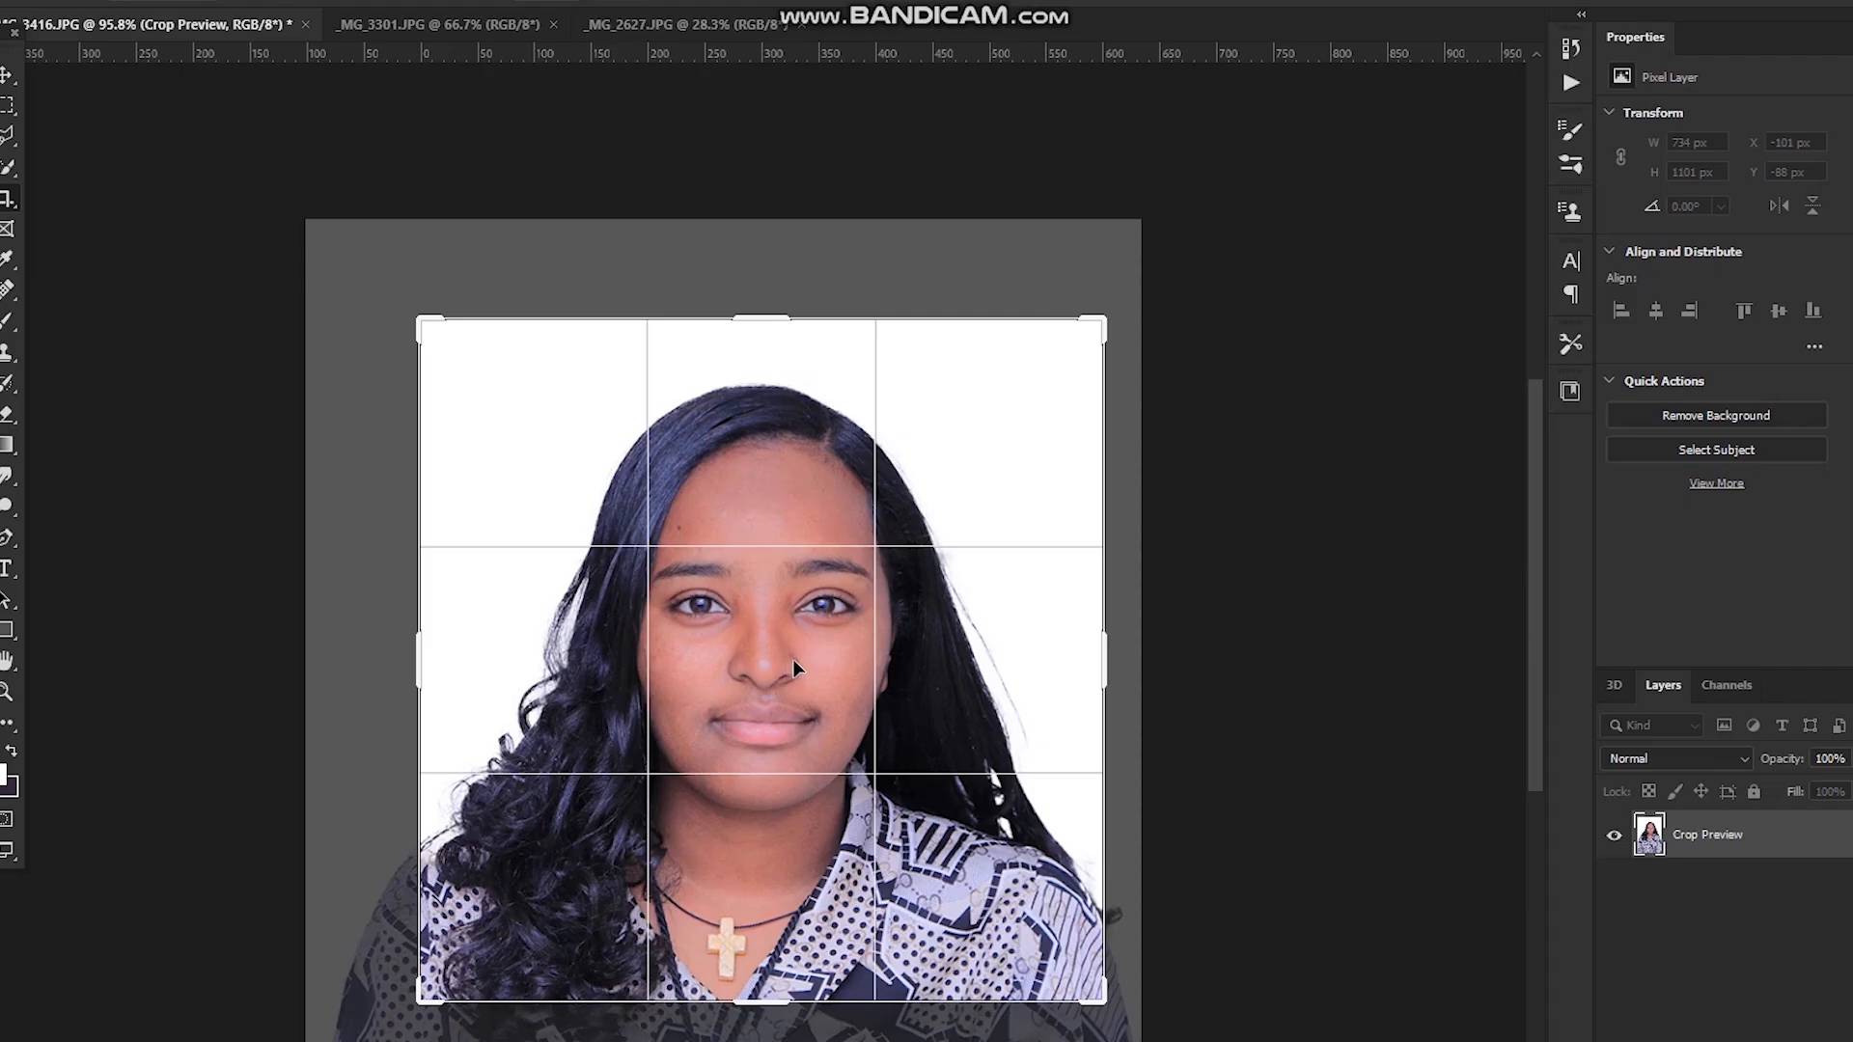
{"action": "key", "text": "Return"}
{"action": "scroll", "coordinate": [792, 639], "scroll_direction": "down", "scroll_amount": 1}
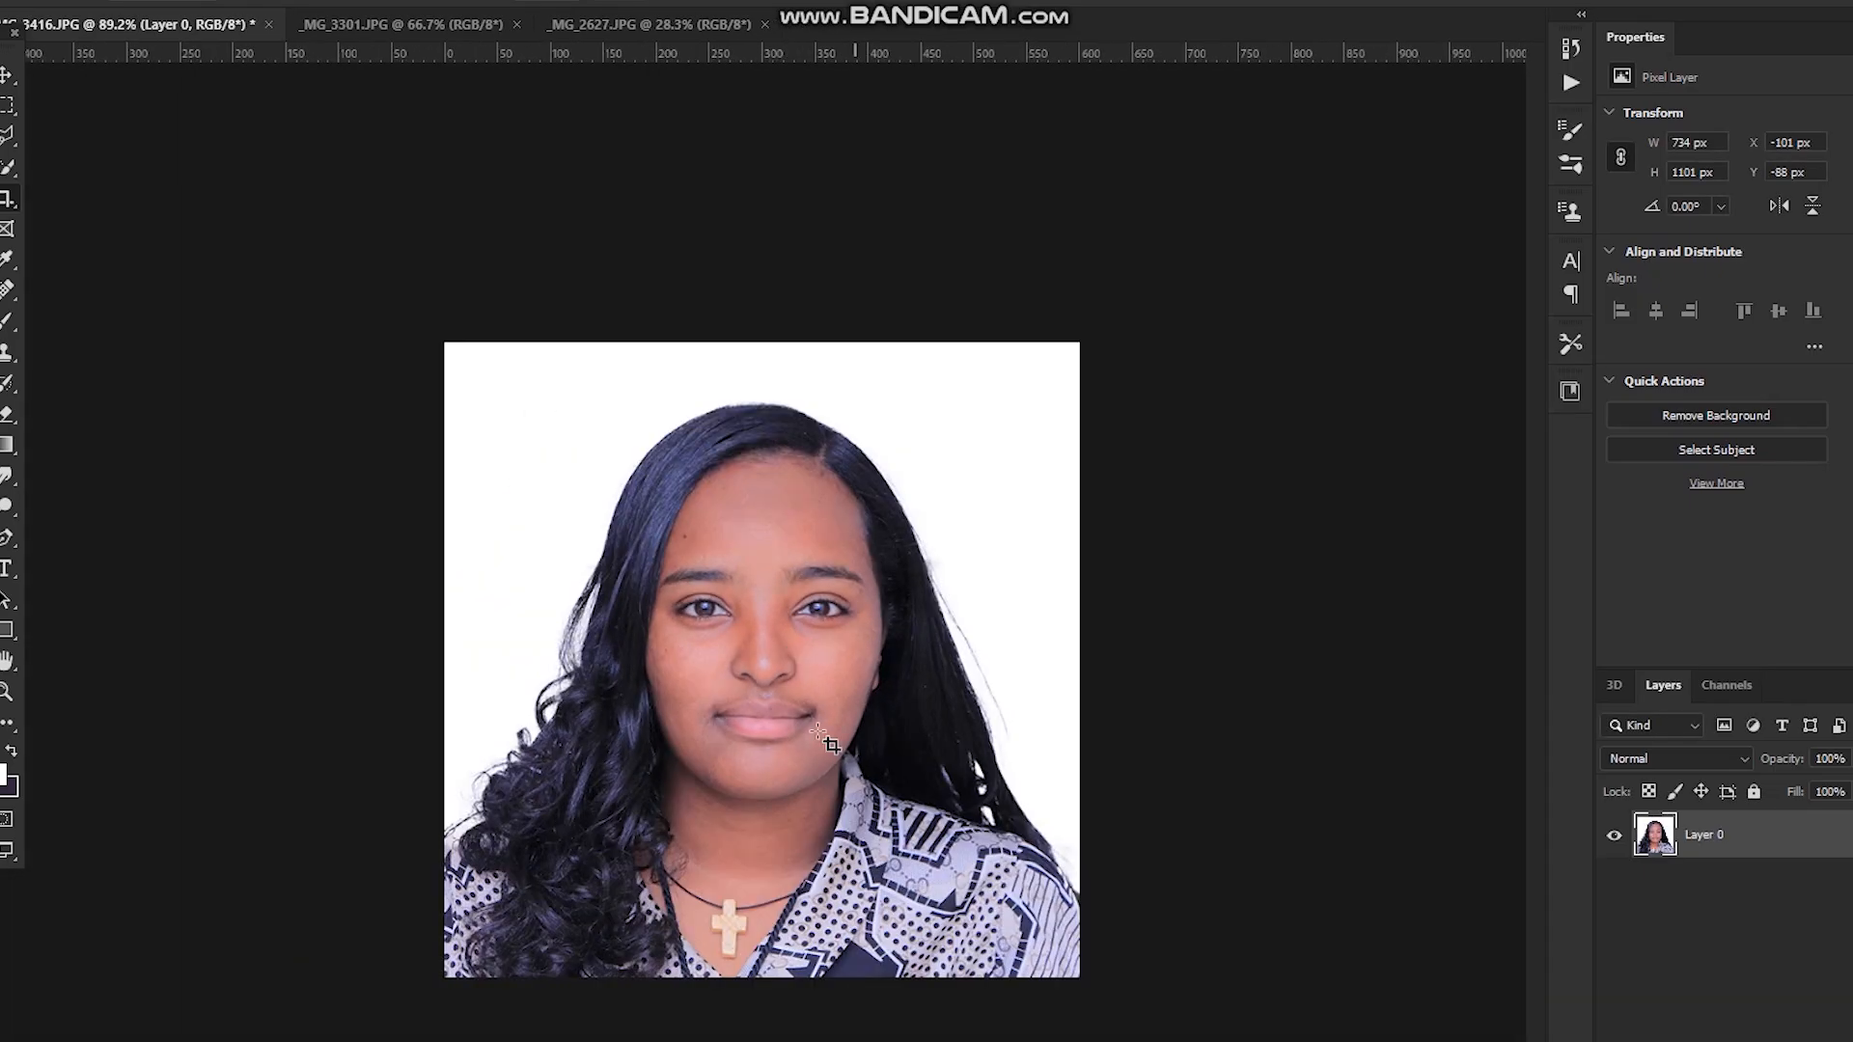
{"action": "scroll", "coordinate": [828, 743], "scroll_direction": "up", "scroll_amount": 3}
{"action": "right_click", "coordinate": [1795, 838]}
{"action": "left_click", "coordinate": [1533, 973]}
{"action": "scroll", "coordinate": [753, 574], "scroll_direction": "down", "scroll_amount": 3}
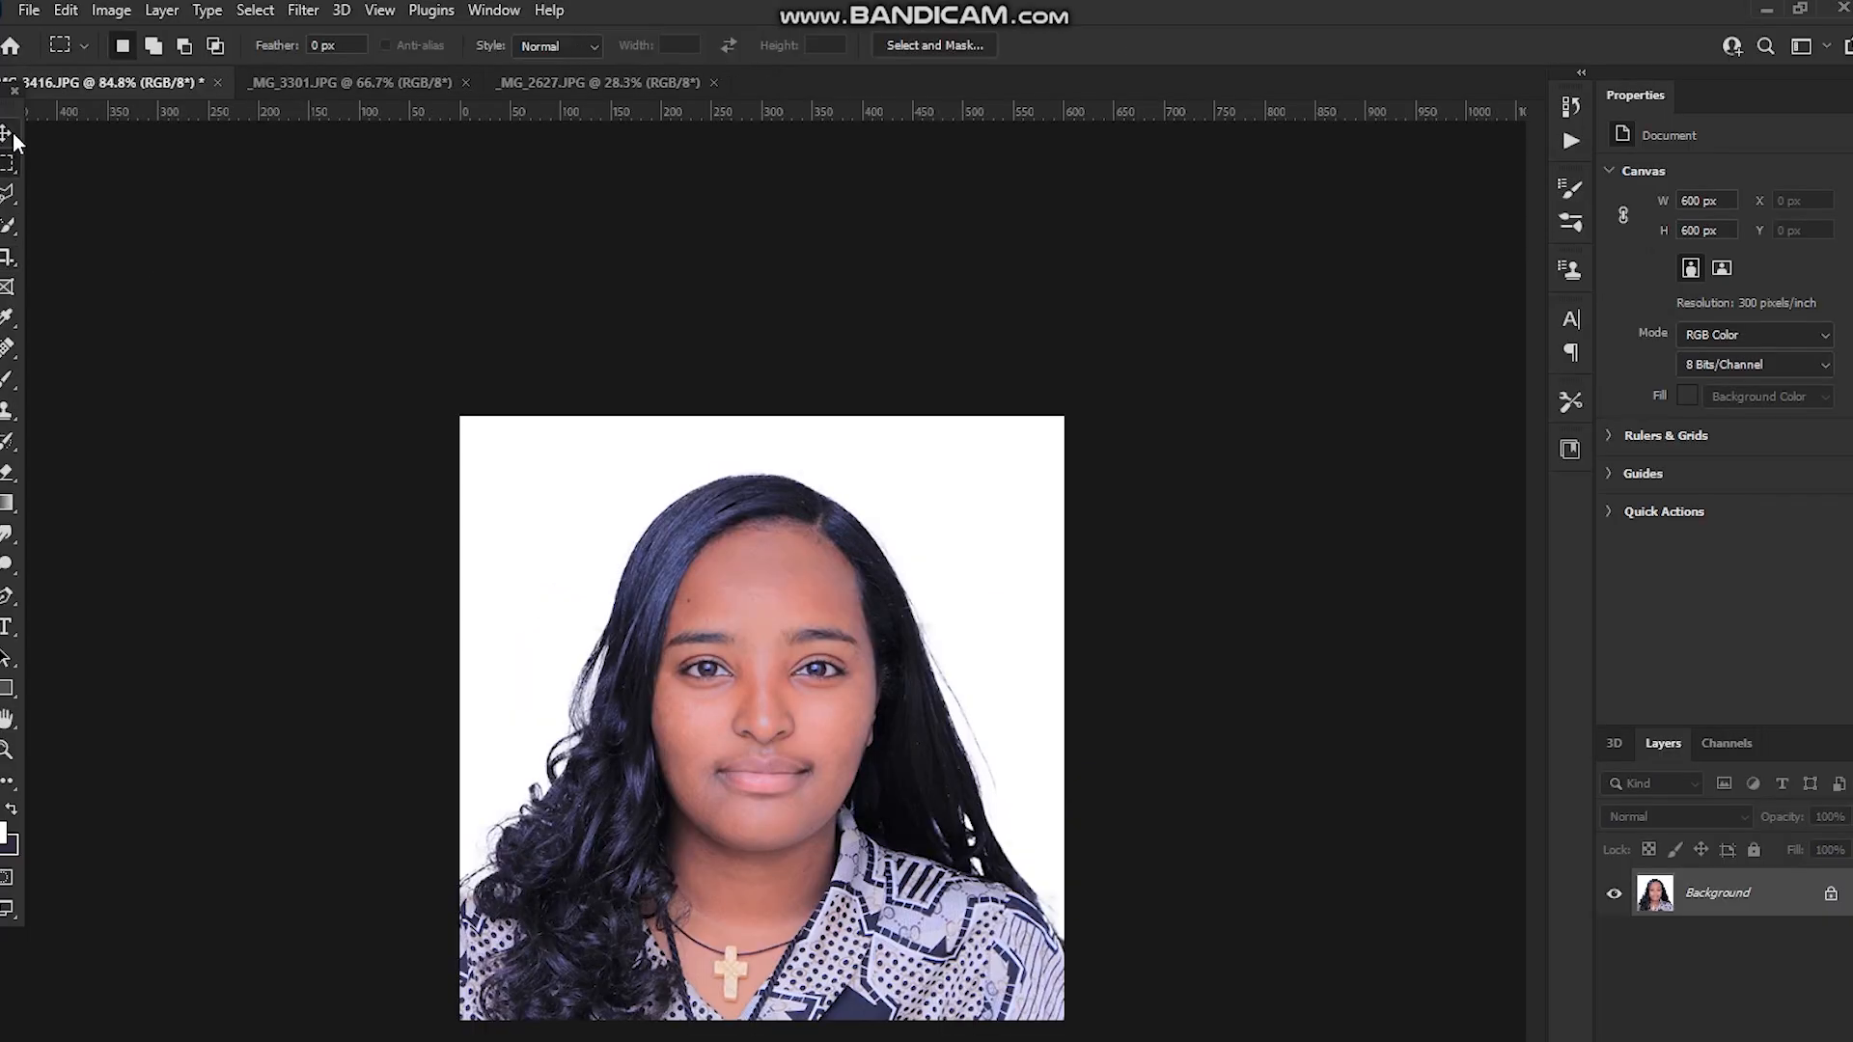
{"action": "left_click", "coordinate": [10, 134]}
{"action": "scroll", "coordinate": [801, 639], "scroll_direction": "up", "scroll_amount": 3}
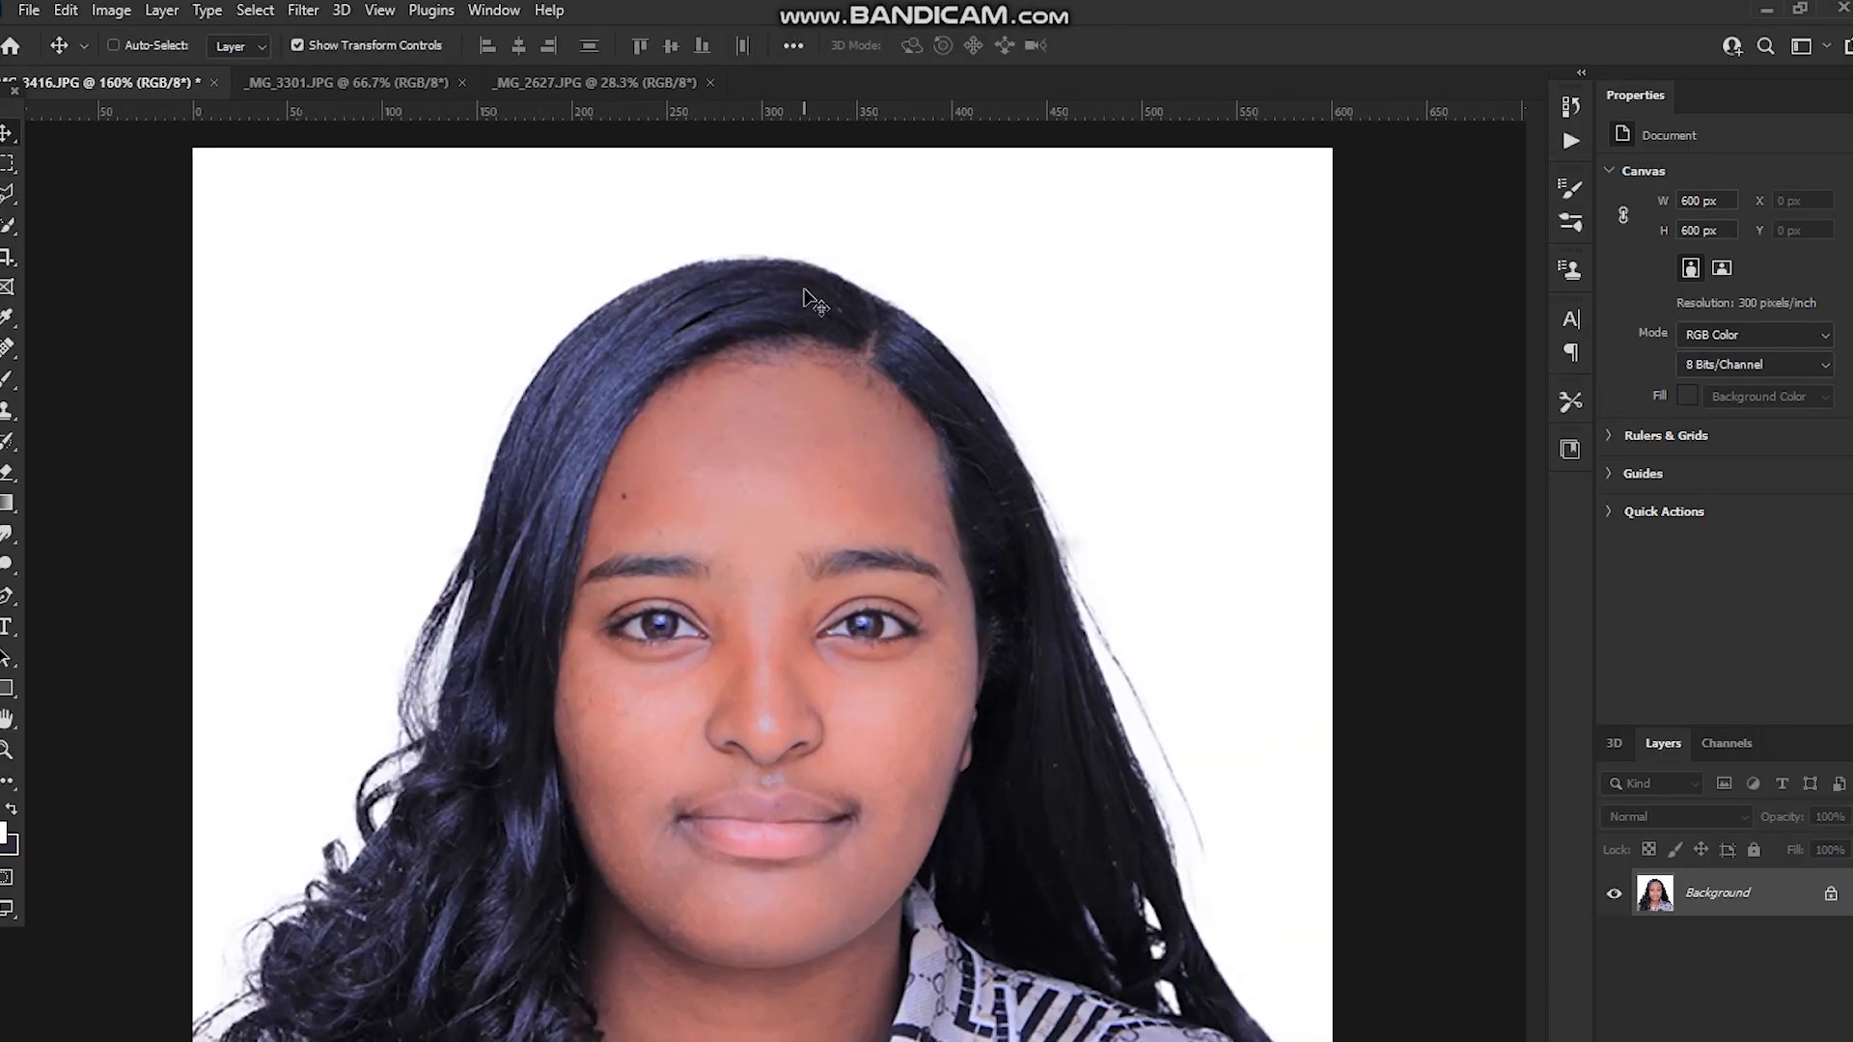
{"action": "left_click", "coordinate": [8, 163]}
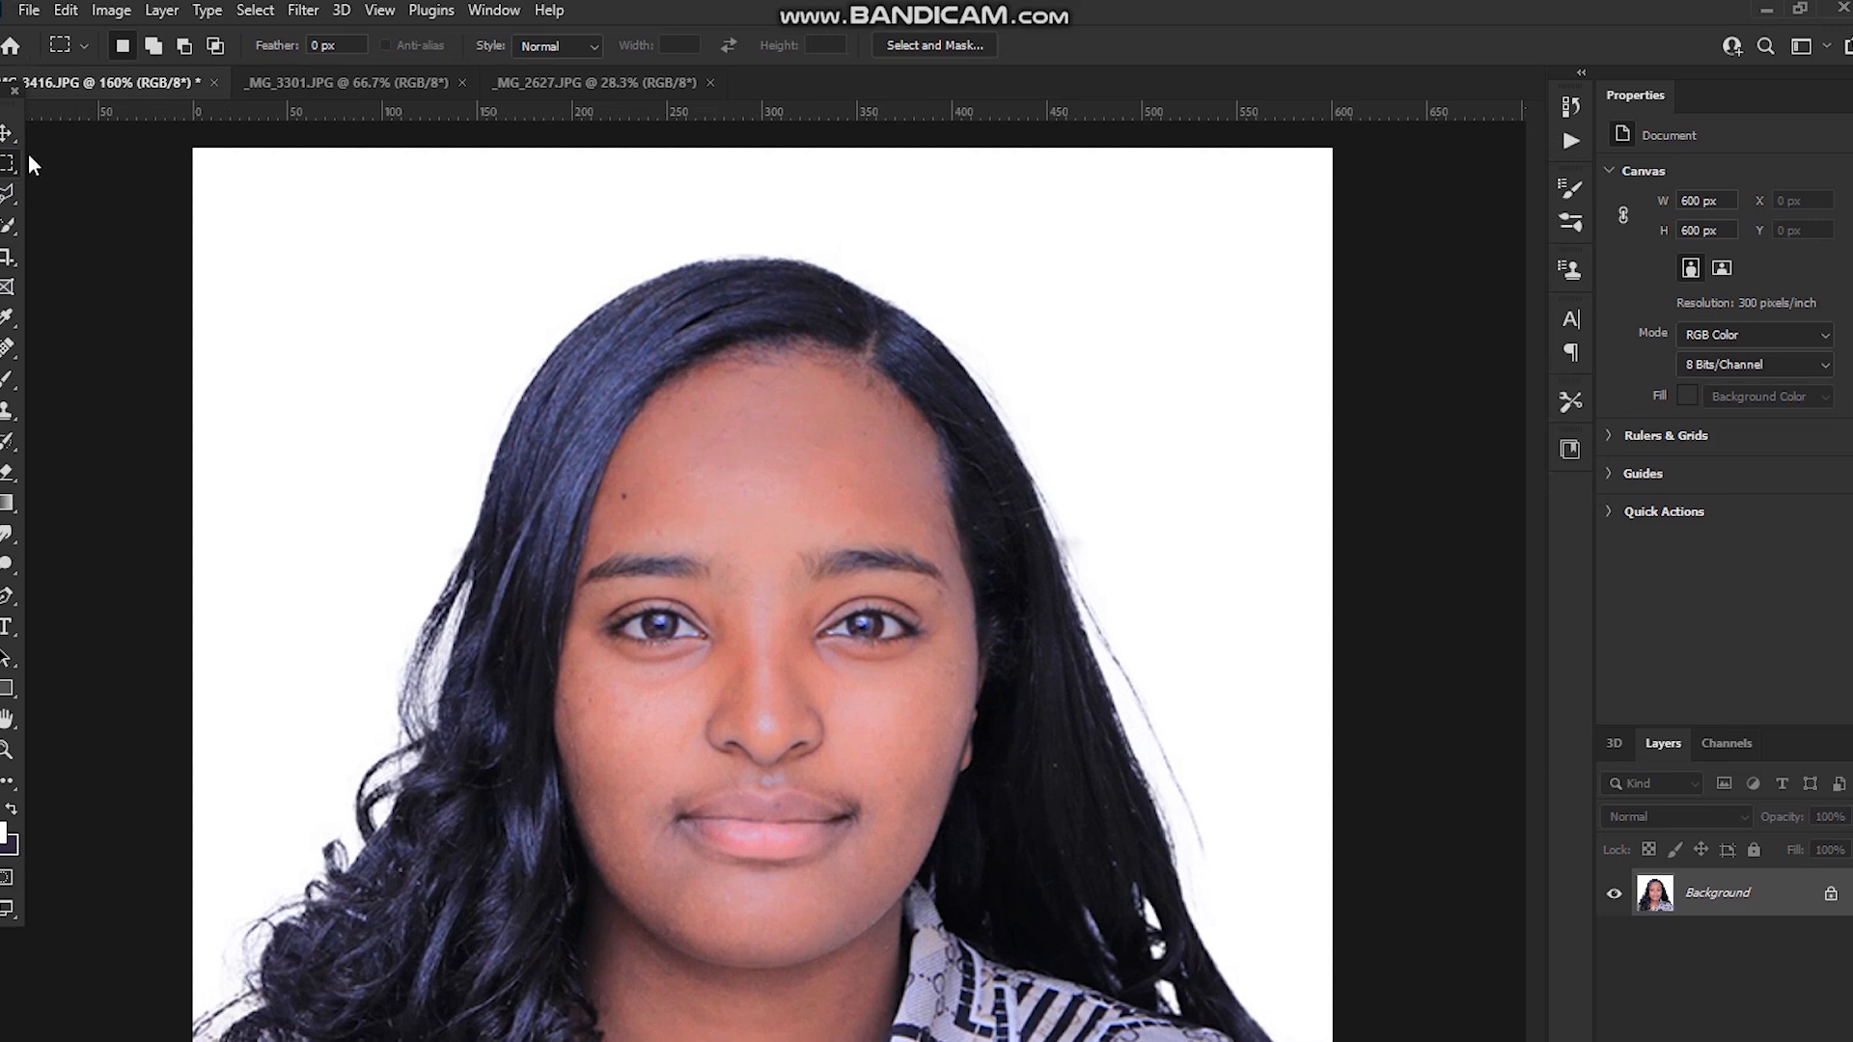
{"action": "left_click", "coordinate": [6, 136]}
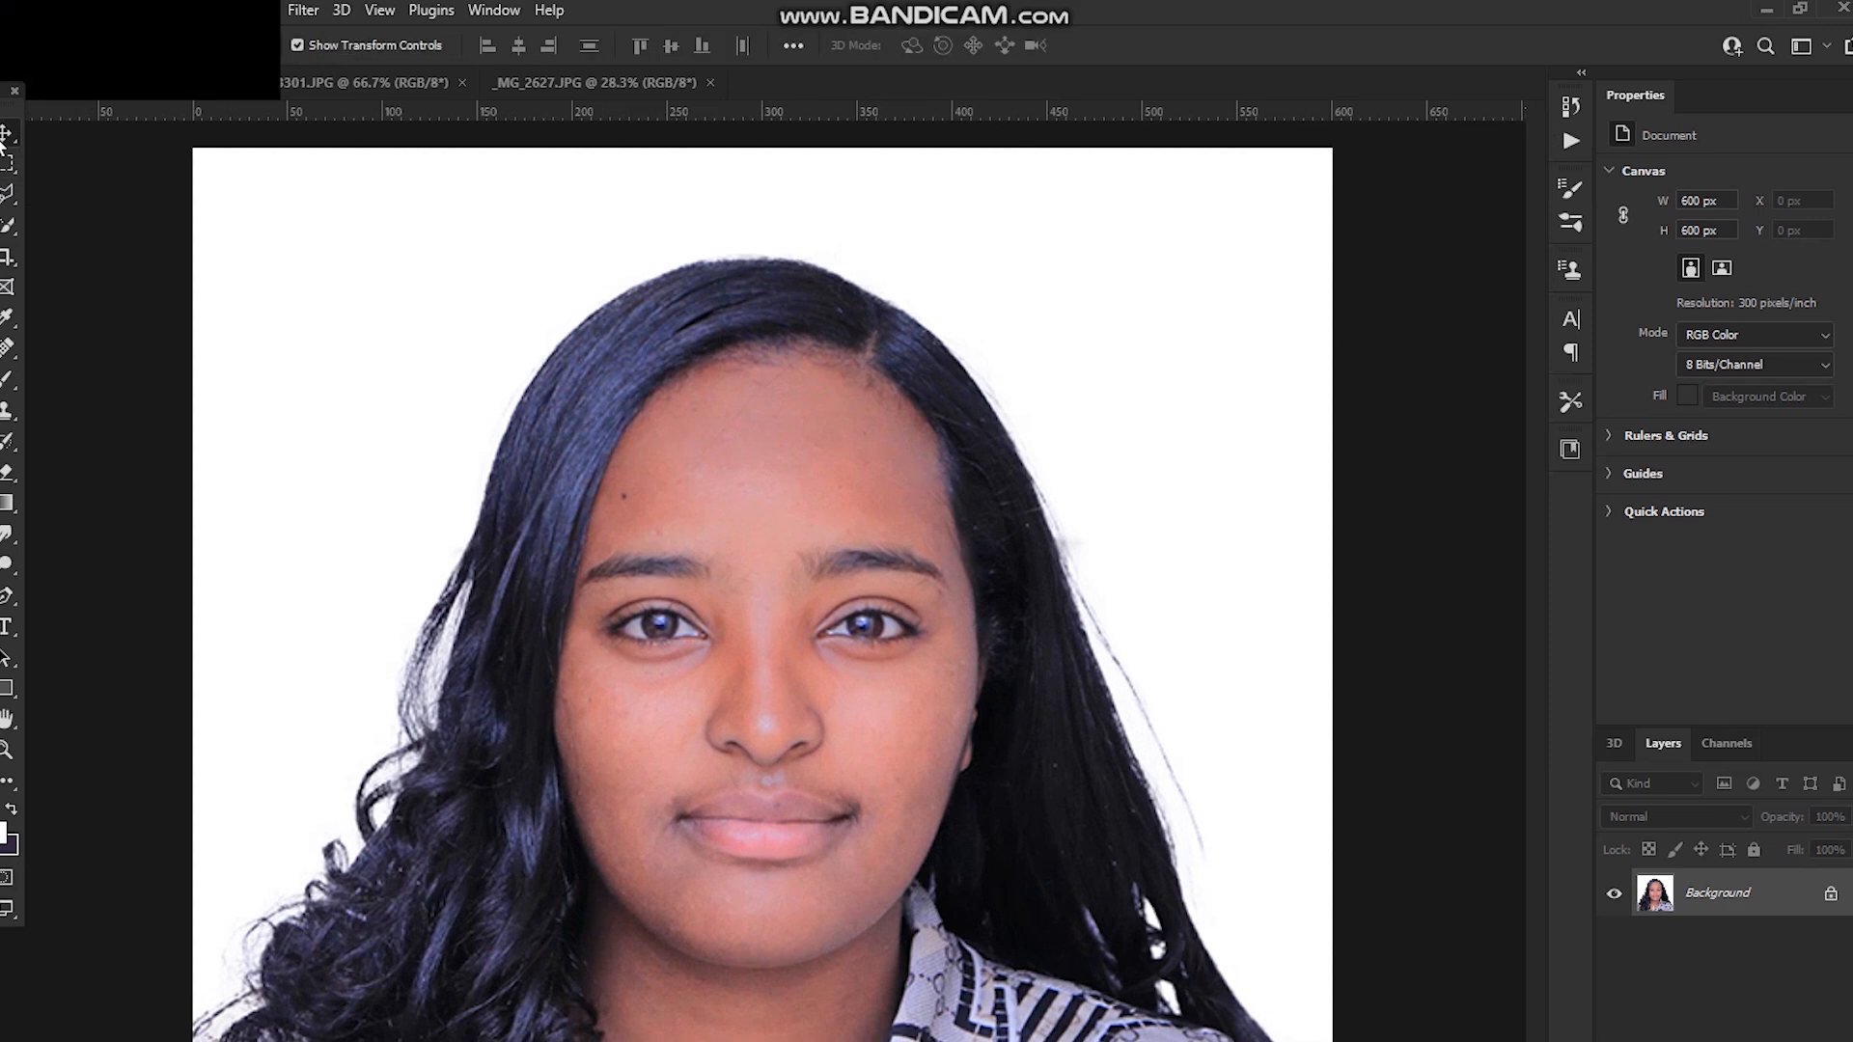
Close the _MG_3416.JPG document, saving its changes with the offered JPEG options
{"action": "key", "text": "ctrl+w"}
{"action": "left_click", "coordinate": [815, 511]}
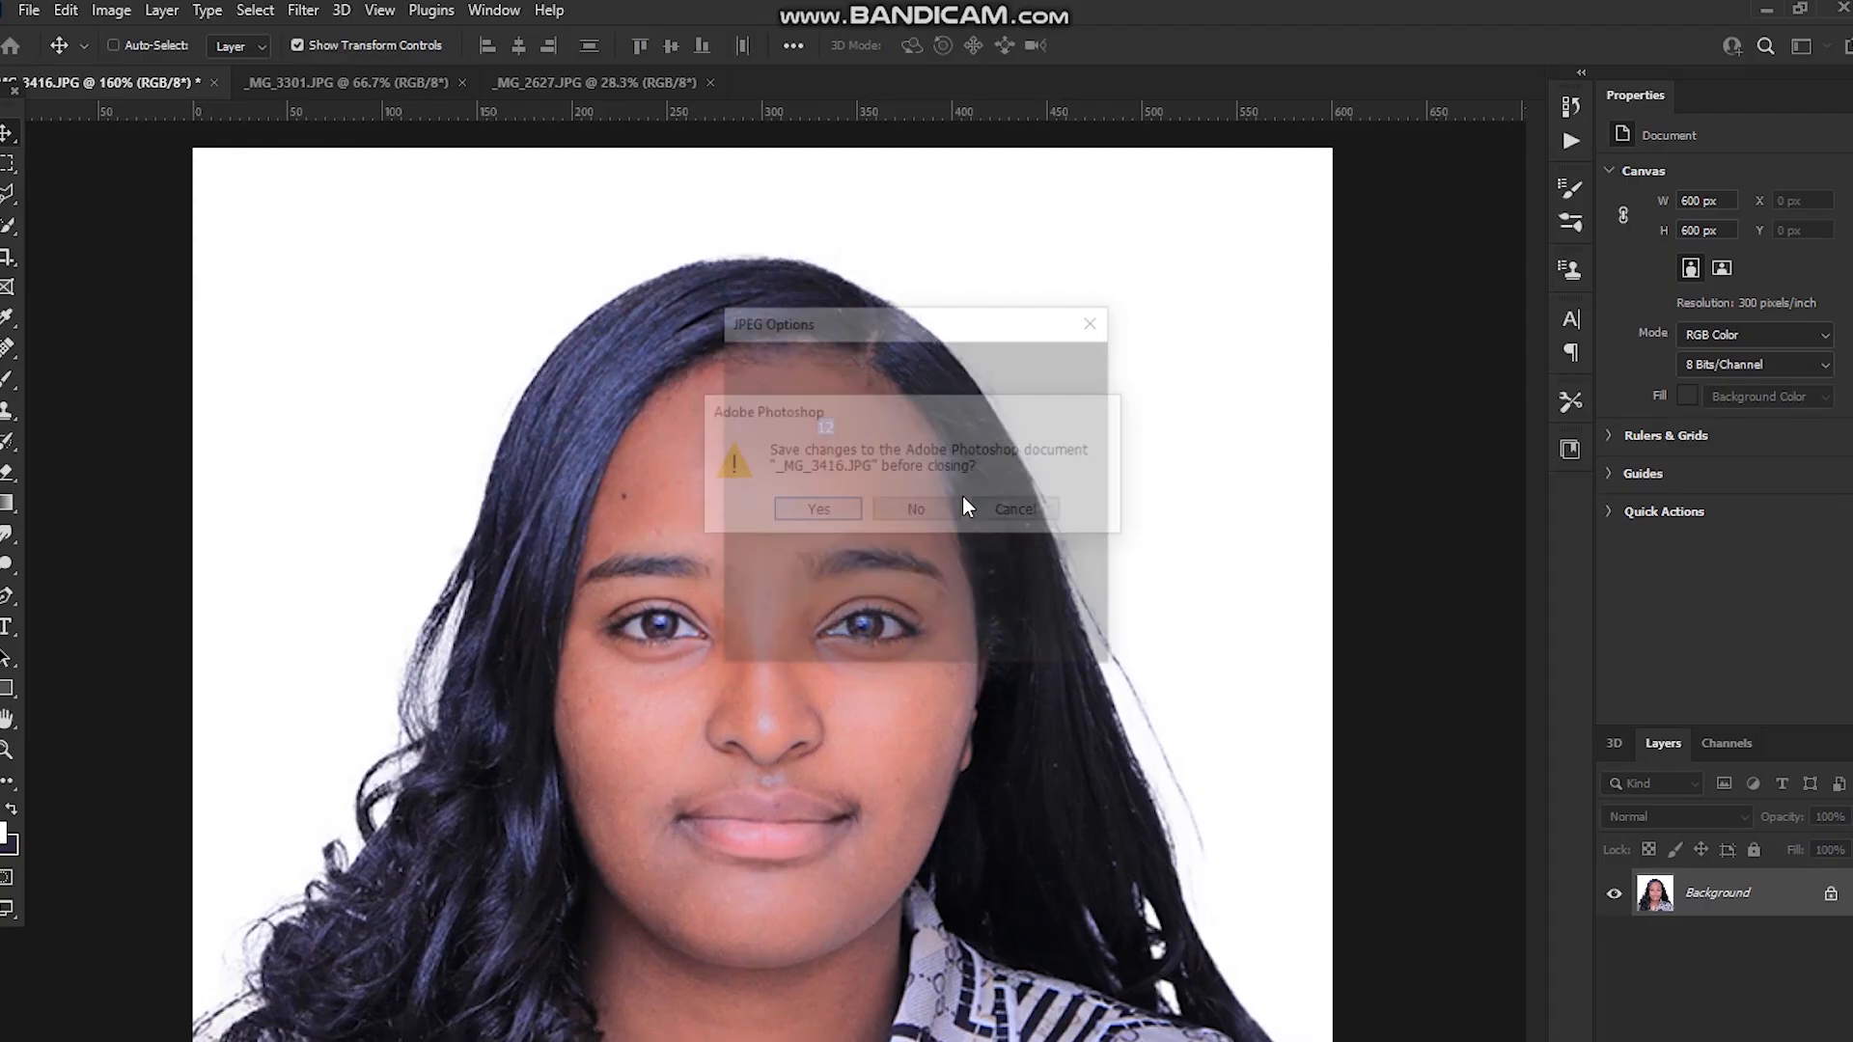
{"action": "left_click", "coordinate": [1059, 364]}
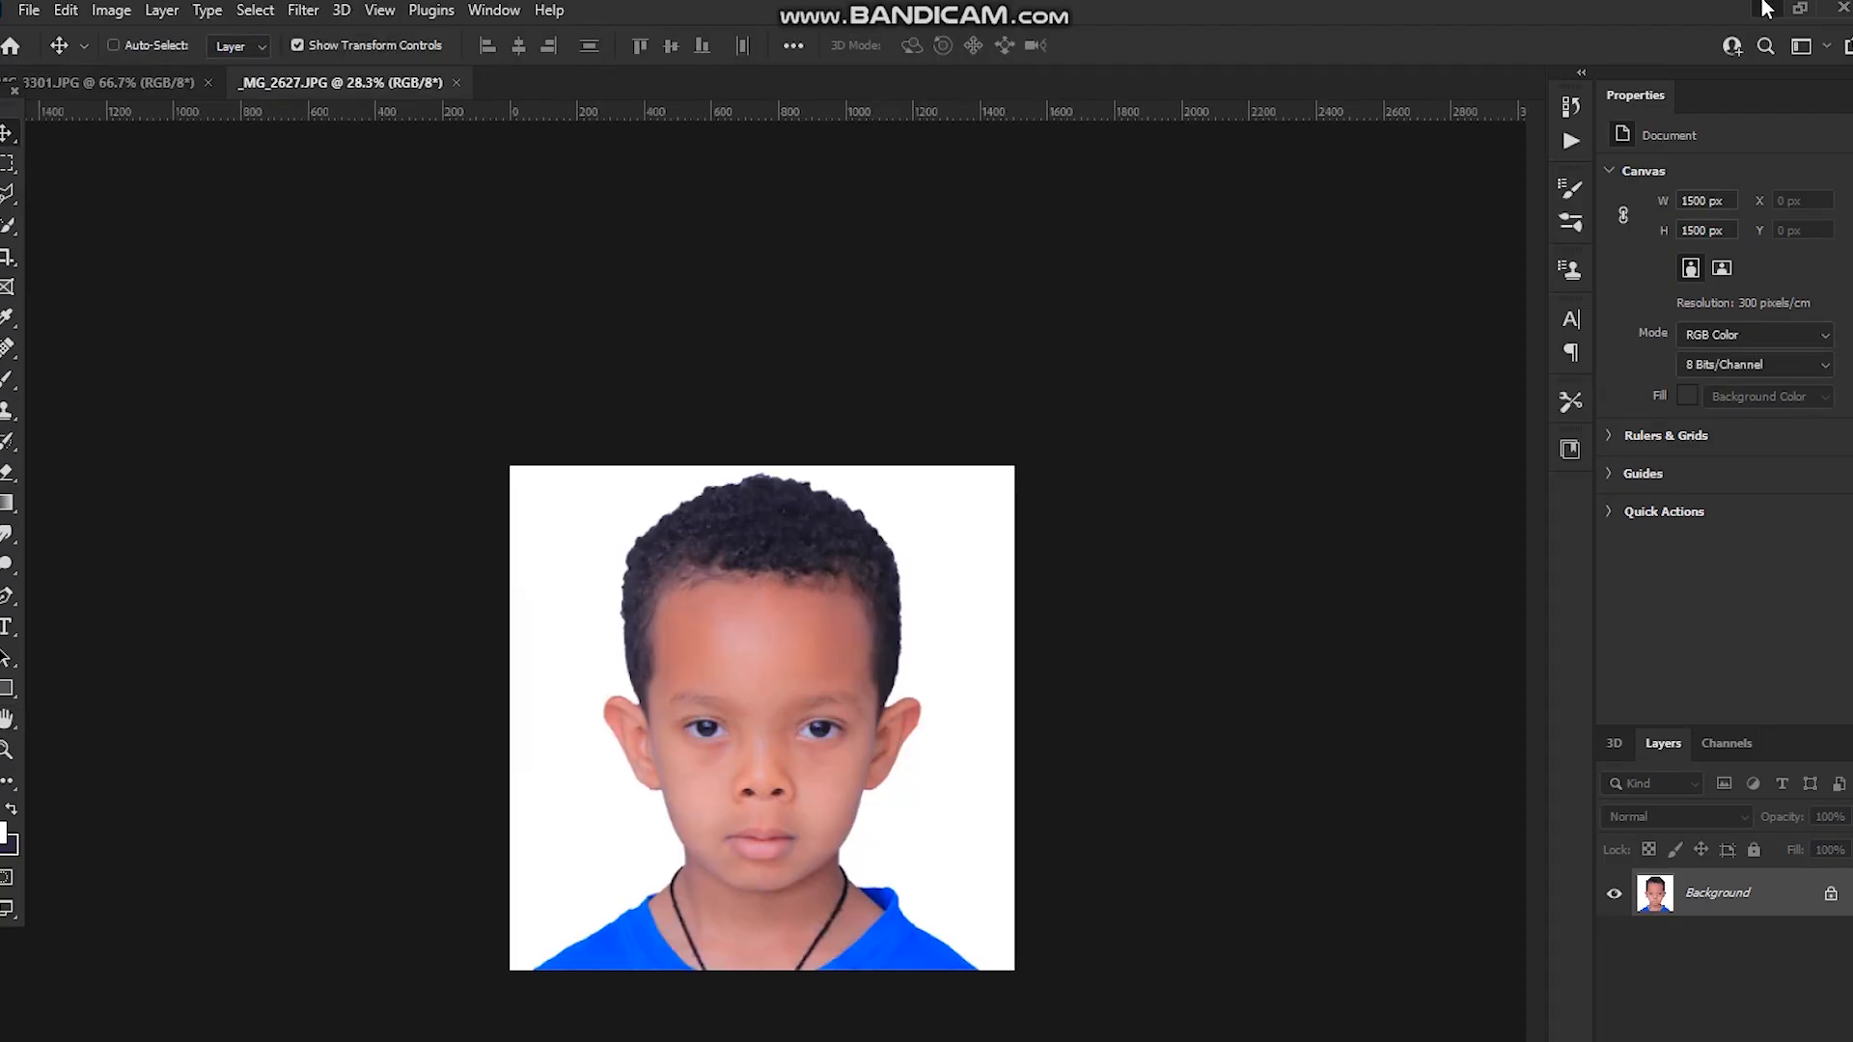
Switch to File Explorer and examine the saved _MG_3416 file's pixel dimensions and resolution in its properties
{"action": "left_click", "coordinate": [1766, 9]}
{"action": "left_click", "coordinate": [319, 398]}
{"action": "right_click", "coordinate": [320, 394]}
{"action": "left_click", "coordinate": [297, 318]}
{"action": "right_click", "coordinate": [297, 315]}
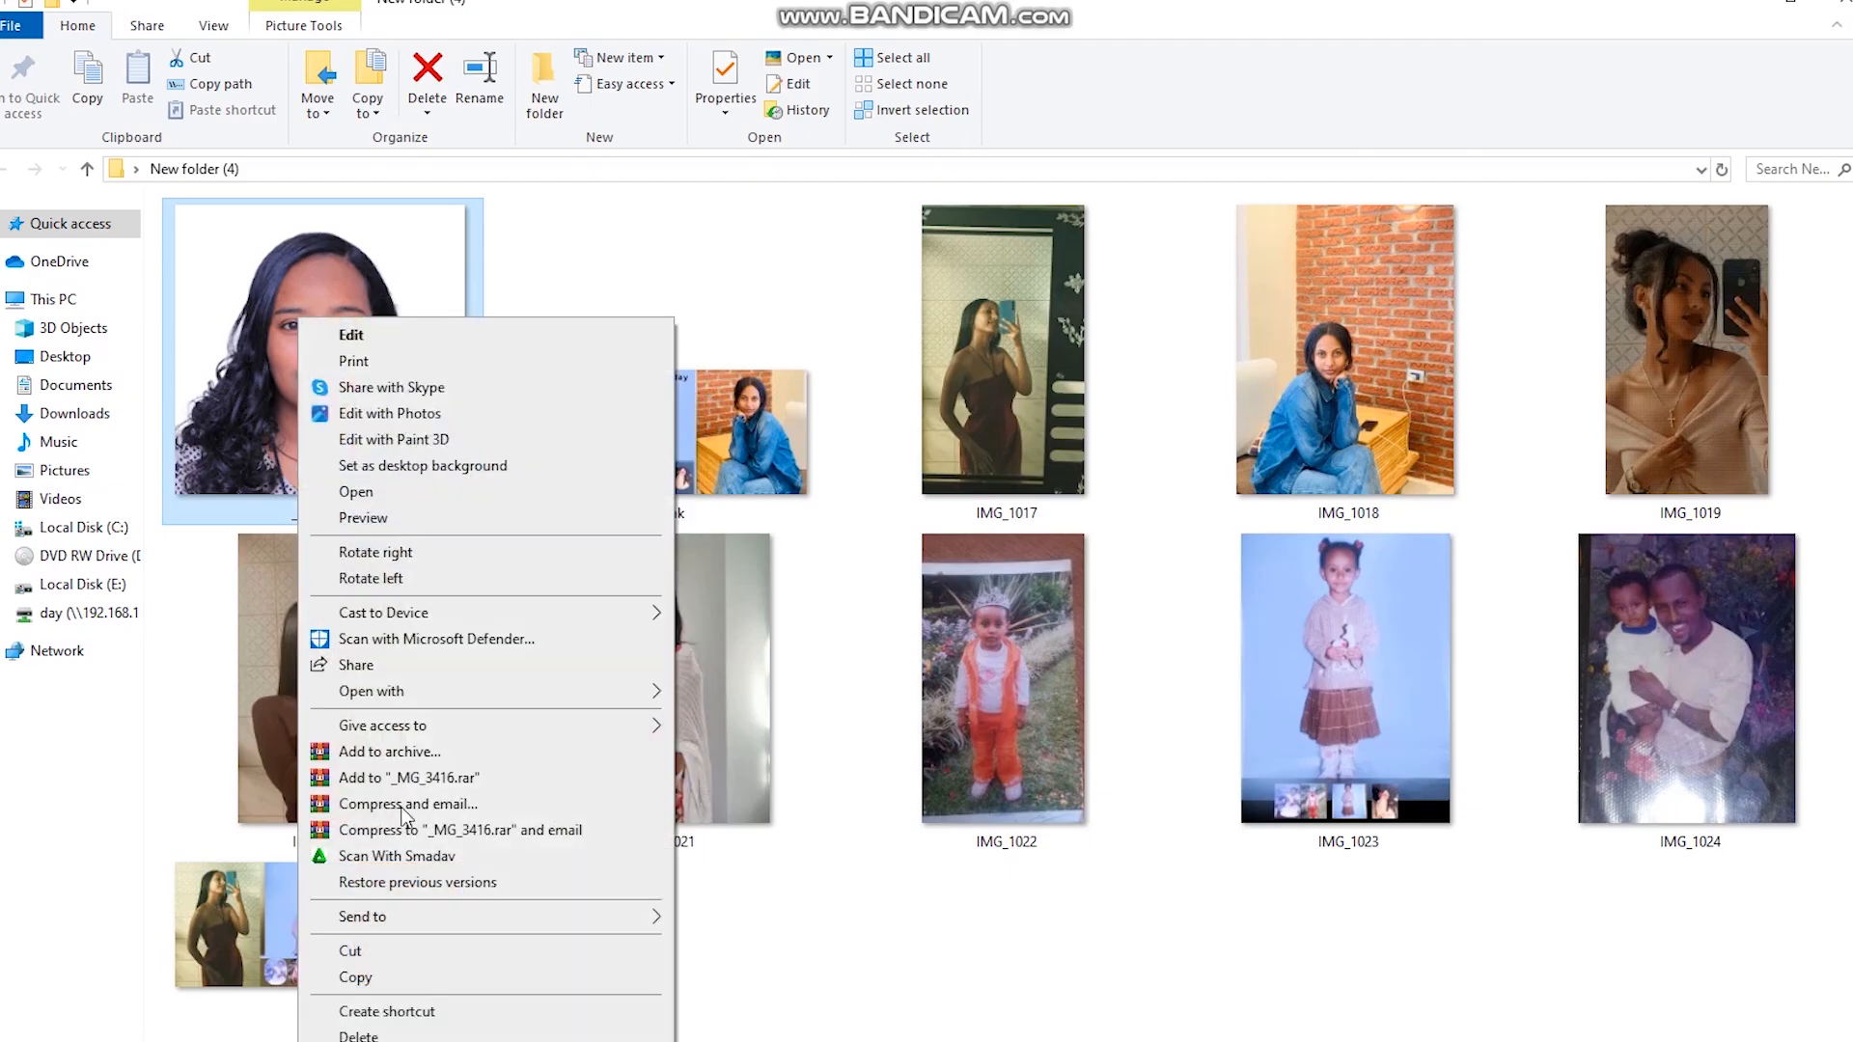
{"action": "left_click", "coordinate": [425, 1041]}
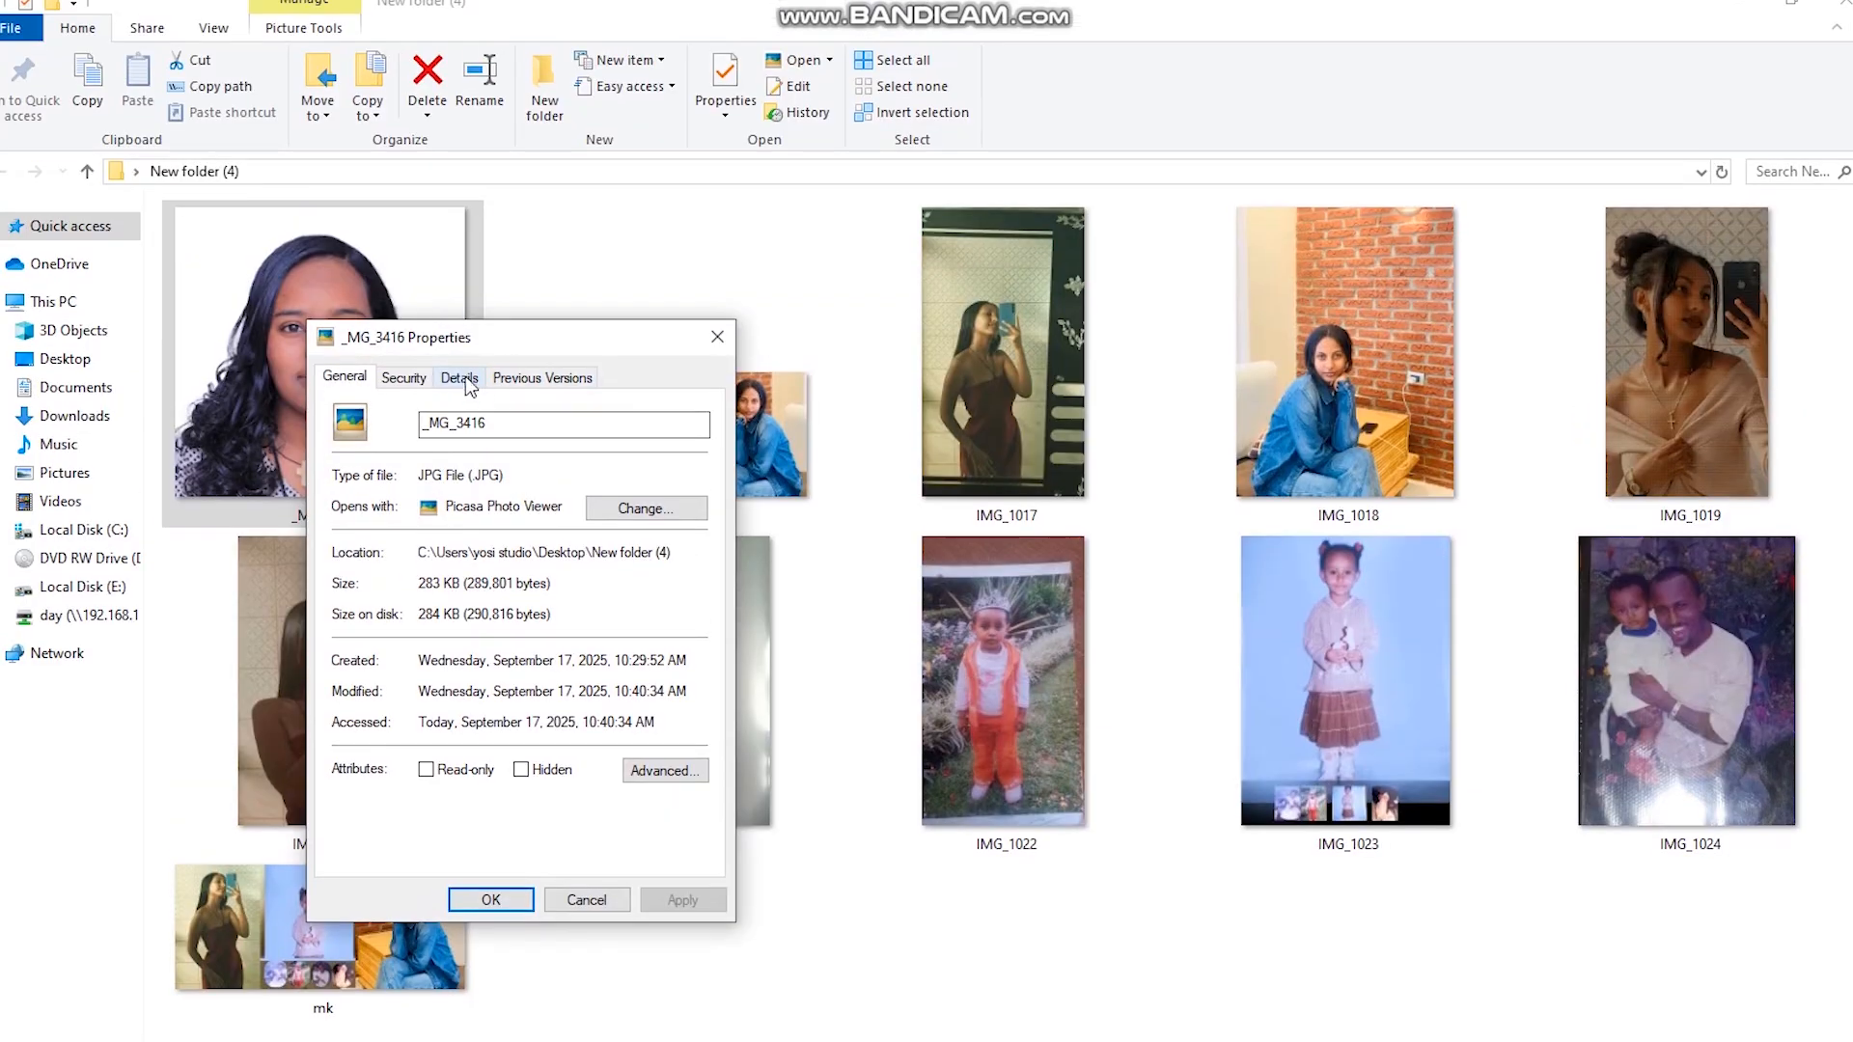
{"action": "left_click", "coordinate": [461, 378]}
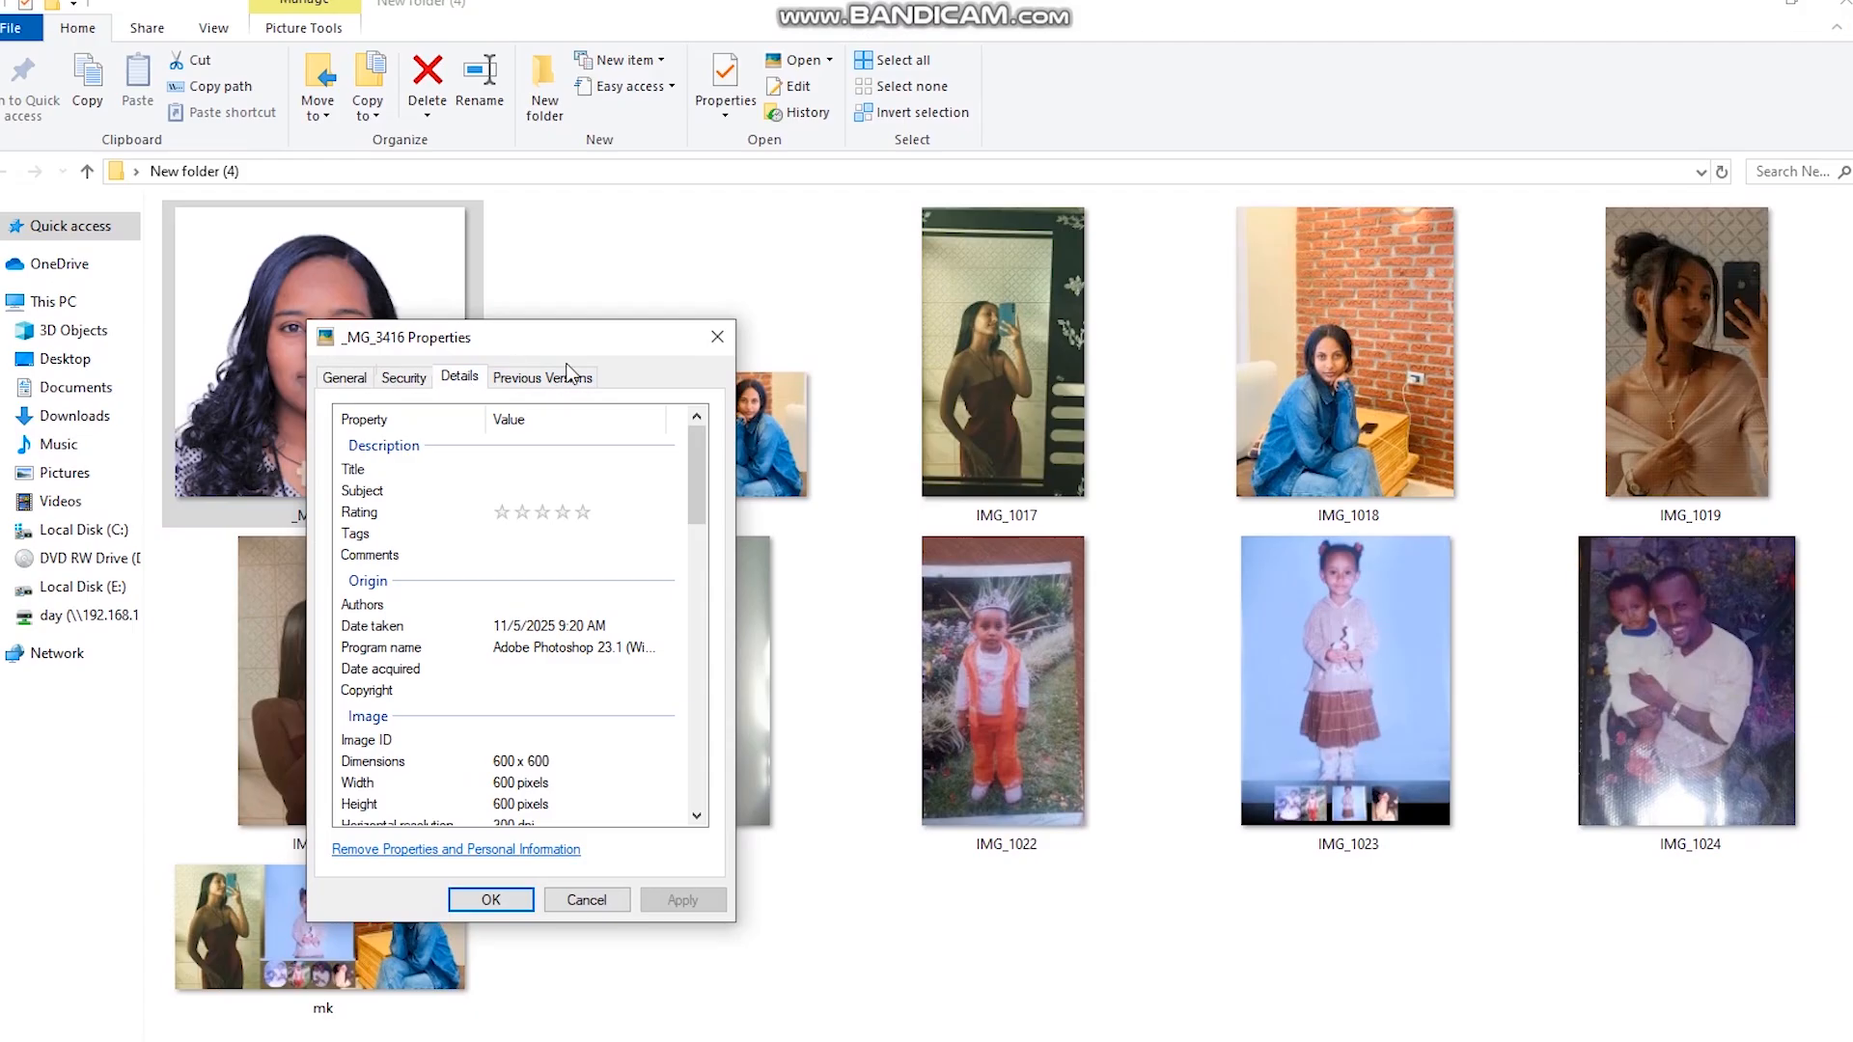
{"action": "left_click_drag", "start_coordinate": [698, 485], "coordinate": [693, 532]}
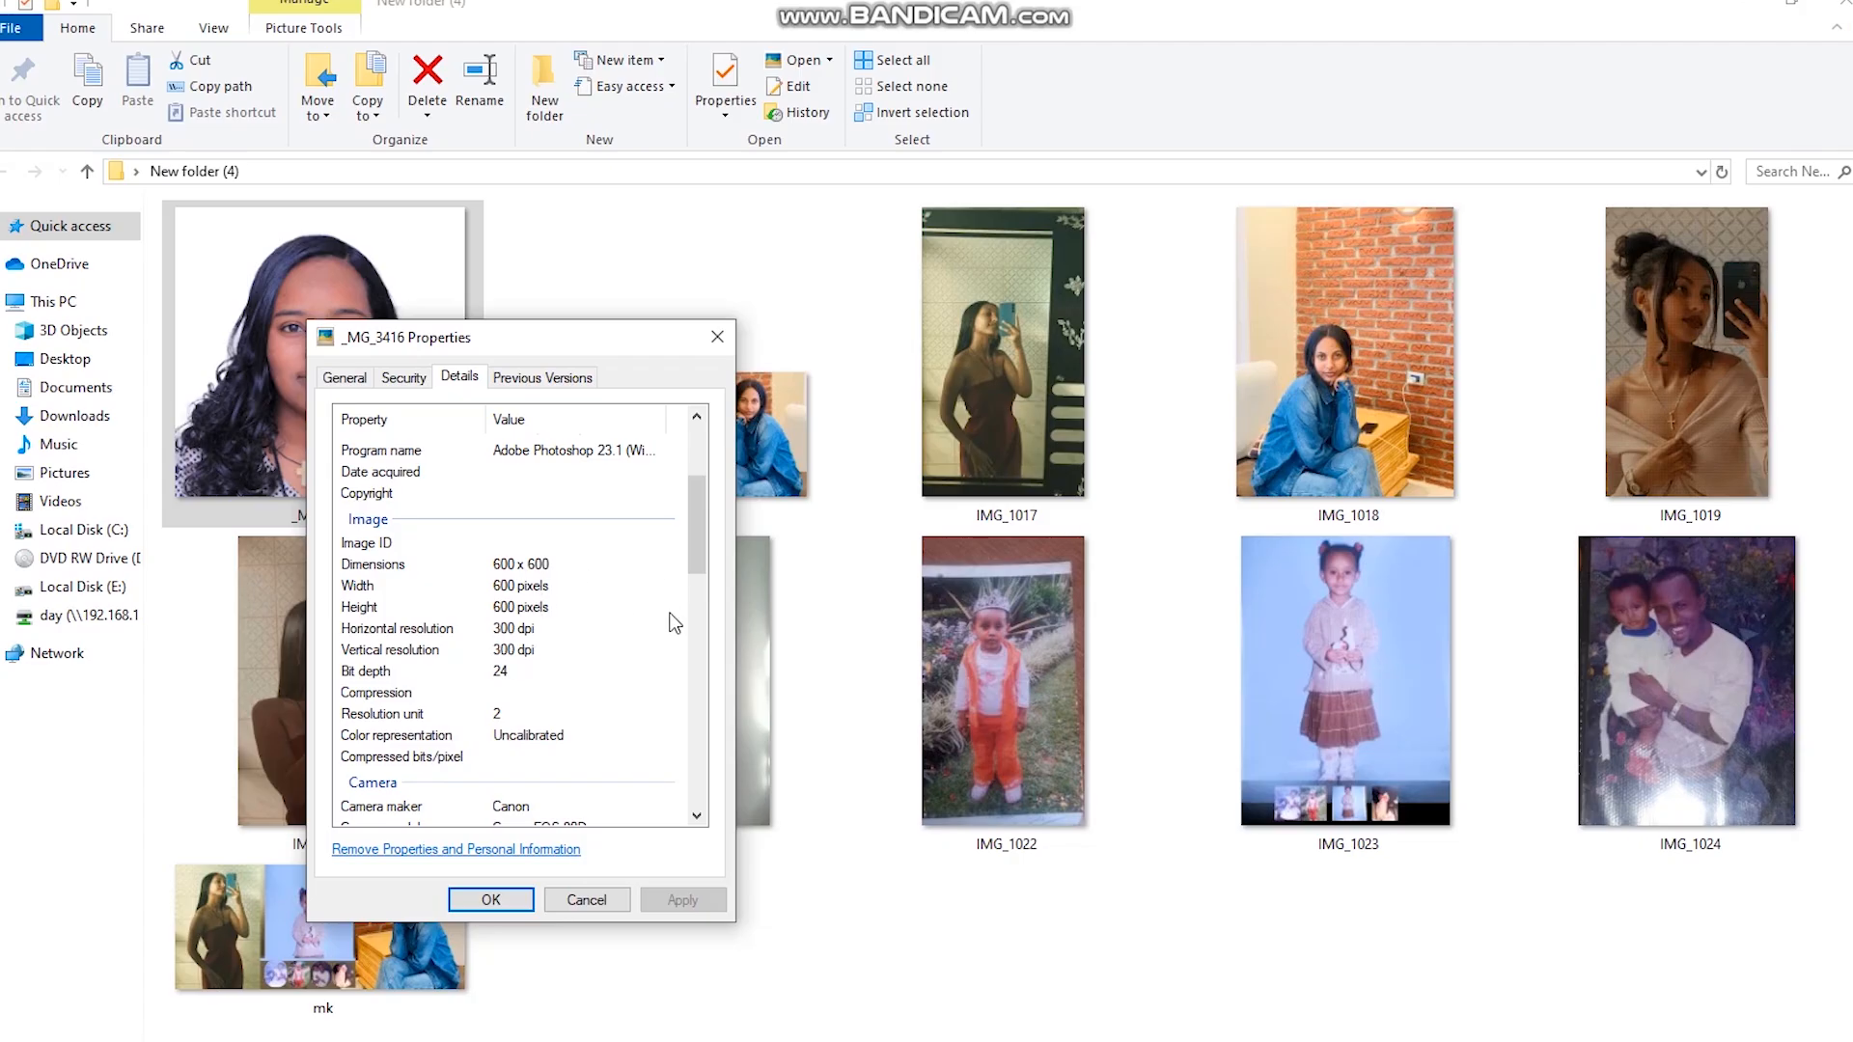
{"action": "left_click", "coordinate": [717, 337]}
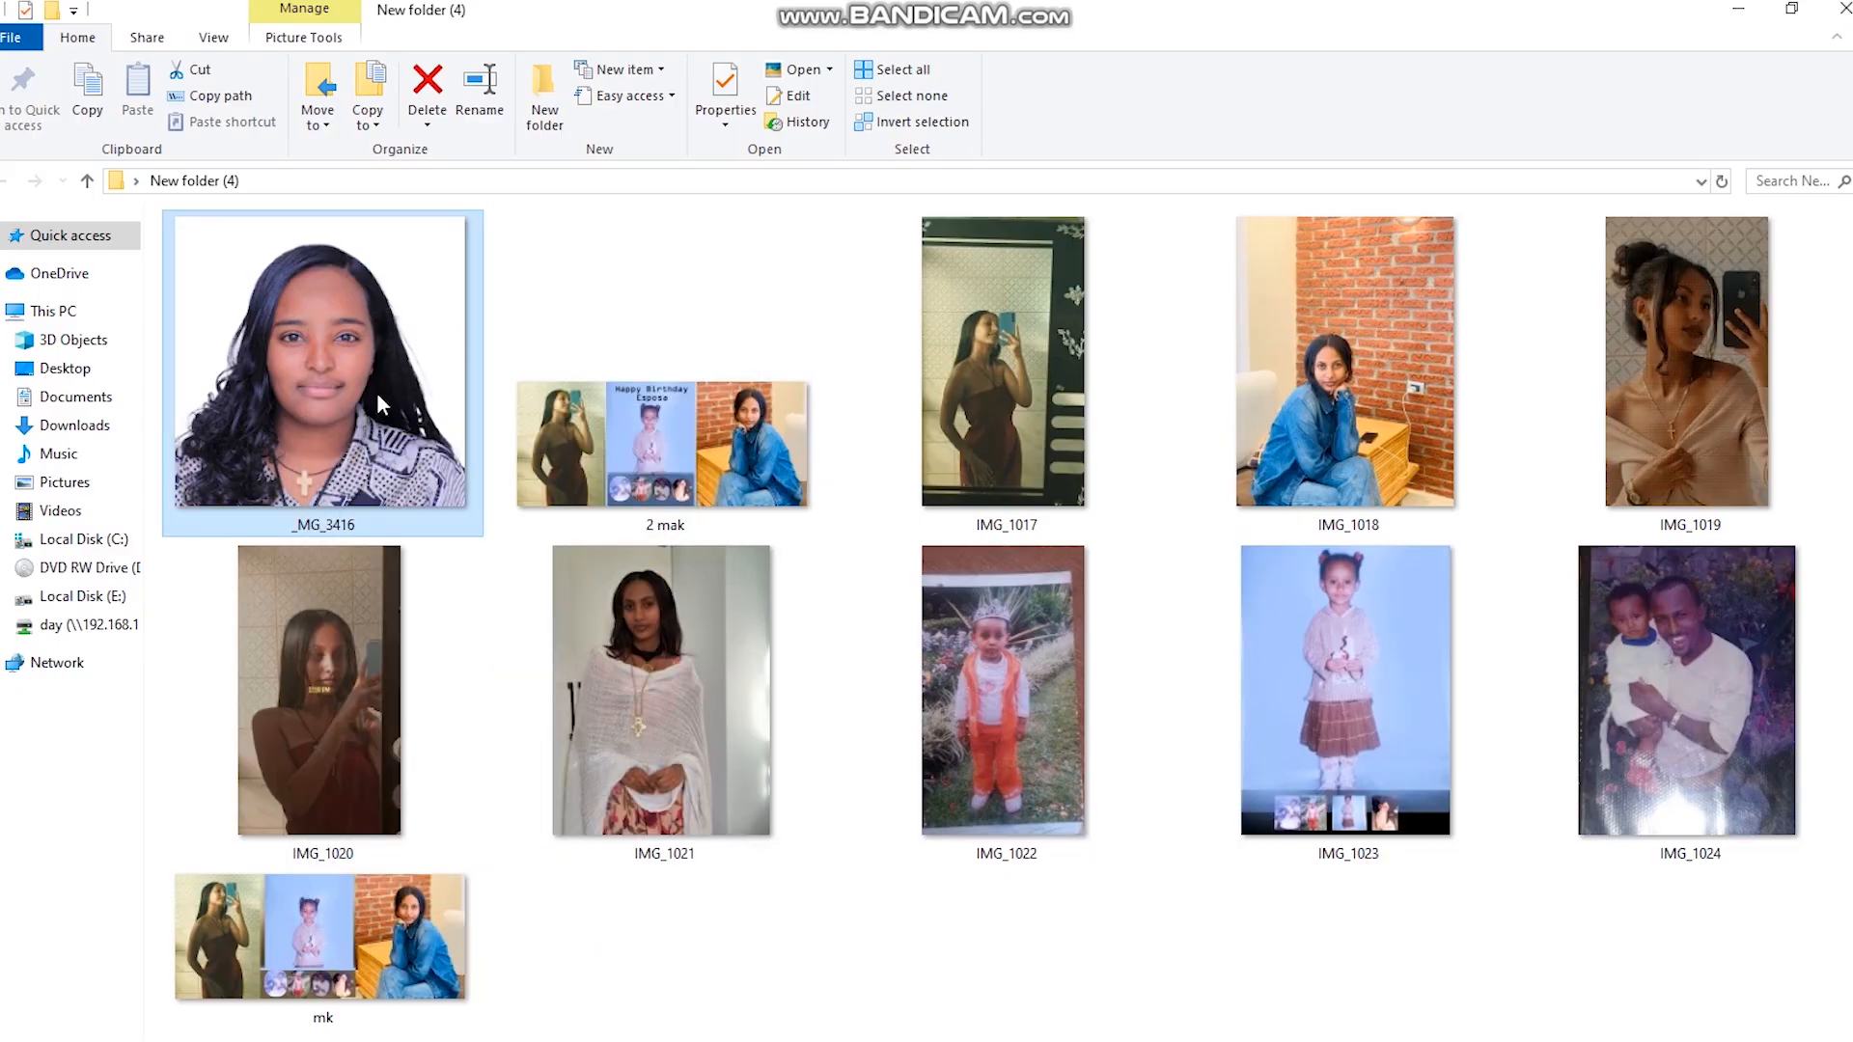
Reopen the _MG_3416 image from the folder in Photoshop and set the Crop tool's resolution to 300 px/cm
{"action": "left_click_drag", "start_coordinate": [842, 1041], "coordinate": [835, 9]}
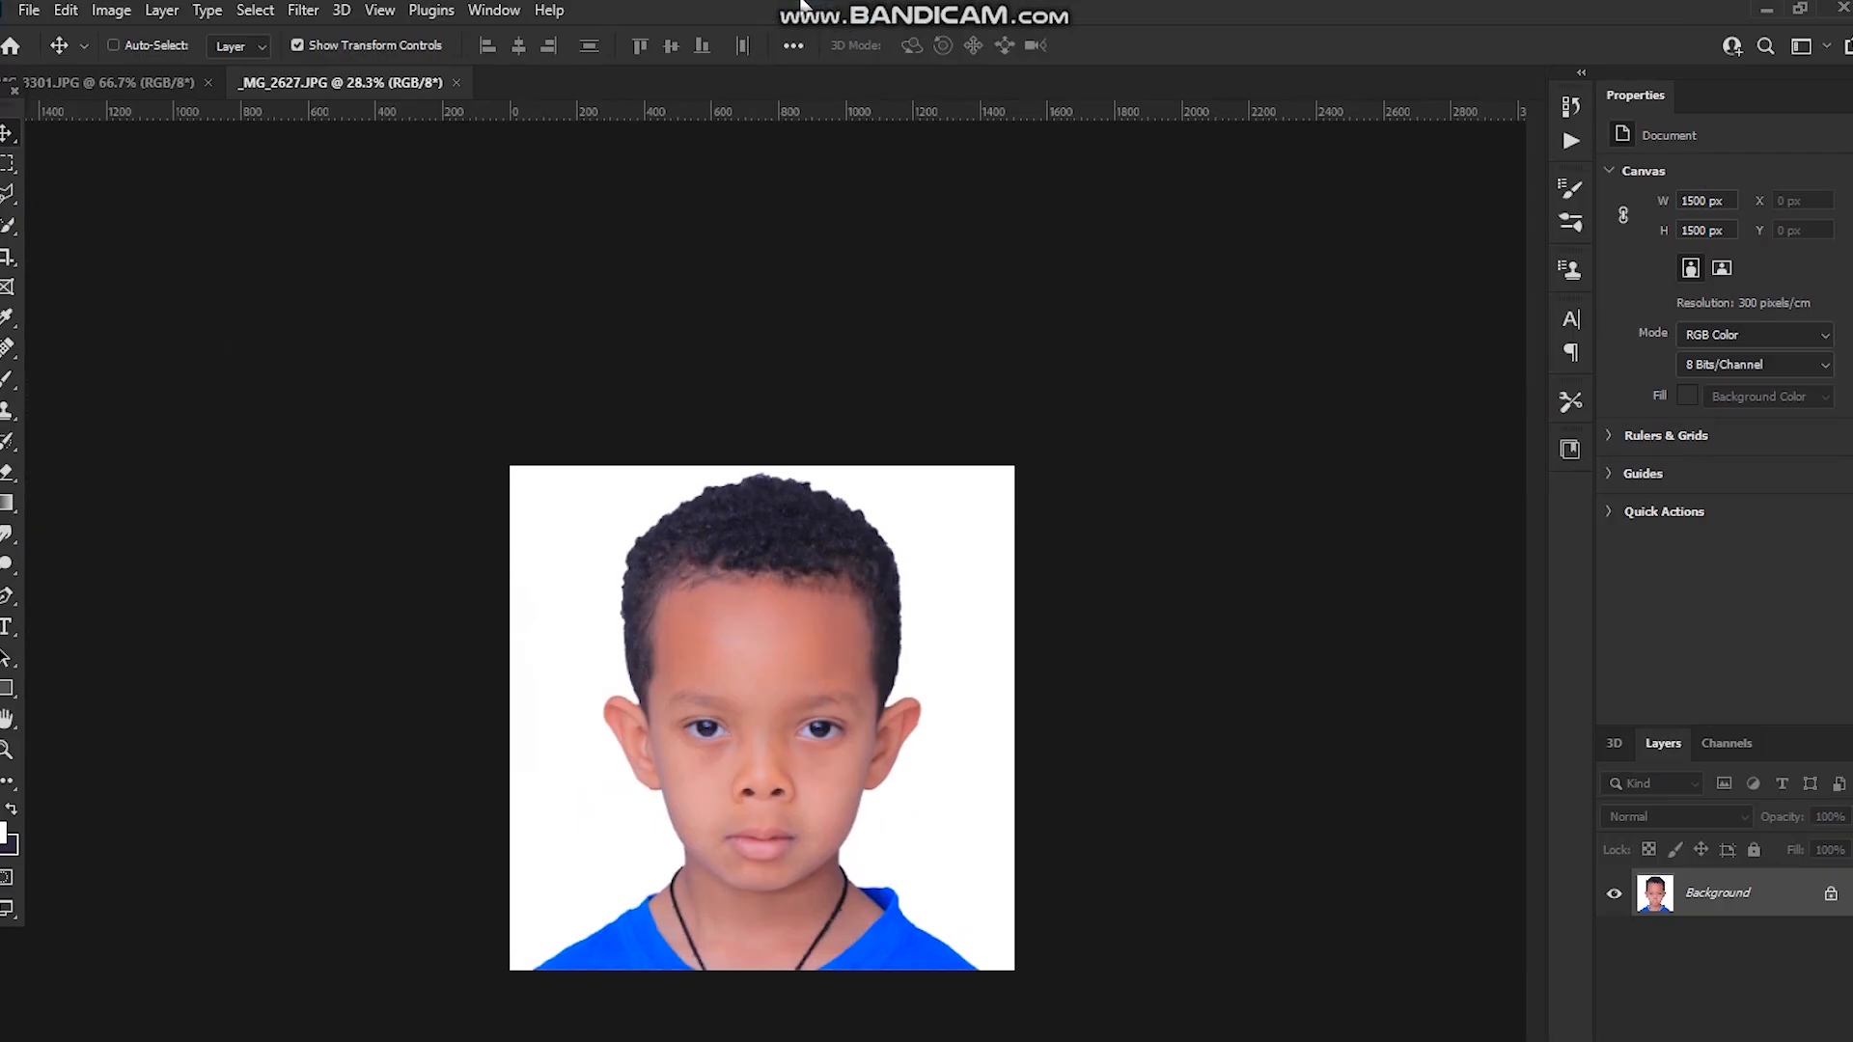
{"action": "left_click", "coordinate": [8, 257]}
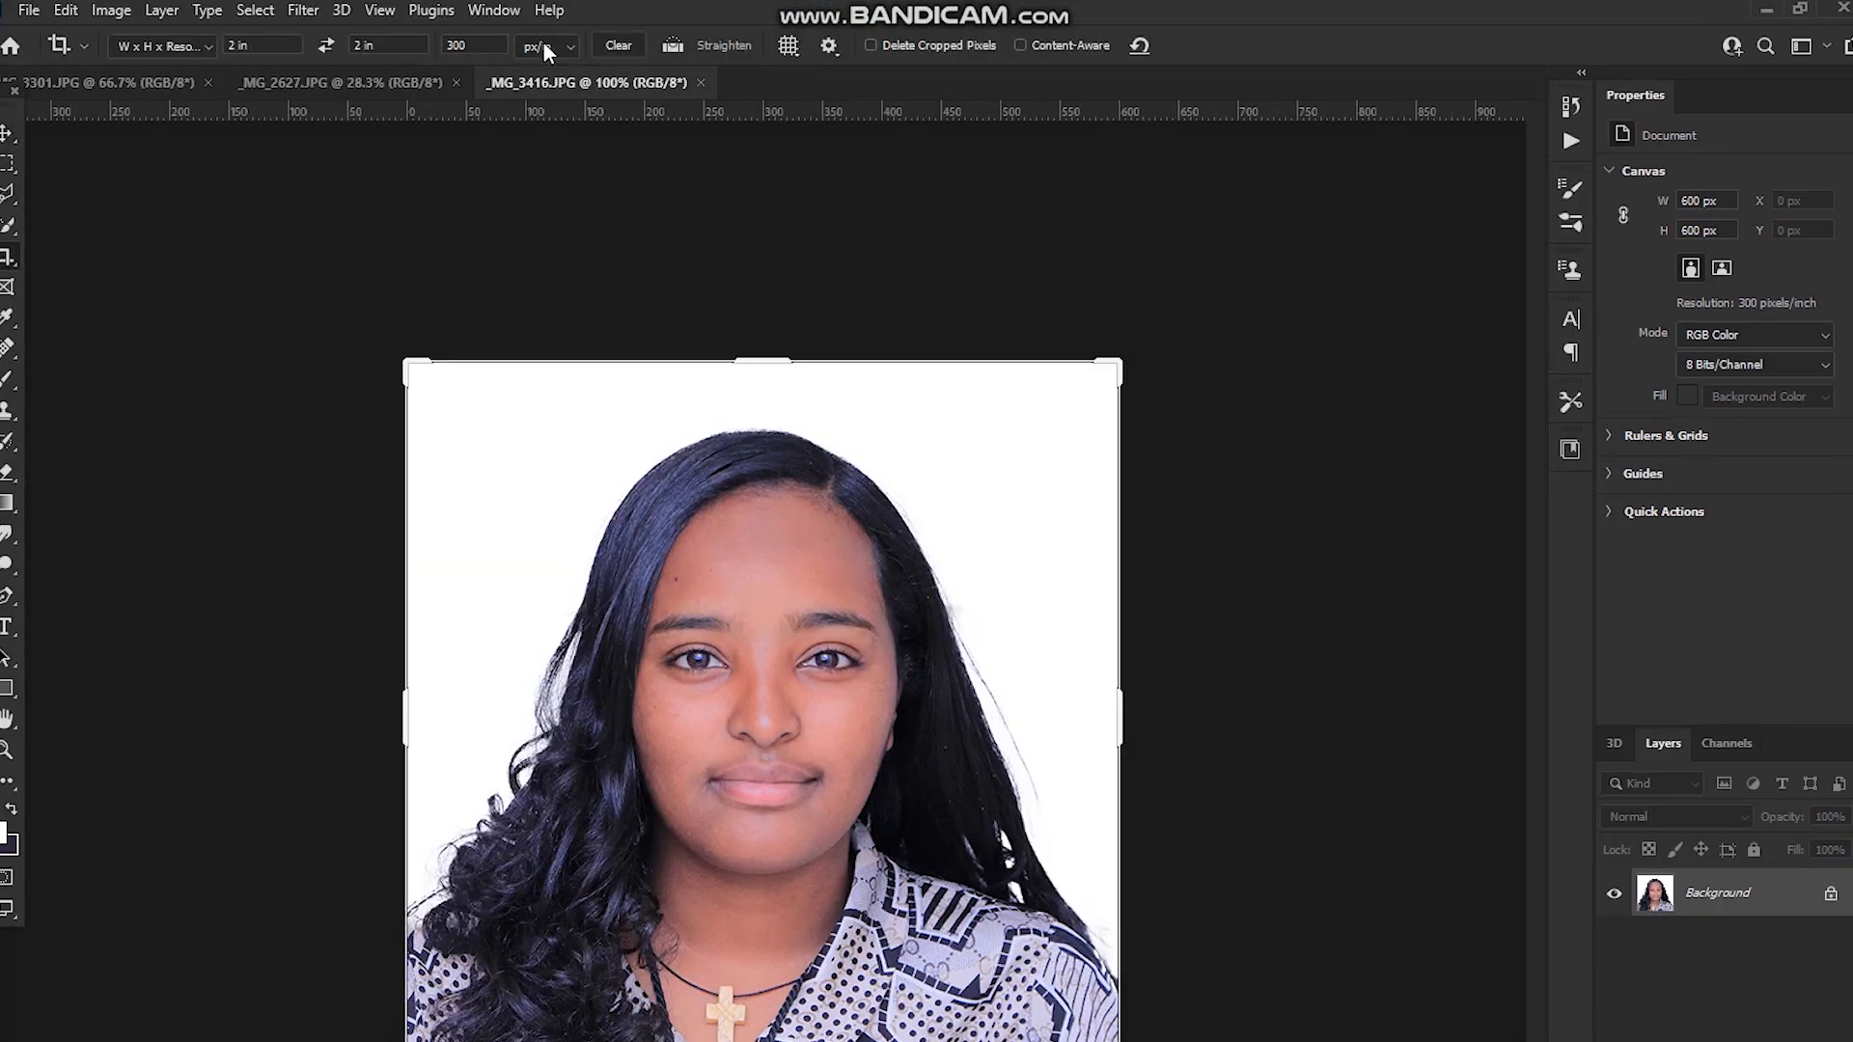
{"action": "left_click", "coordinate": [552, 85]}
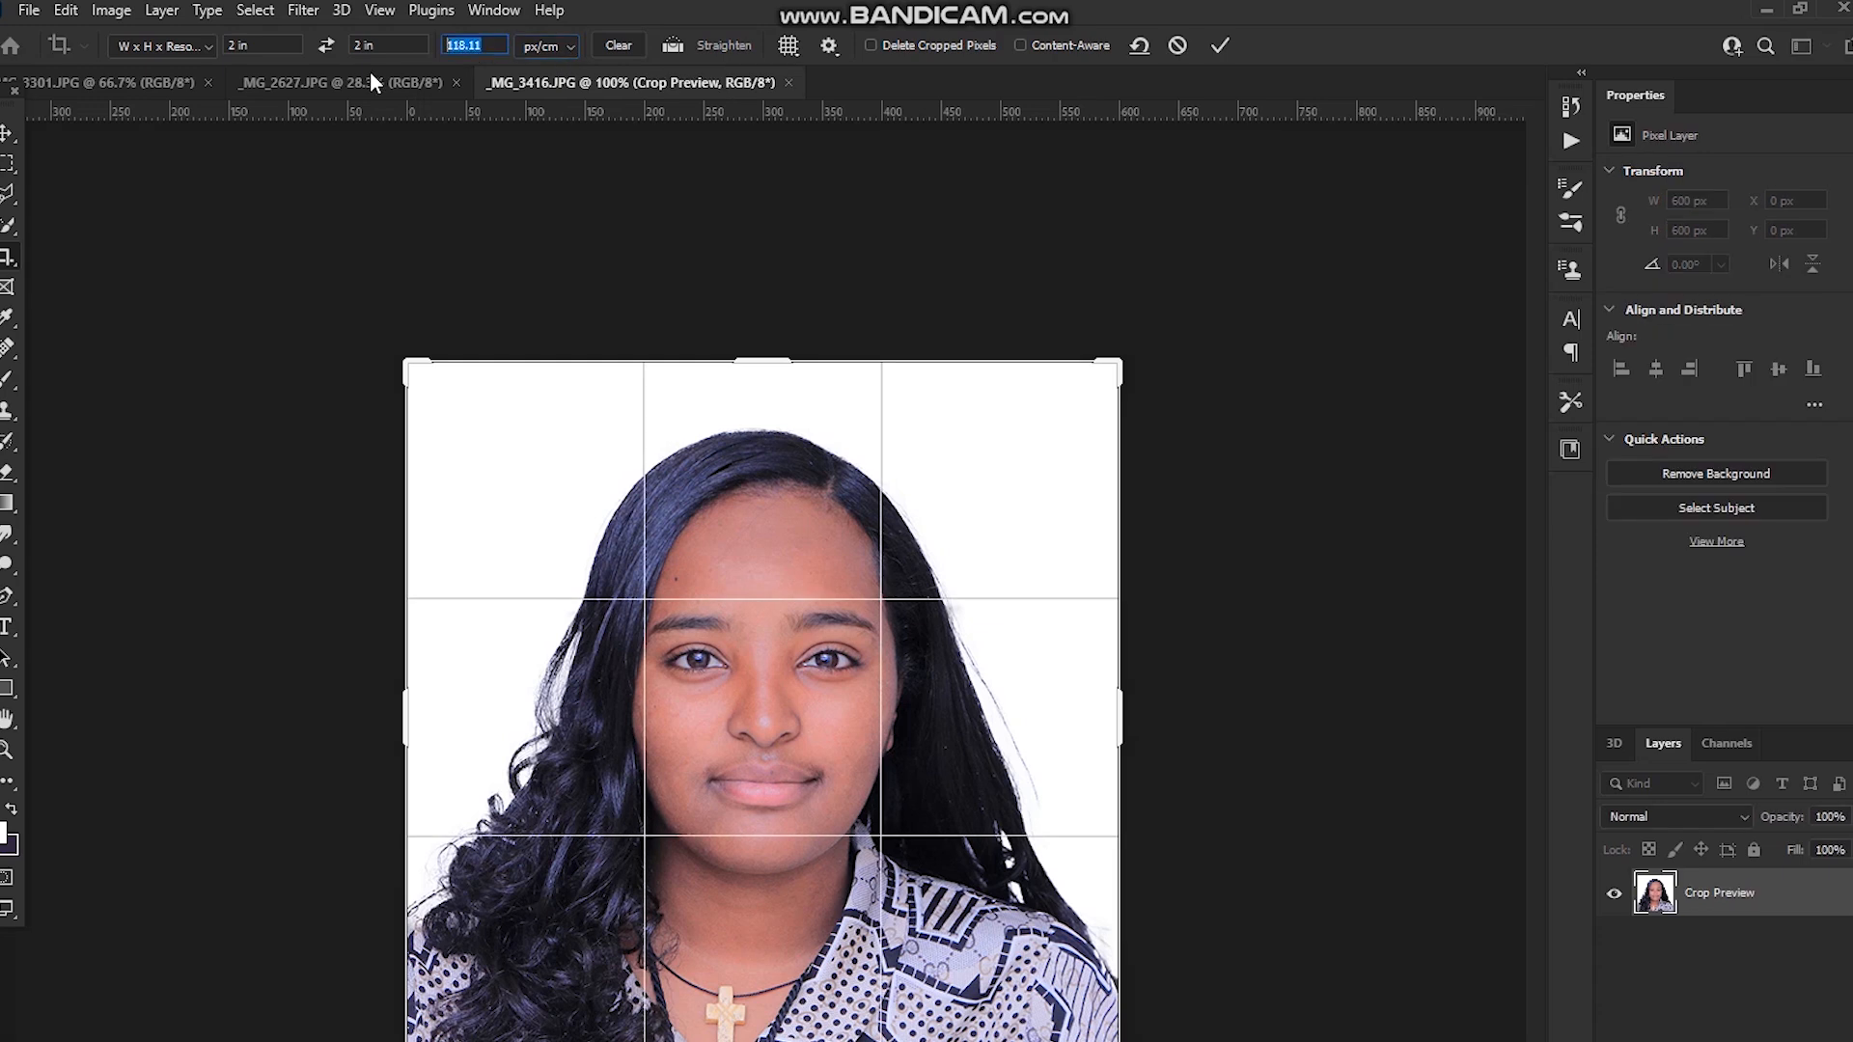
{"action": "type", "text": "300"}
Set the crop width and height to 5 cm each and apply the crop to the whole portrait
{"action": "left_click", "coordinate": [389, 45]}
{"action": "type", "text": "5cm"}
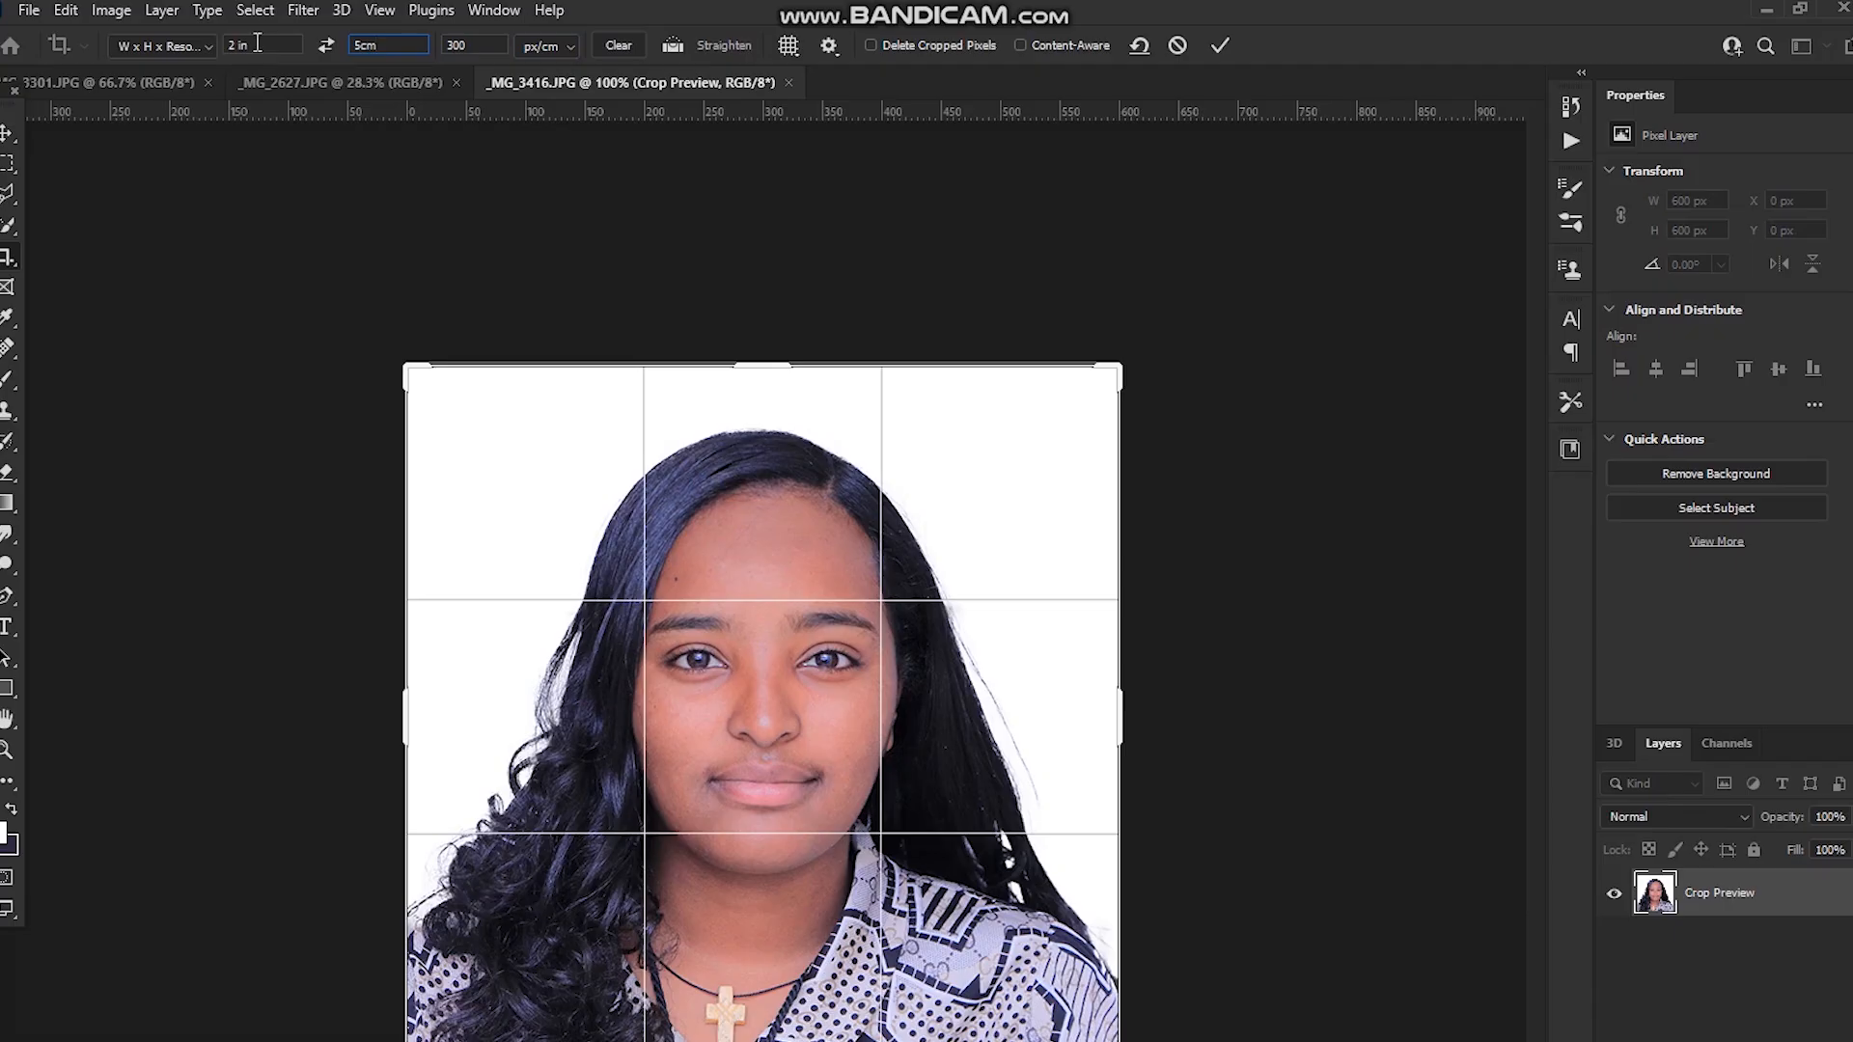
{"action": "left_click", "coordinate": [257, 43]}
{"action": "type", "text": "5 cm"}
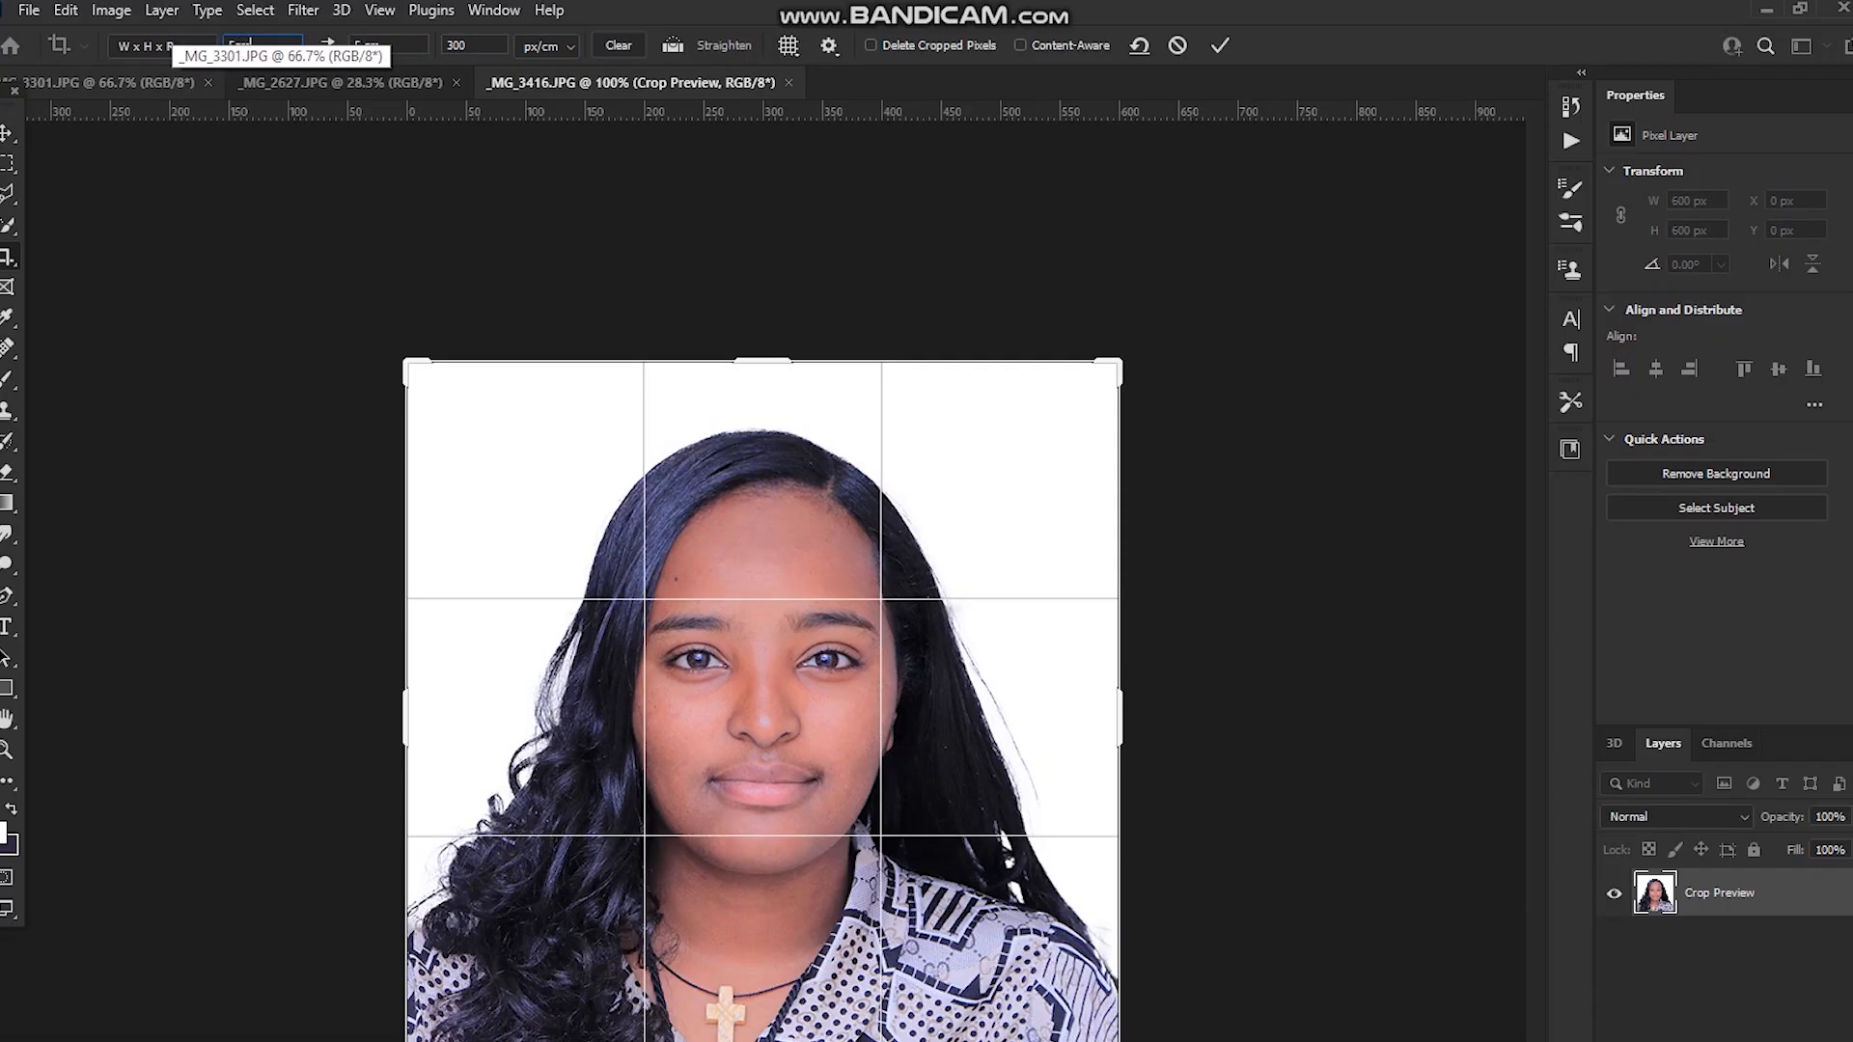
{"action": "key", "text": "Return"}
{"action": "scroll", "coordinate": [797, 724], "scroll_direction": "down", "scroll_amount": 6}
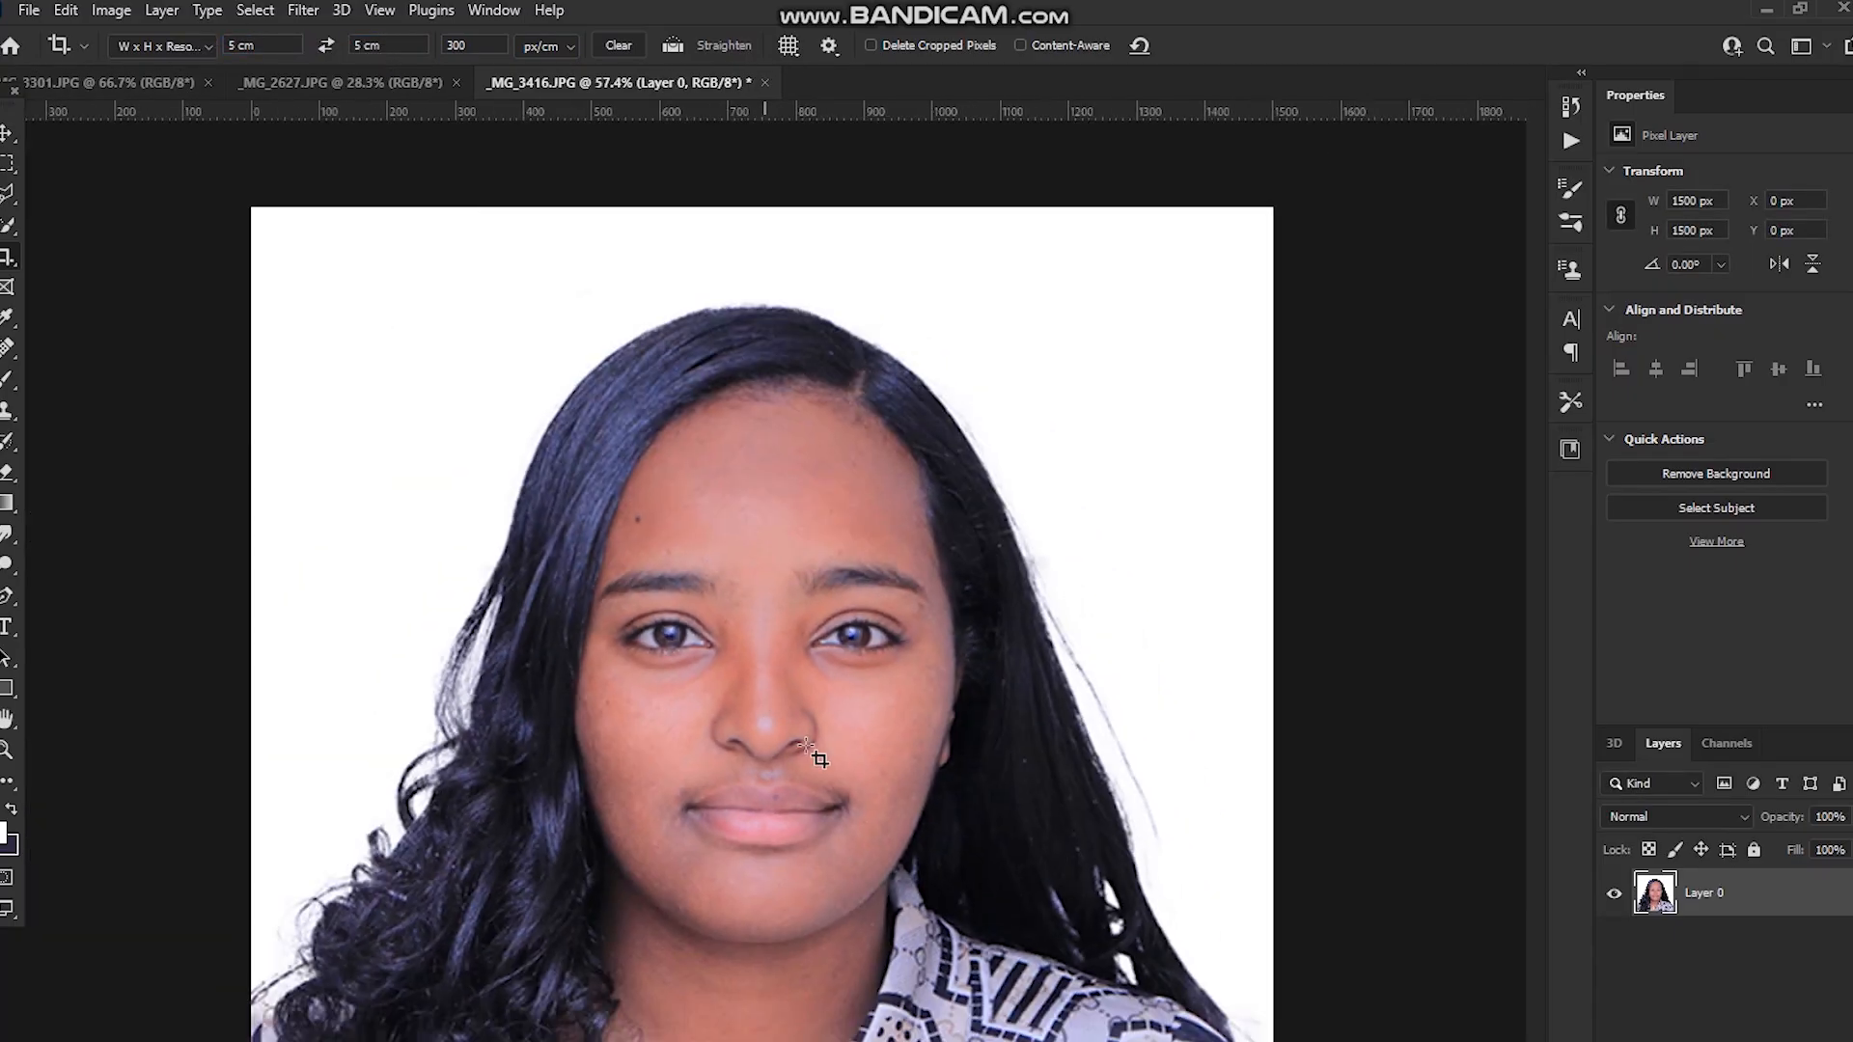
{"action": "left_click", "coordinate": [797, 721]}
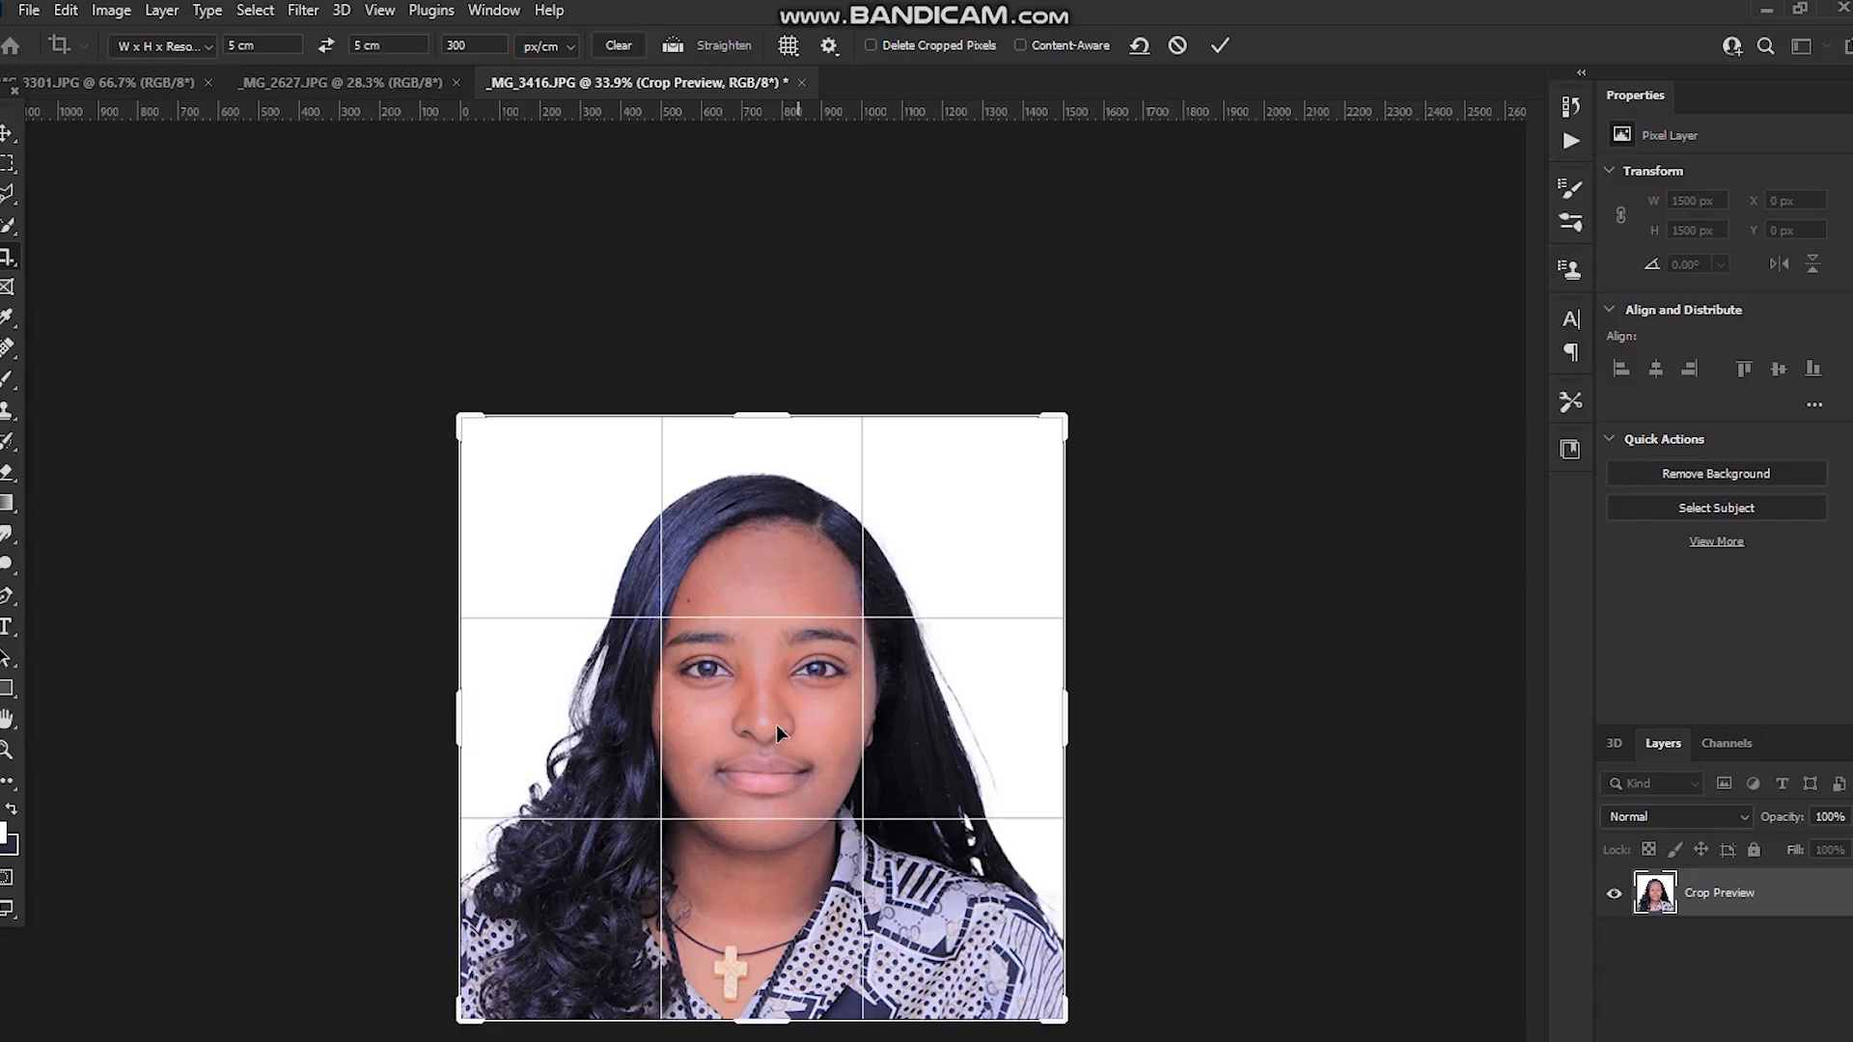
{"action": "key", "text": "Return"}
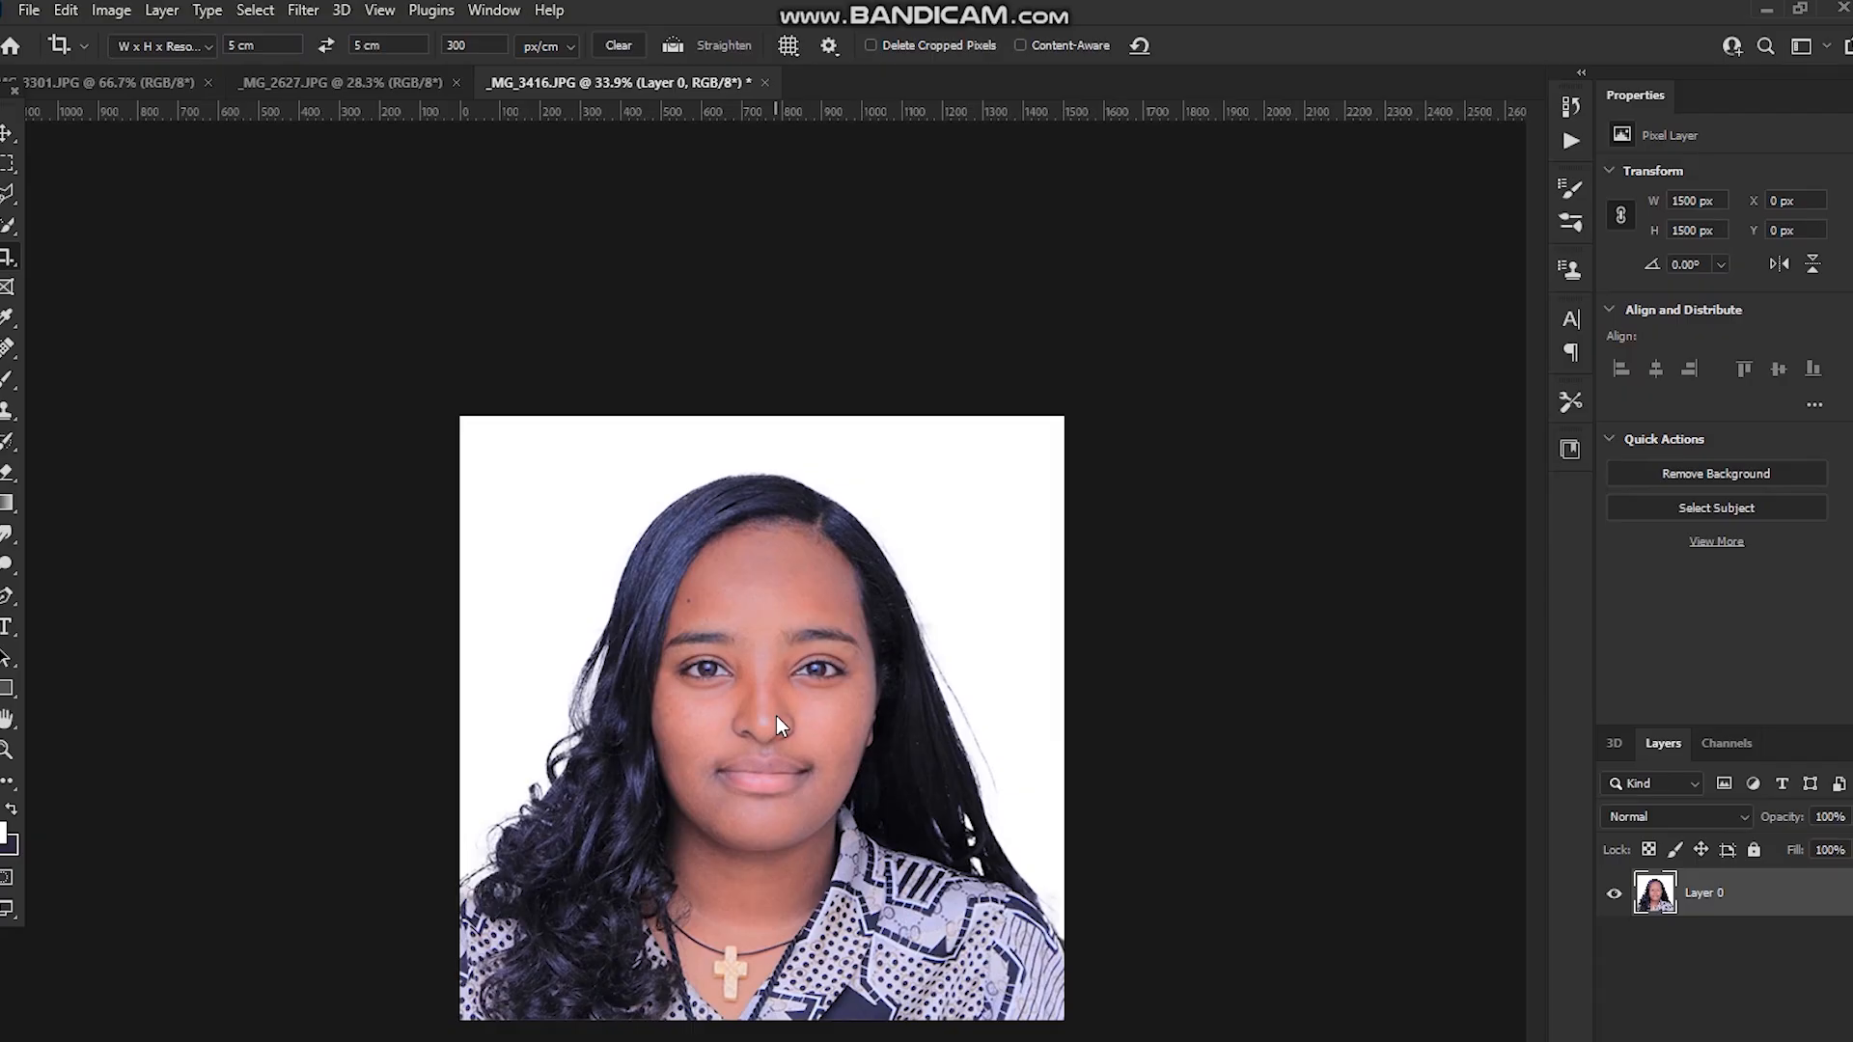
Save the resized portrait as a new JPEG named jj at quality 12 (Maximum) with Progressive format
{"action": "key", "text": "ctrl+0"}
{"action": "left_click", "coordinate": [25, 11]}
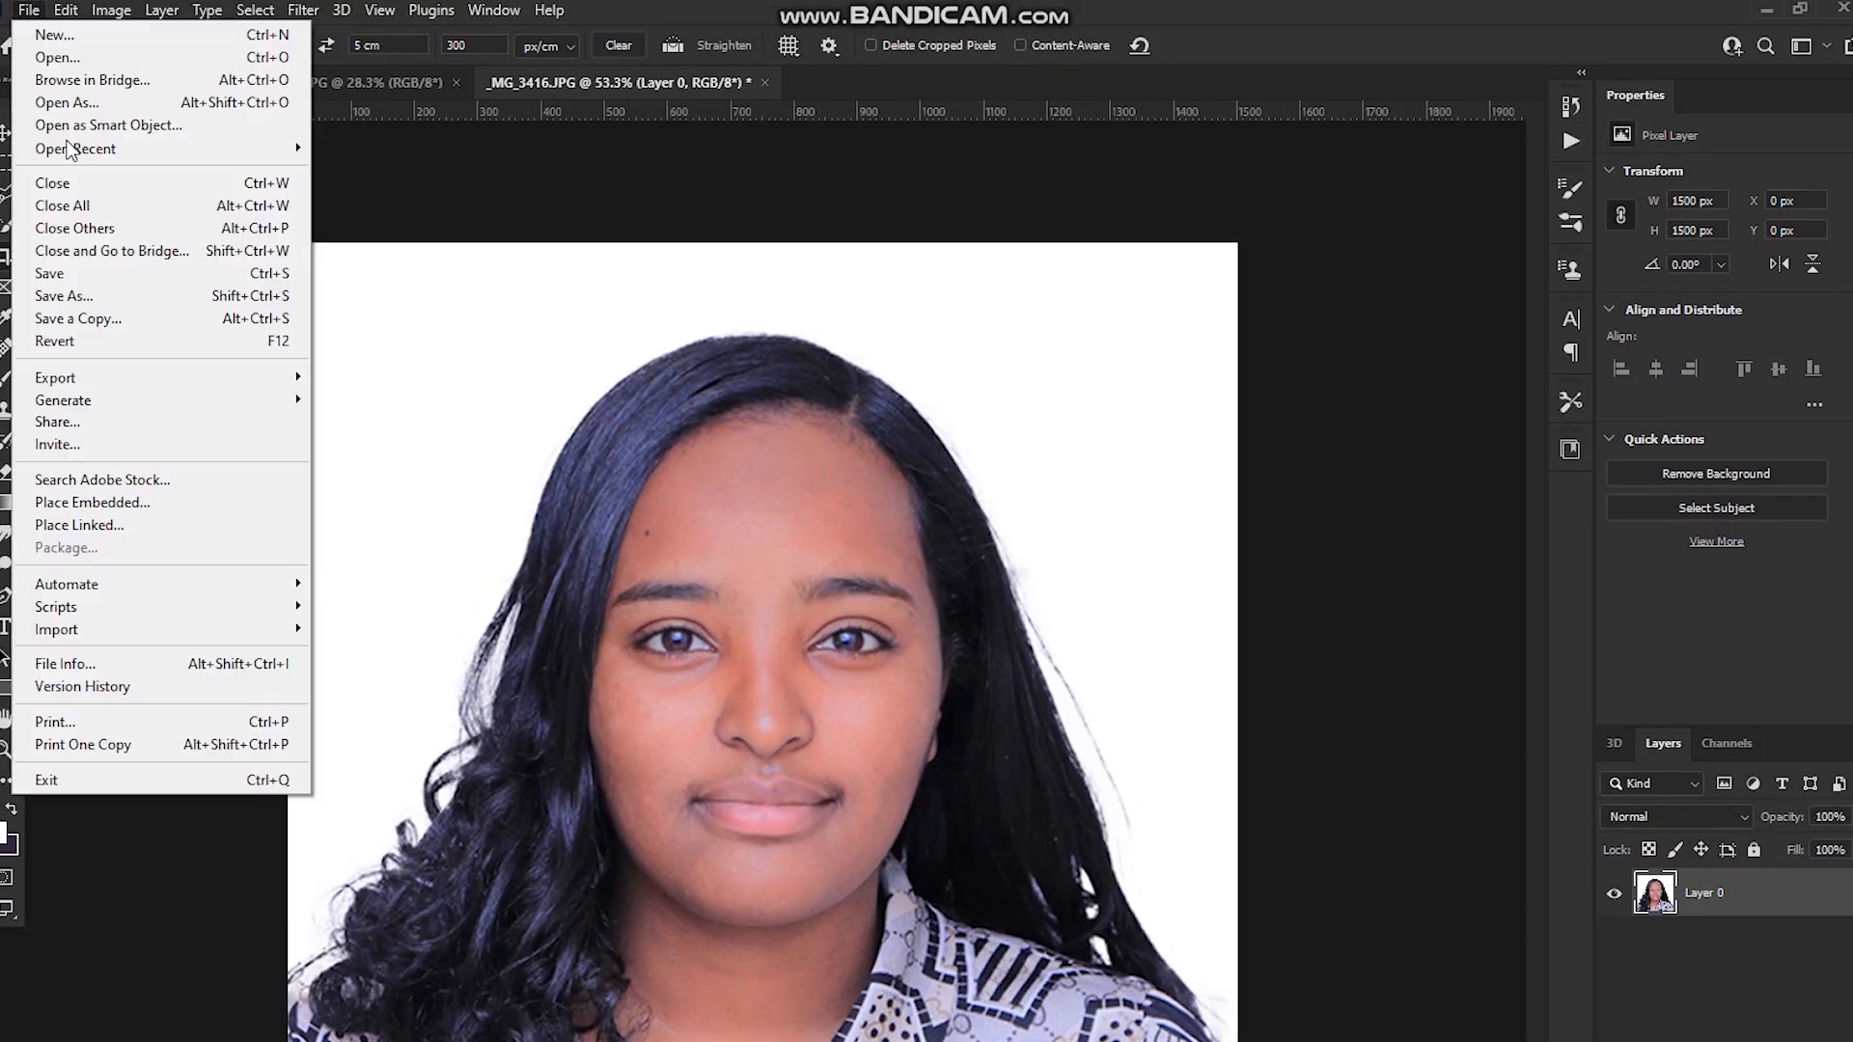
{"action": "left_click", "coordinate": [98, 298]}
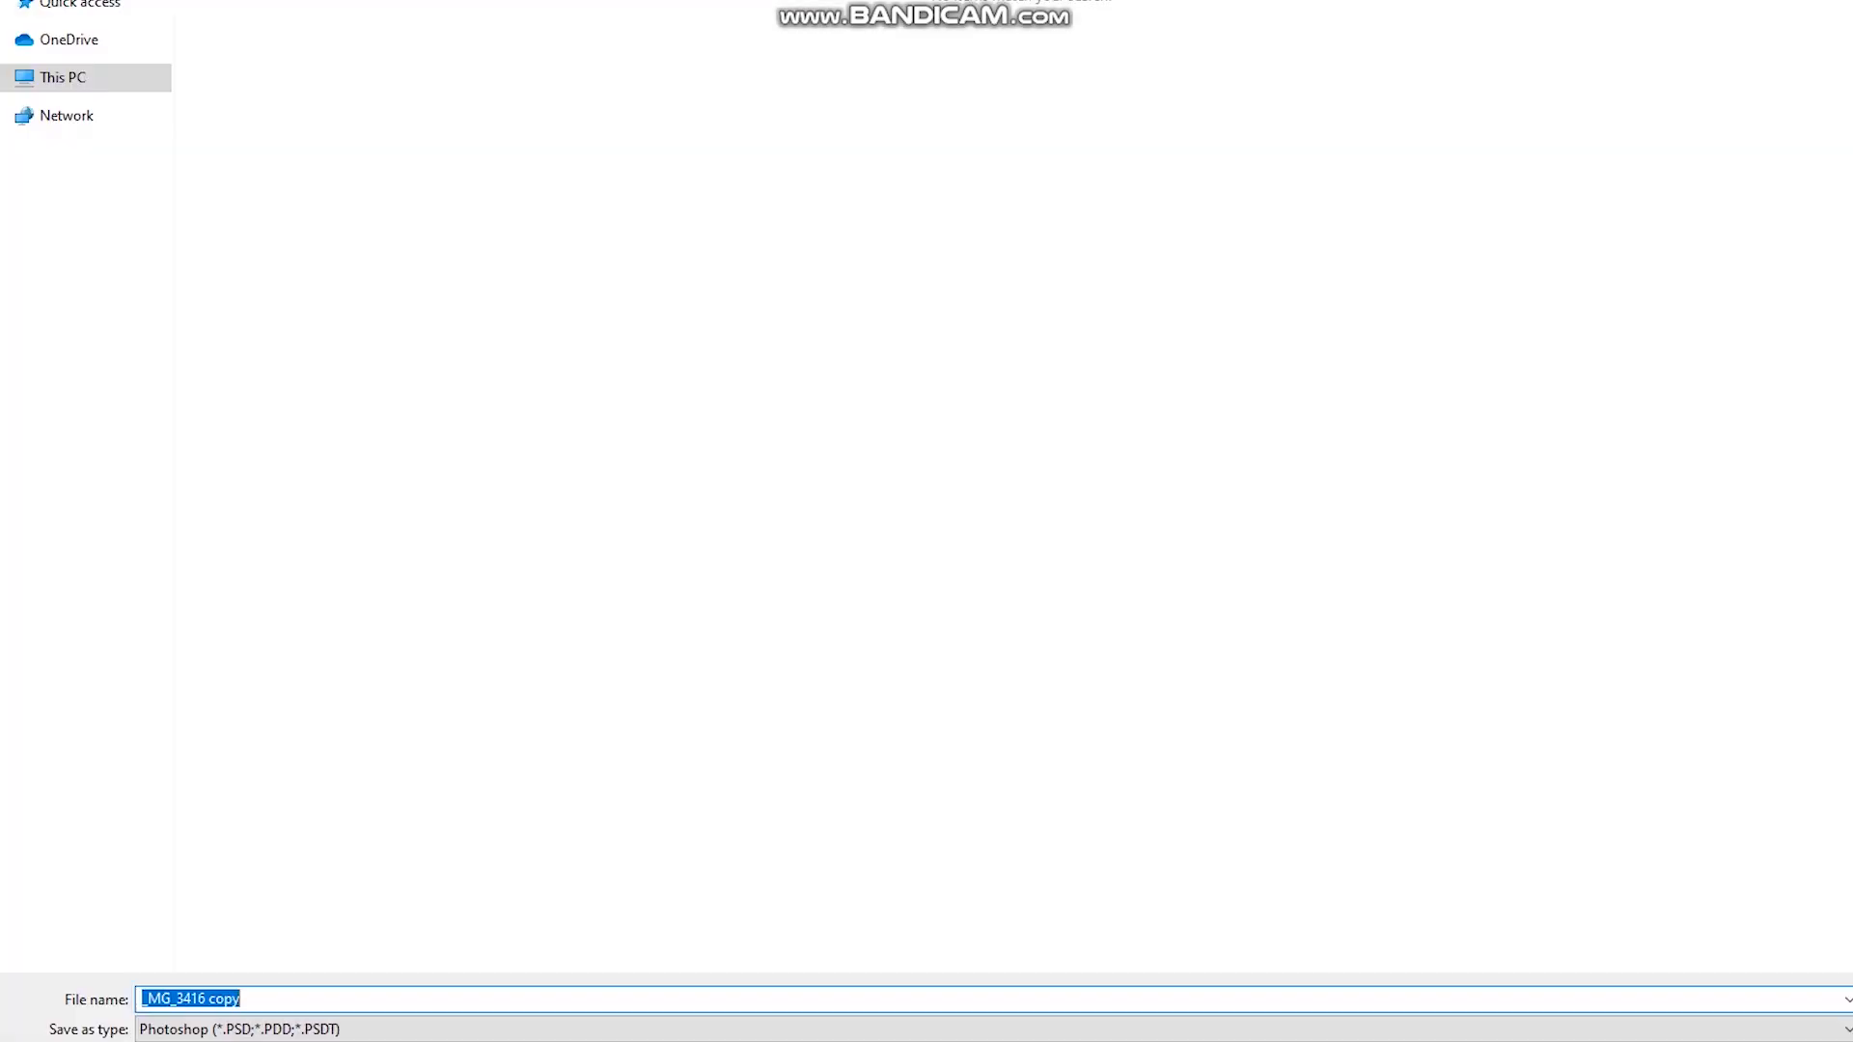
{"action": "left_click", "coordinate": [289, 1029]}
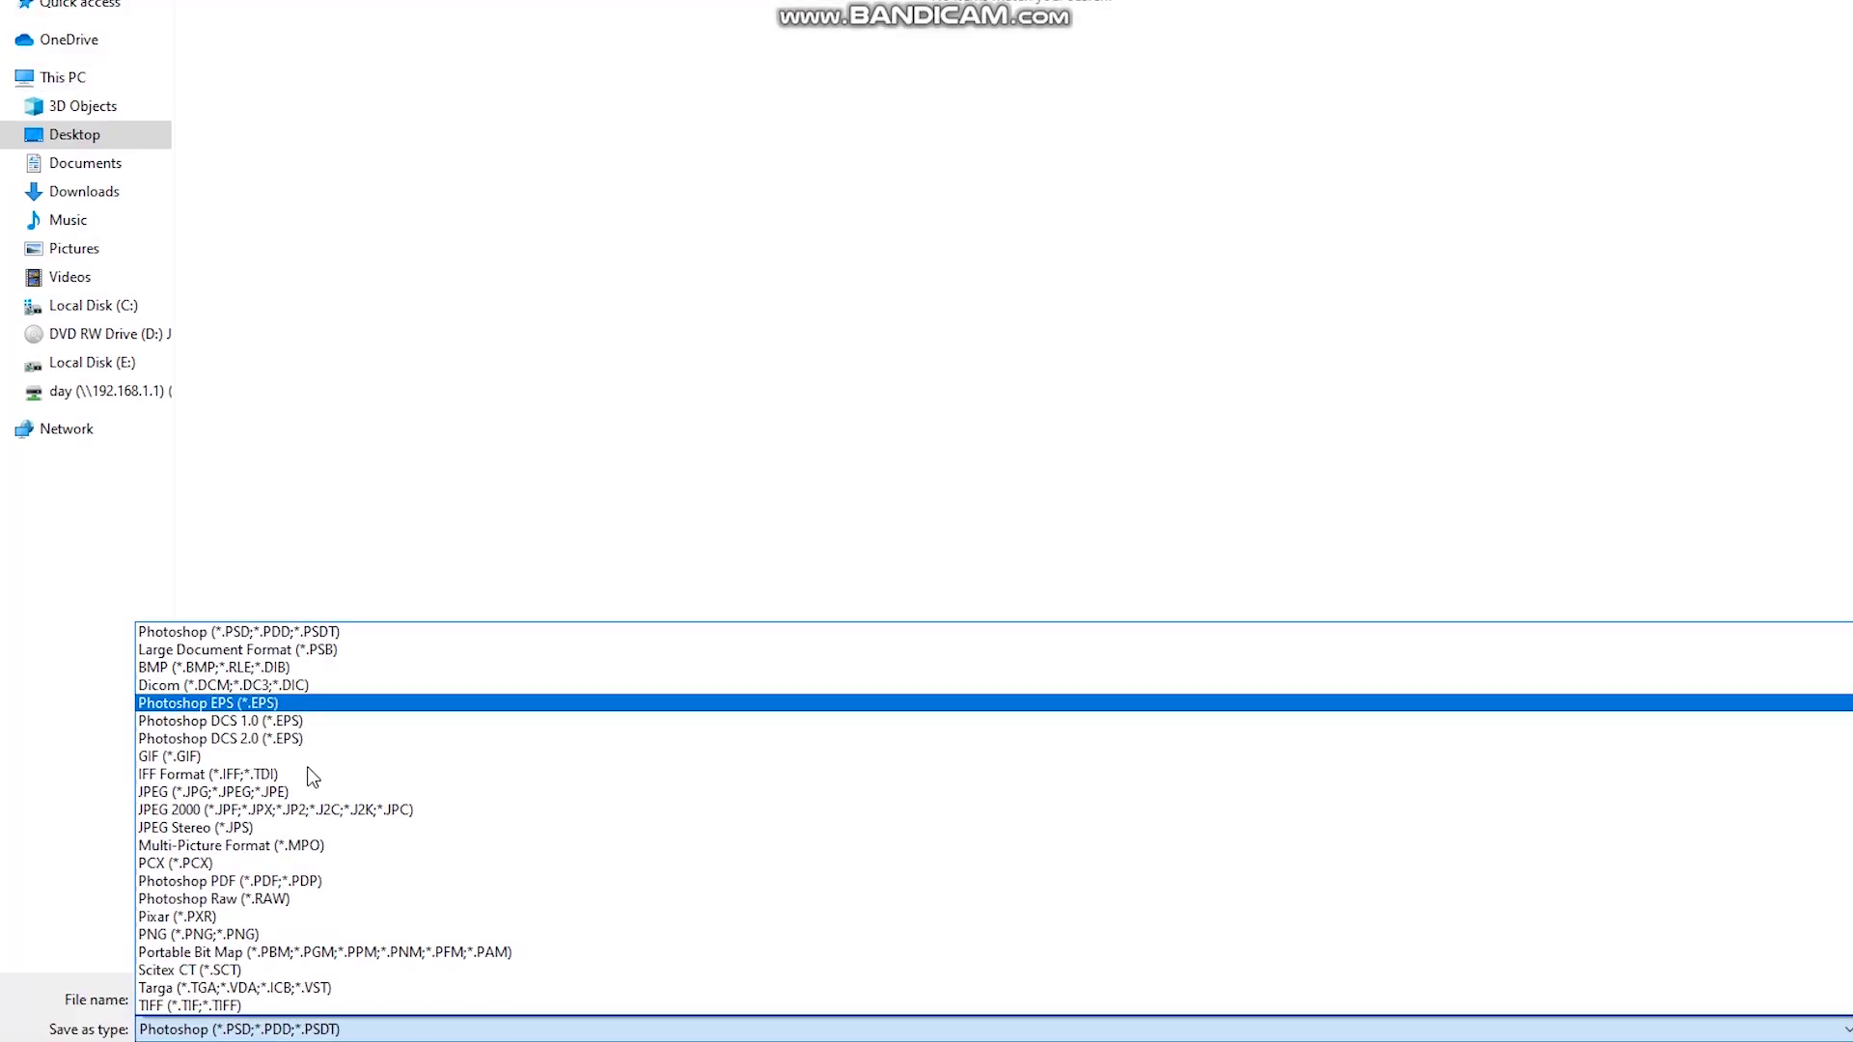
{"action": "left_click", "coordinate": [278, 784]}
{"action": "left_click", "coordinate": [287, 994]}
{"action": "type", "text": "jj"}
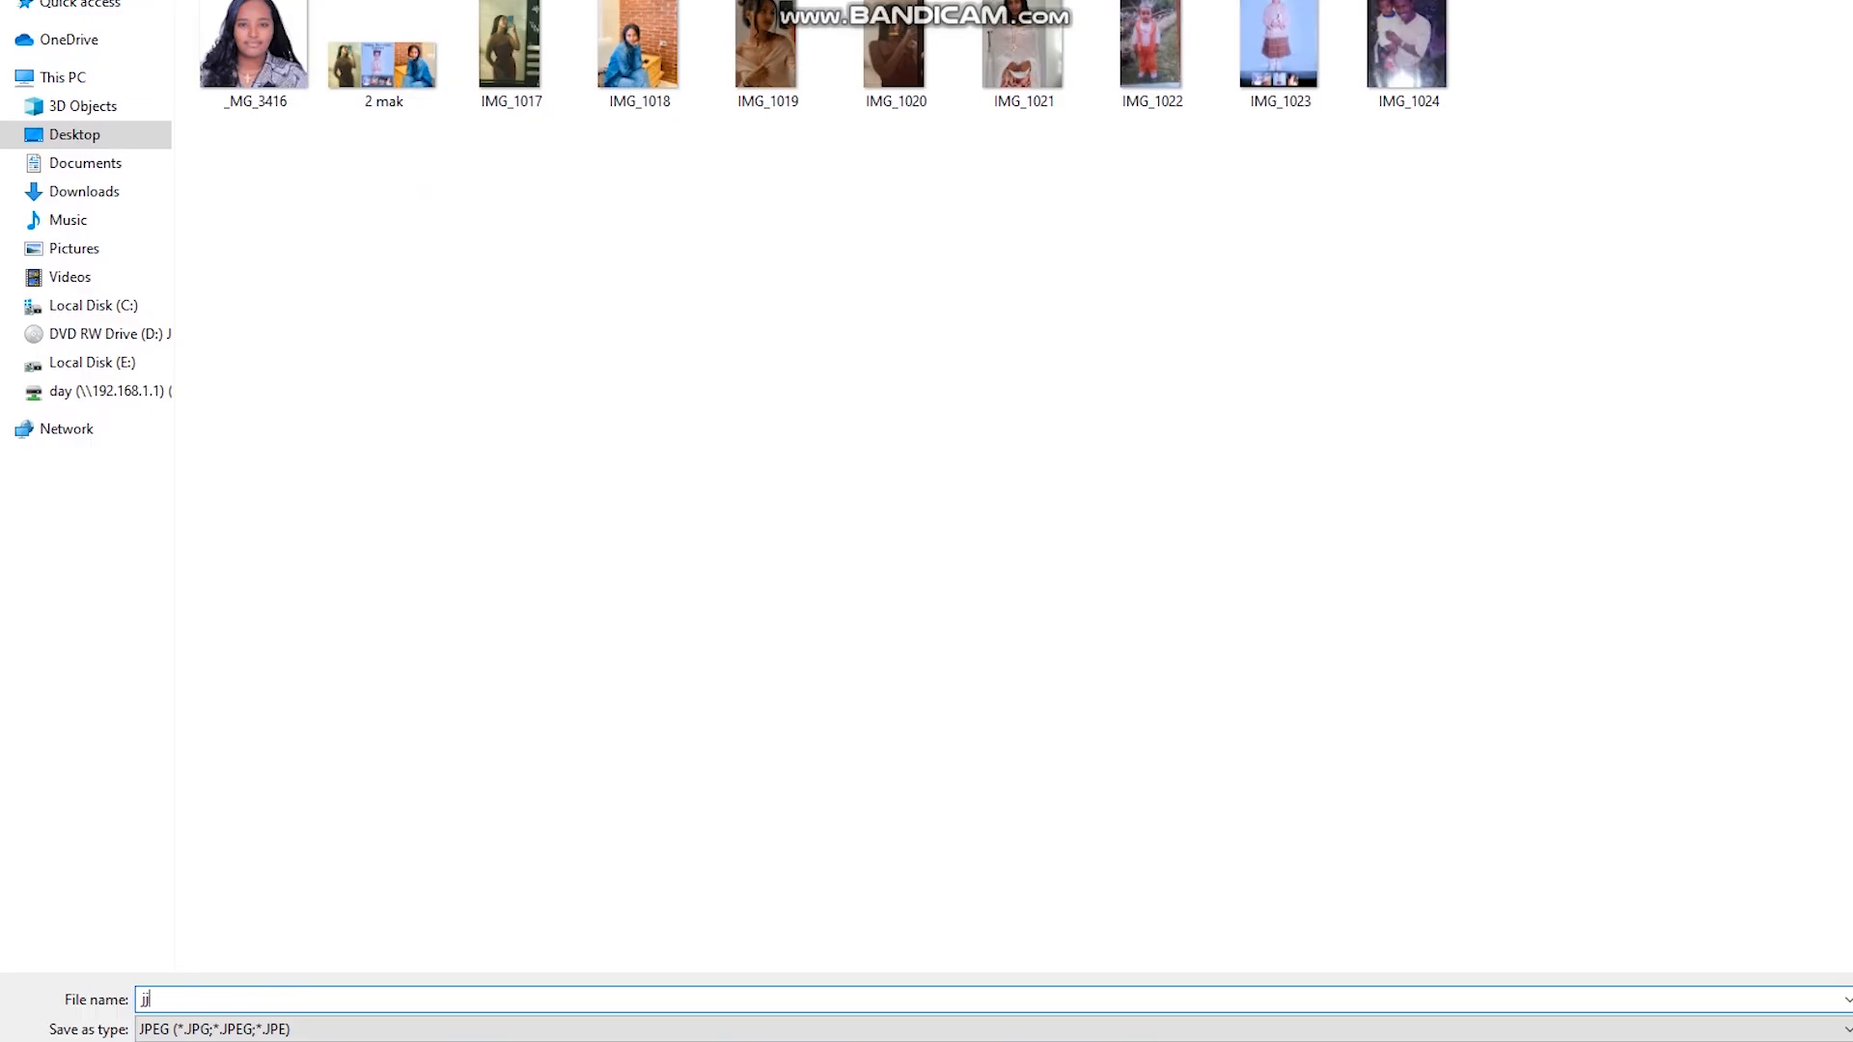
{"action": "key", "text": "Return"}
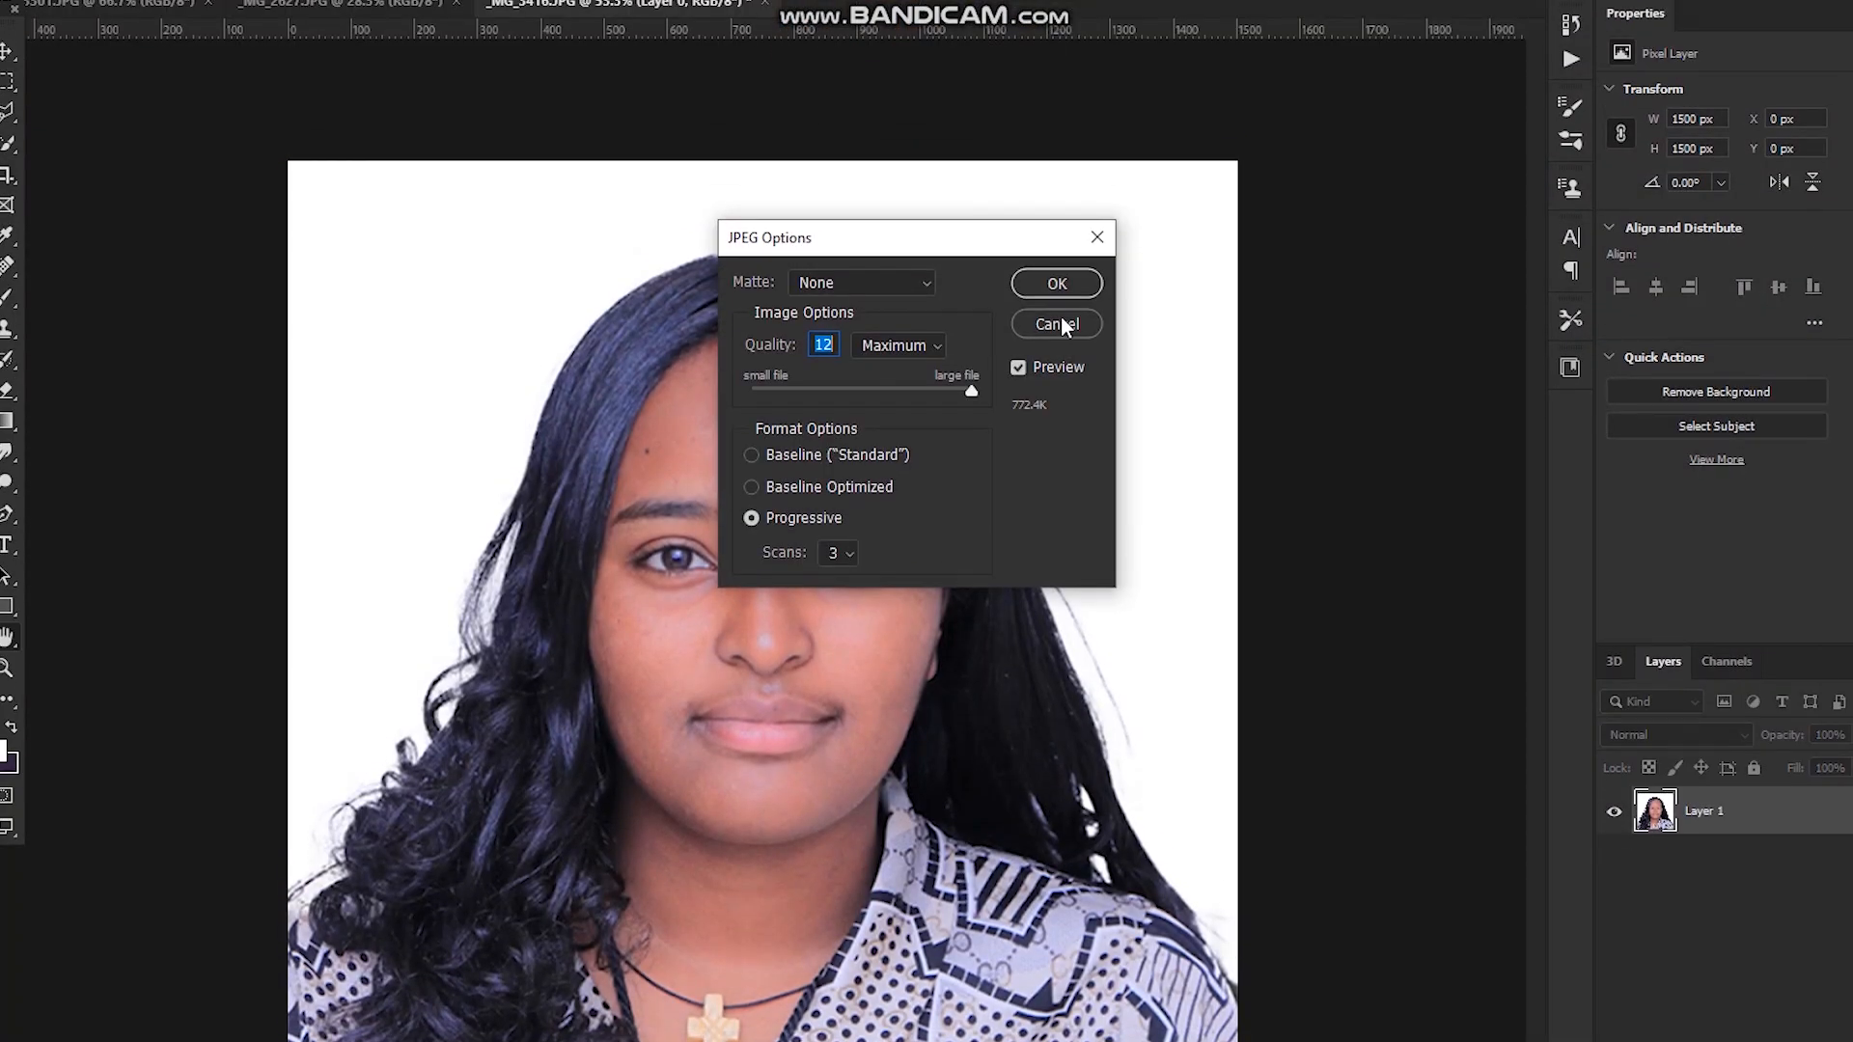
{"action": "left_click", "coordinate": [1058, 282]}
Switch to File Explorer and examine the saved jj file's pixel dimensions and resolution in its properties
{"action": "left_click", "coordinate": [1766, 9]}
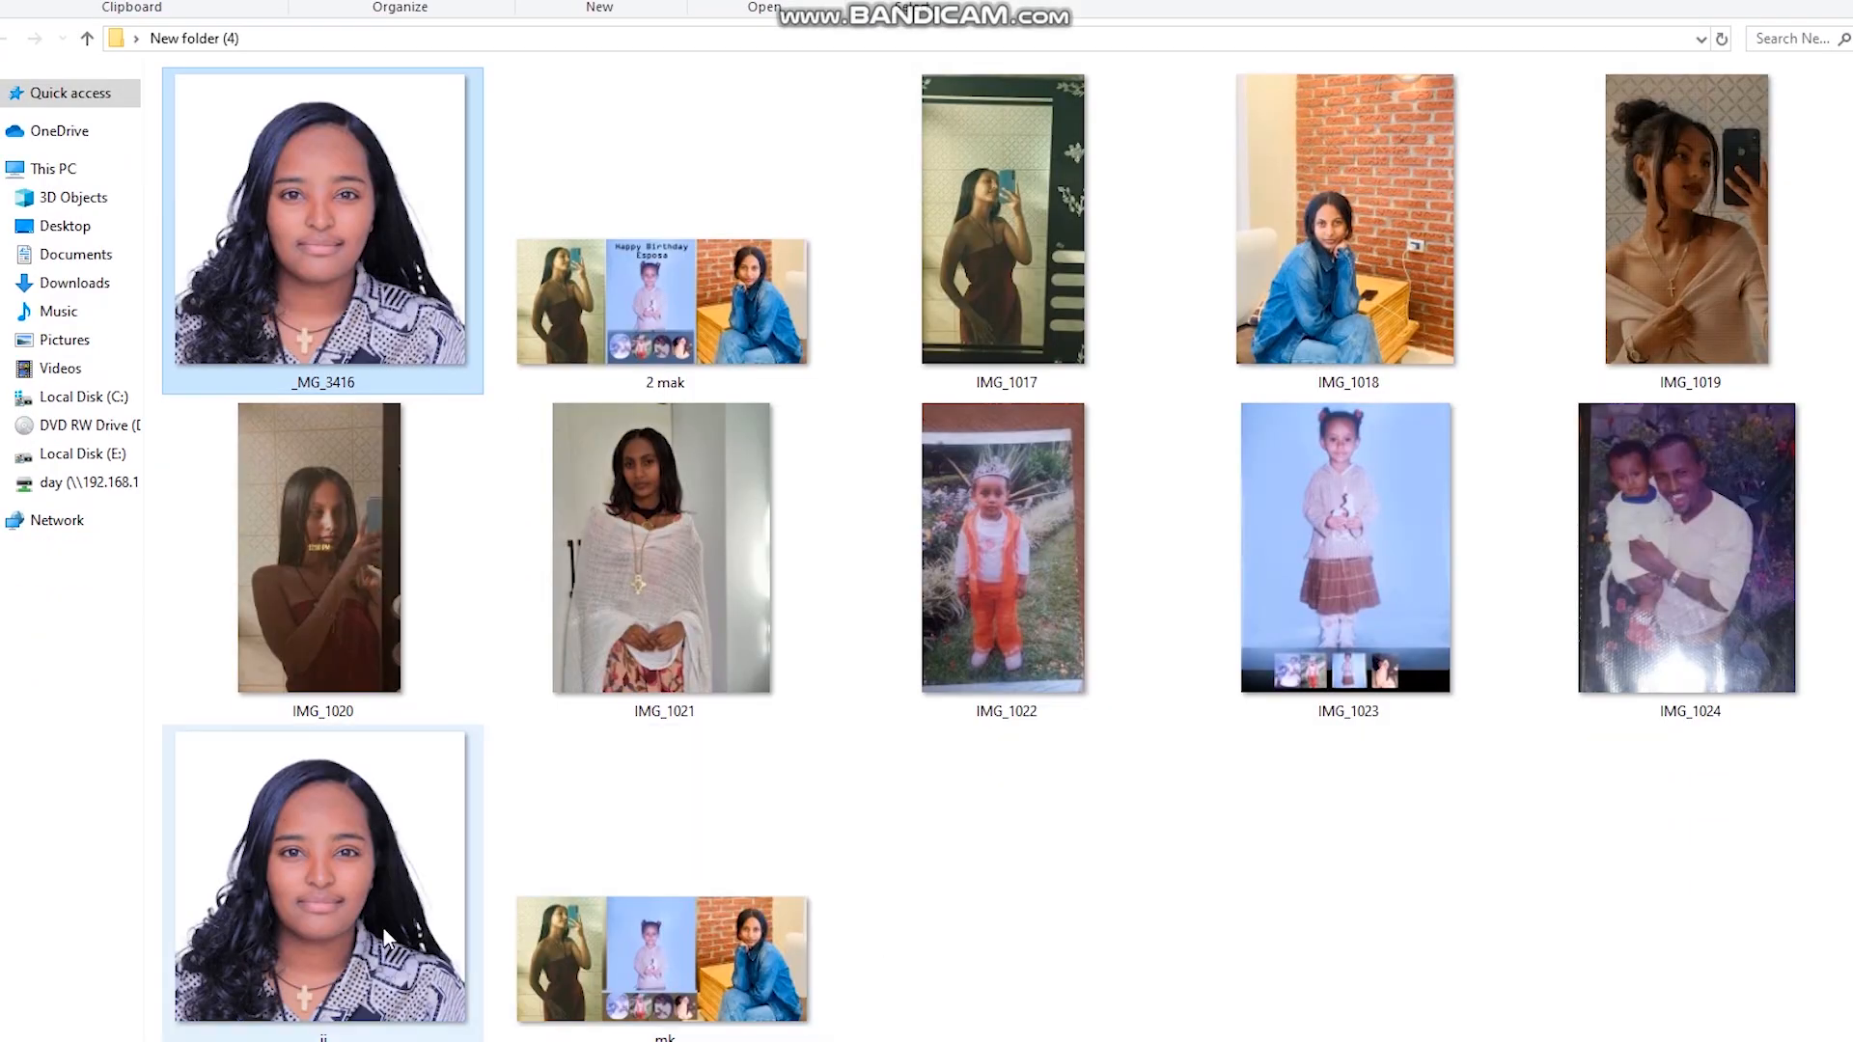
{"action": "left_click", "coordinate": [359, 919]}
{"action": "right_click", "coordinate": [359, 918]}
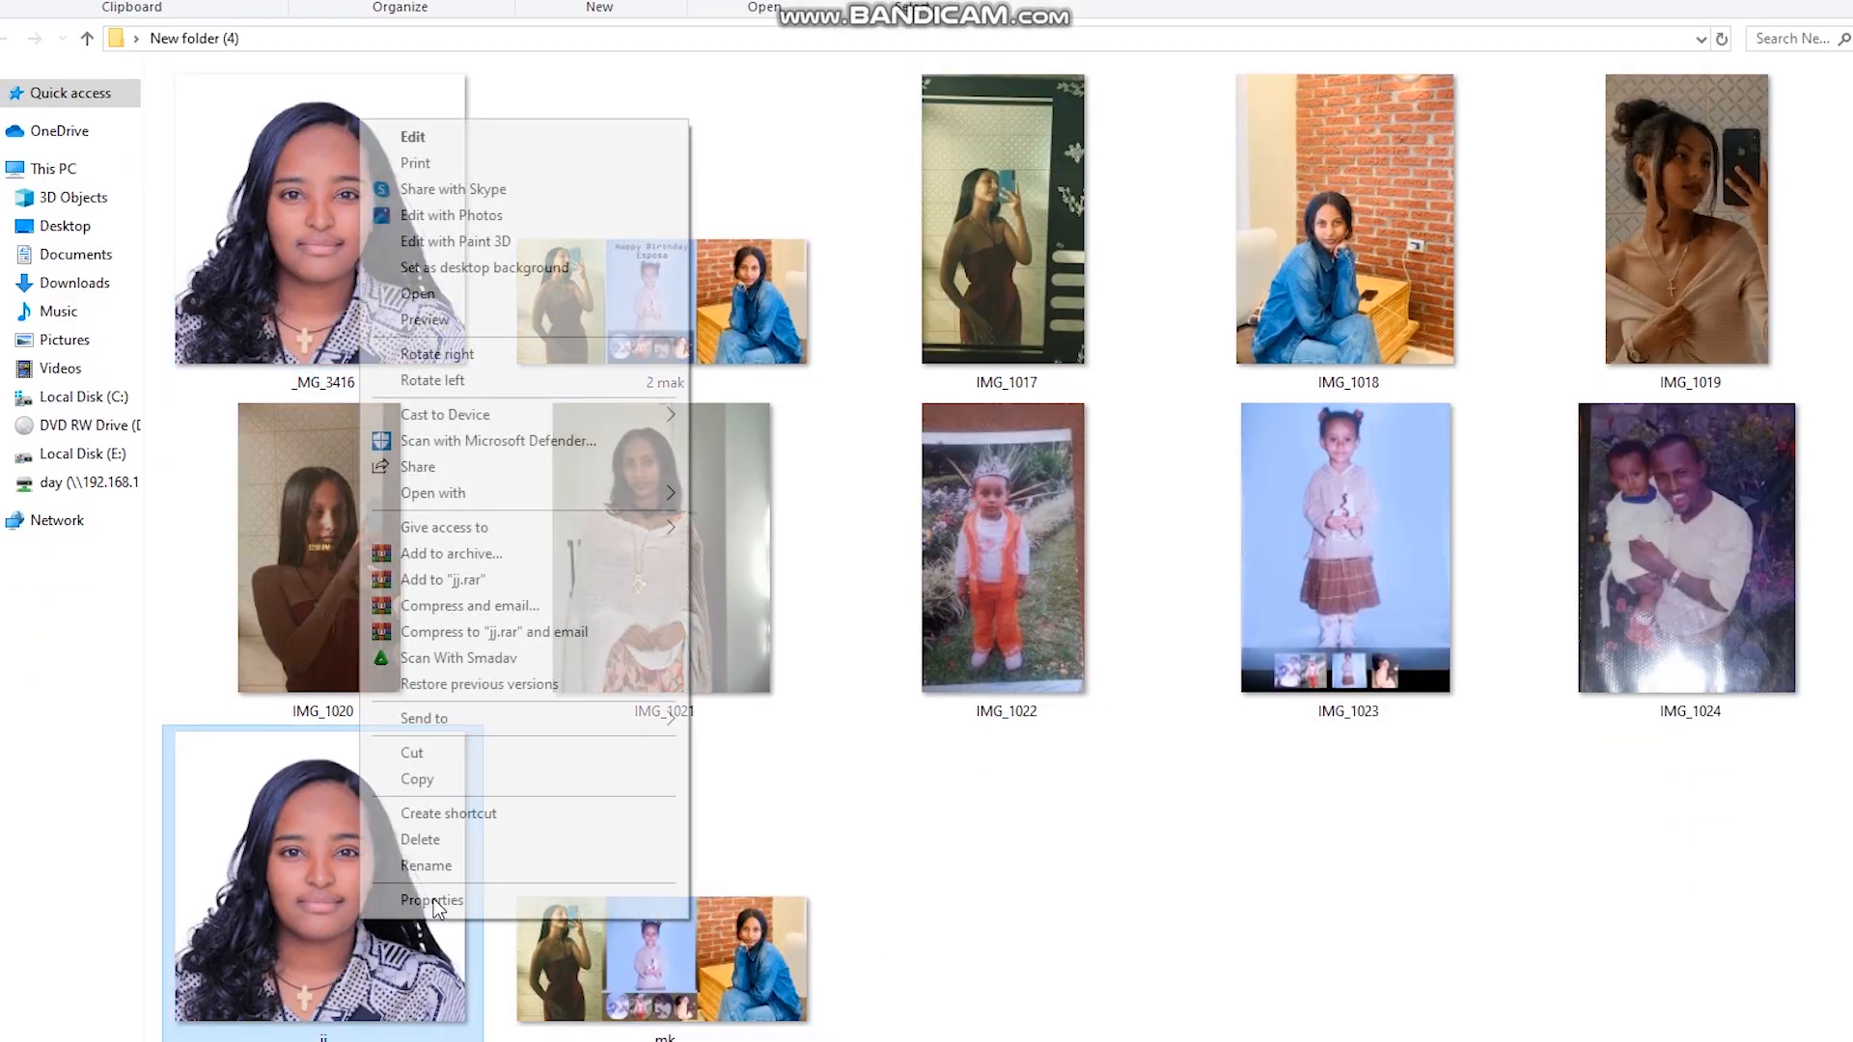
{"action": "left_click", "coordinate": [495, 909]}
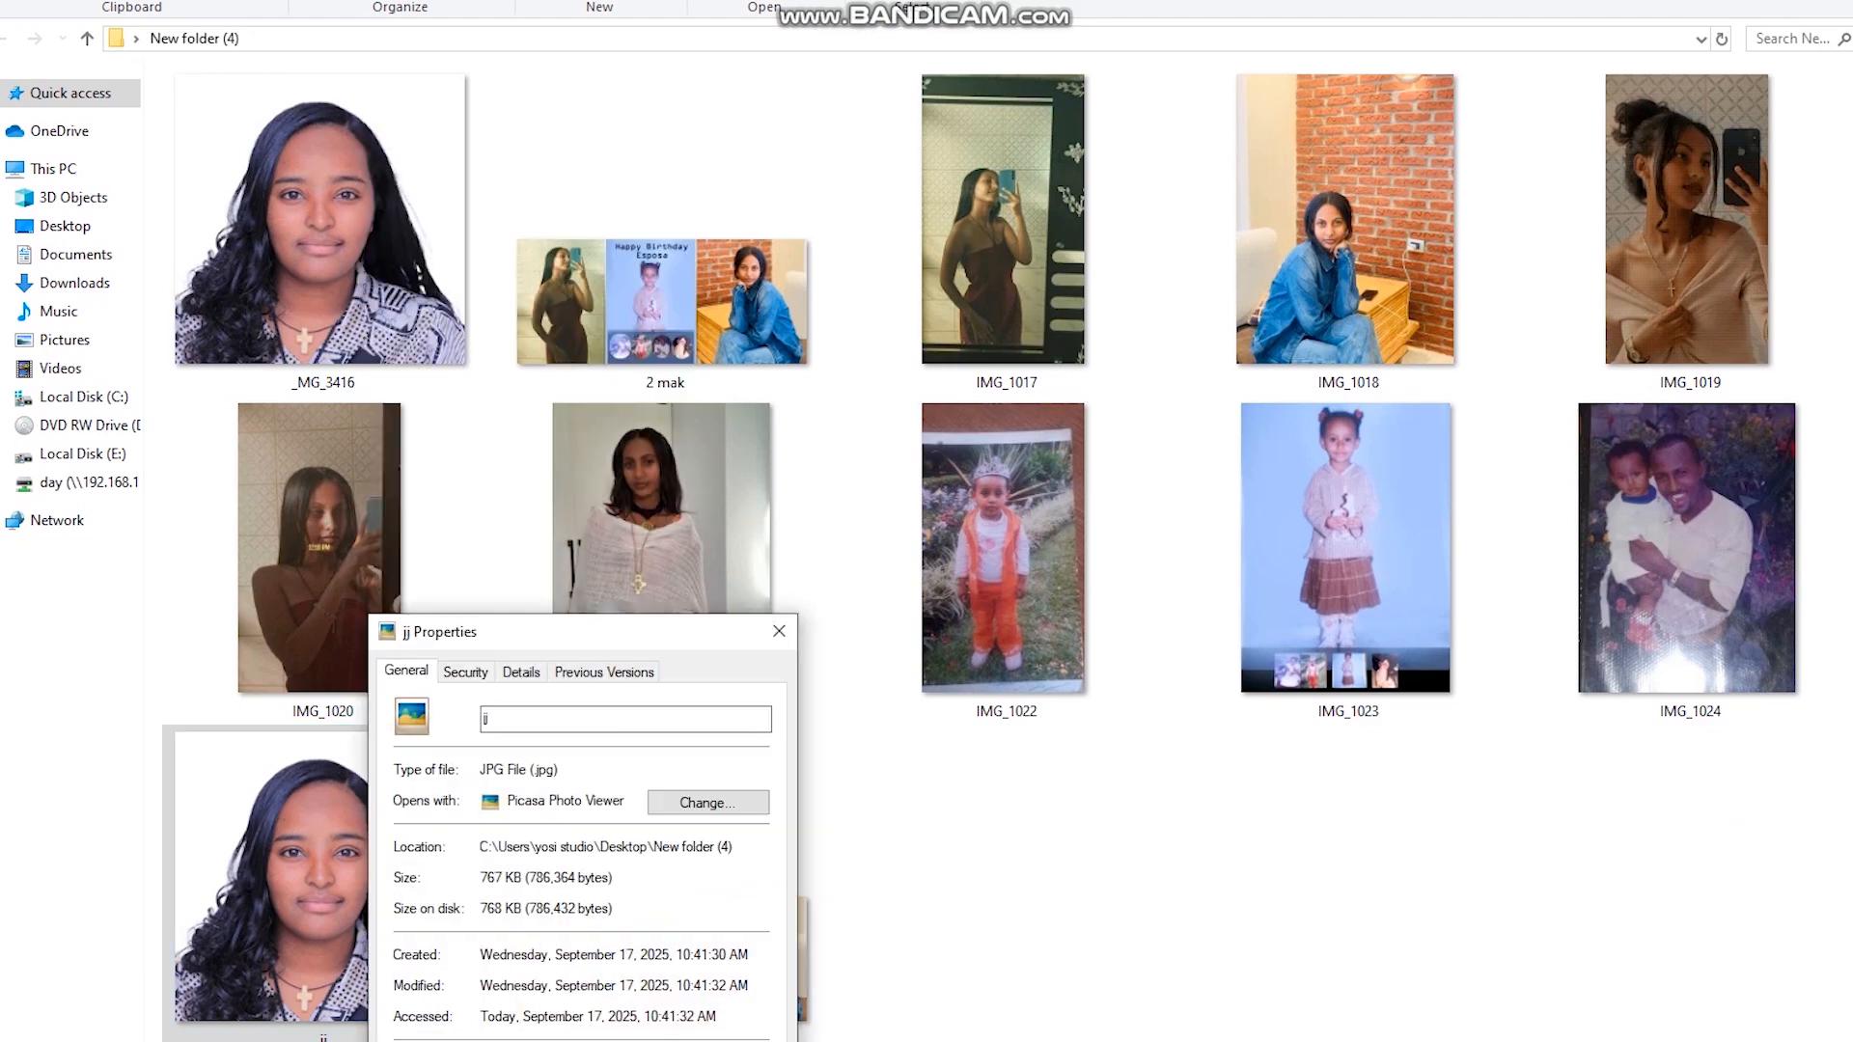
{"action": "left_click", "coordinate": [521, 671]}
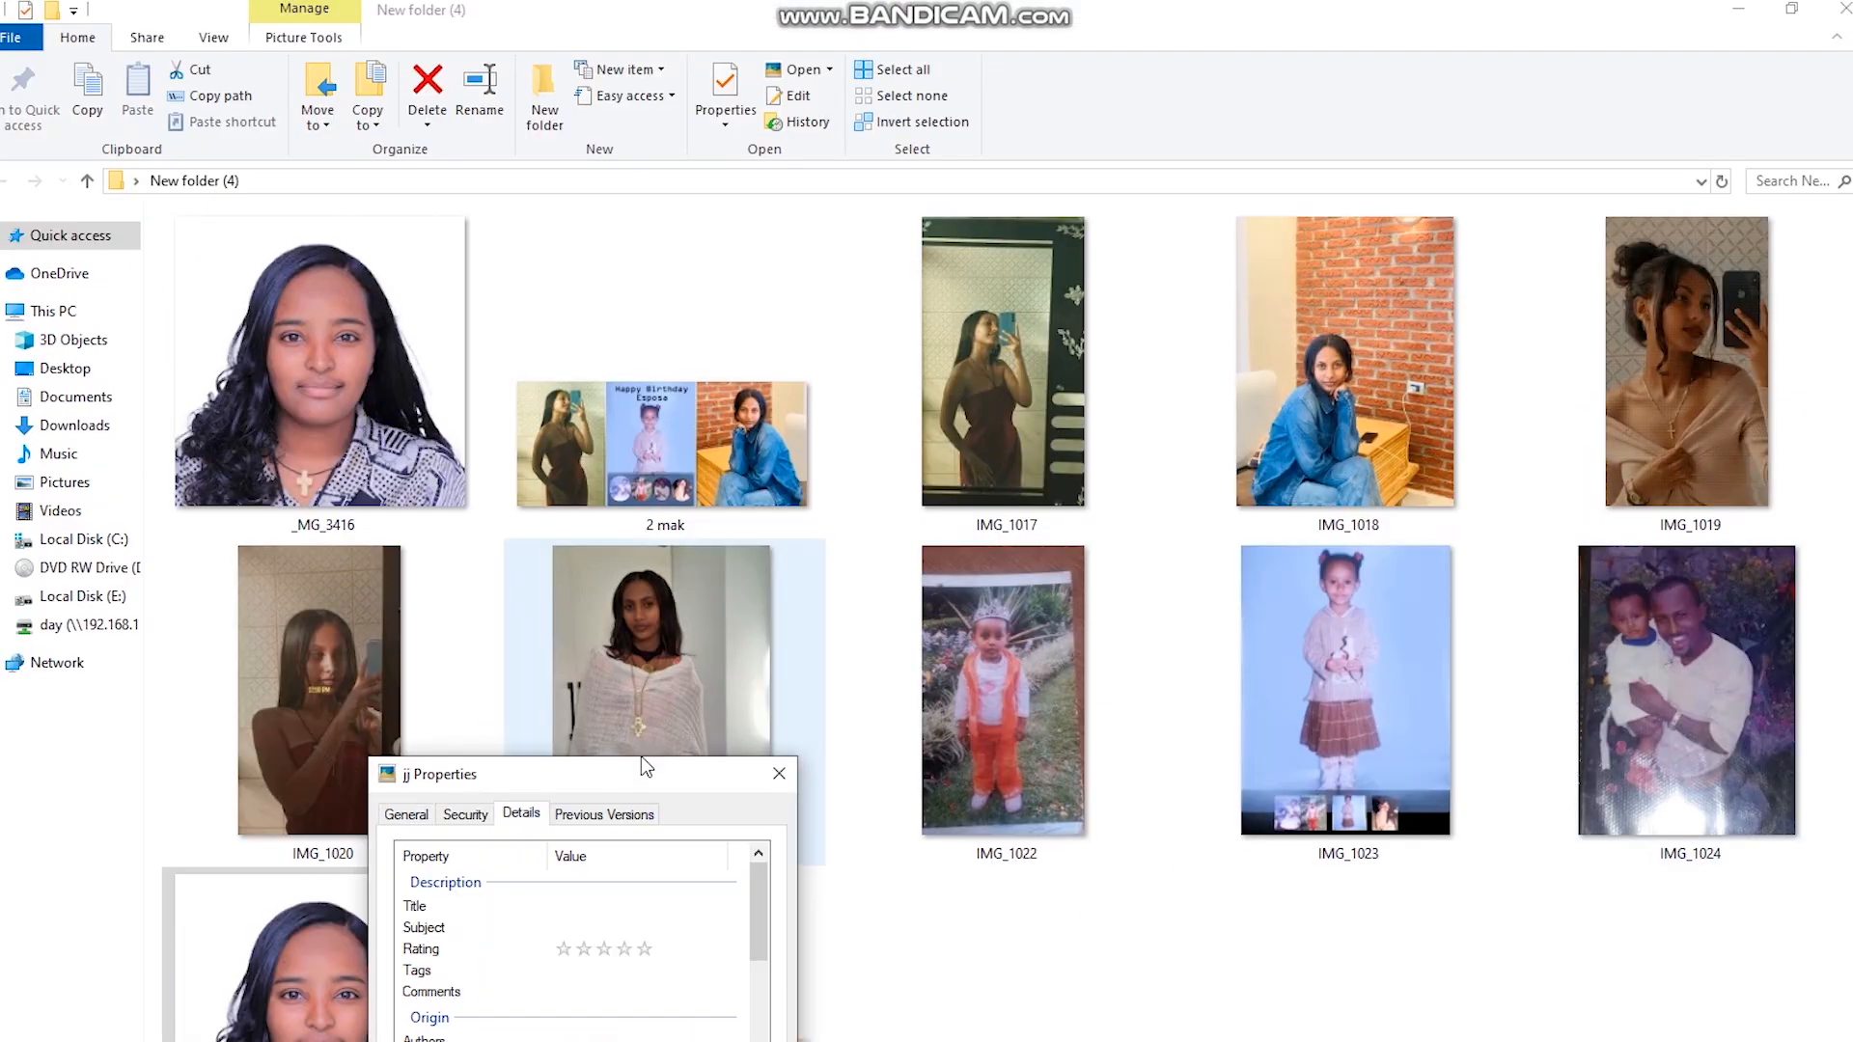
{"action": "left_click_drag", "start_coordinate": [620, 789], "coordinate": [1000, 143]}
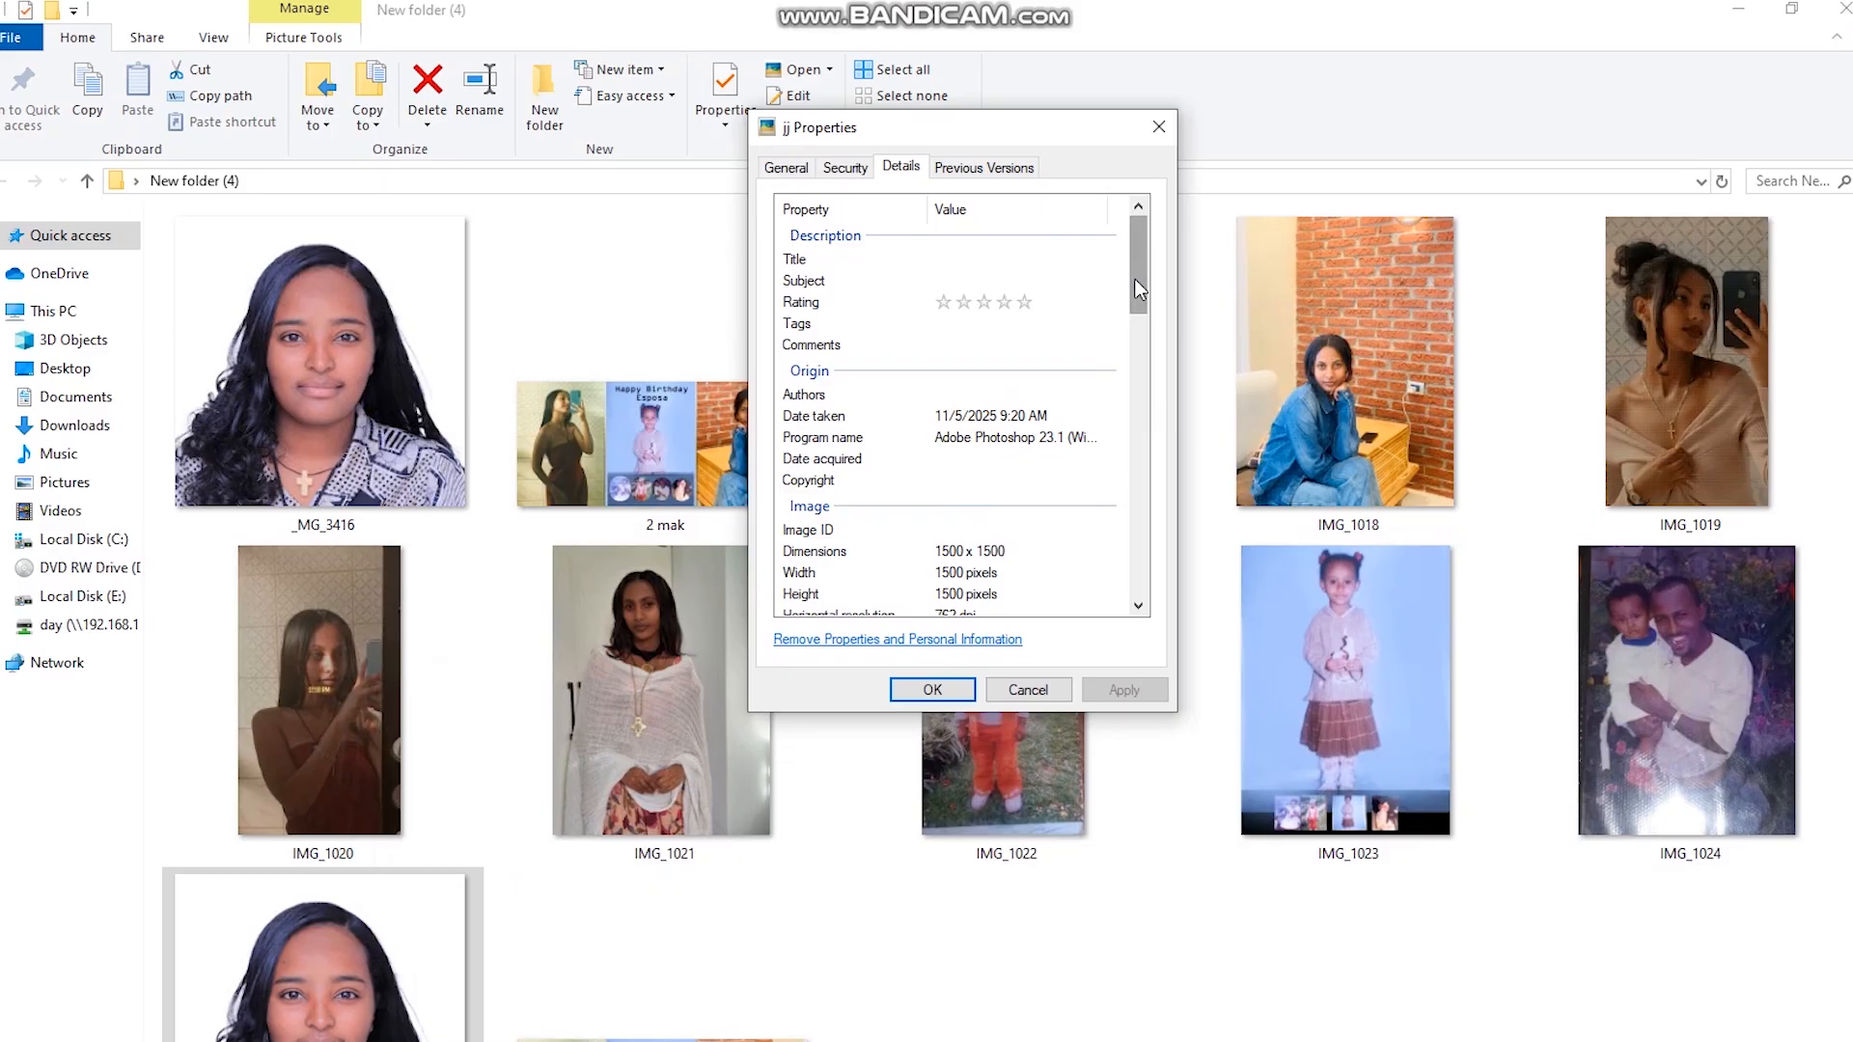
{"action": "left_click_drag", "start_coordinate": [1133, 278], "coordinate": [1133, 328]}
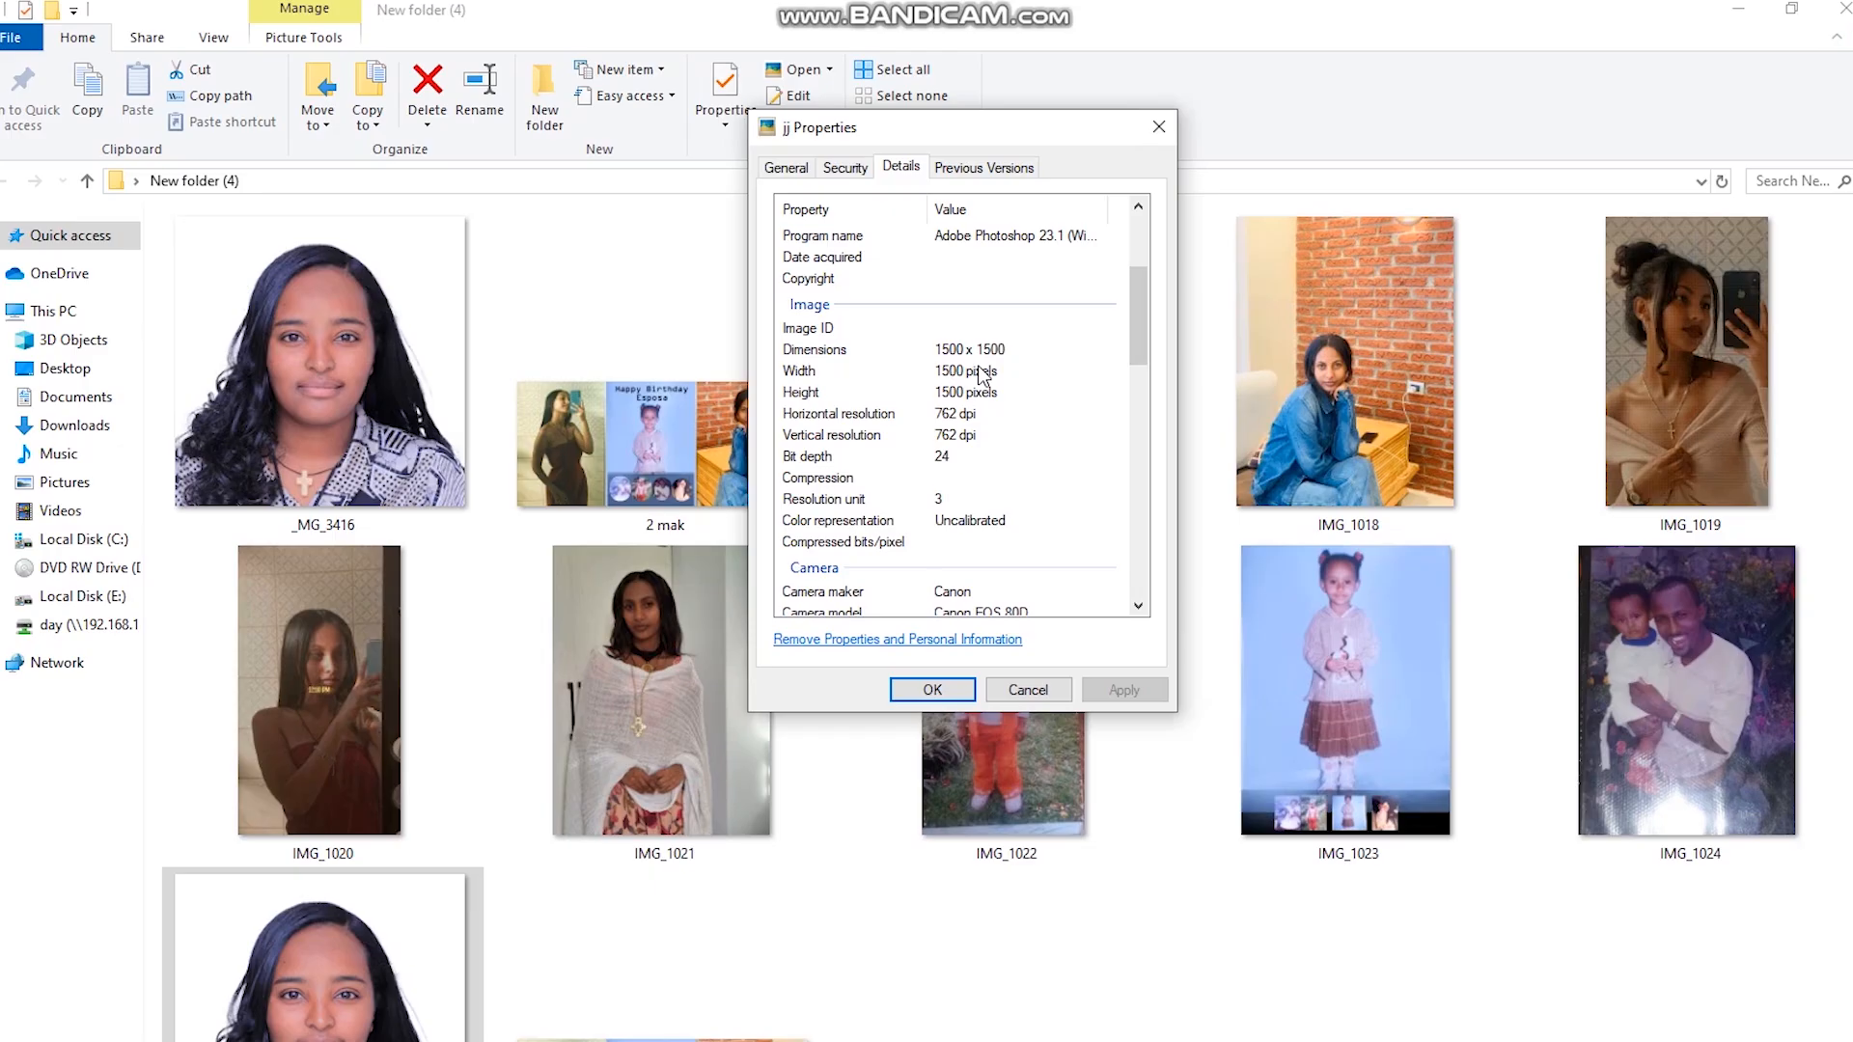
{"action": "left_click", "coordinate": [1159, 126]}
Examine the _MG_3416 file's pixel dimensions and resolution in its properties for comparison with jj
{"action": "left_click", "coordinate": [321, 427]}
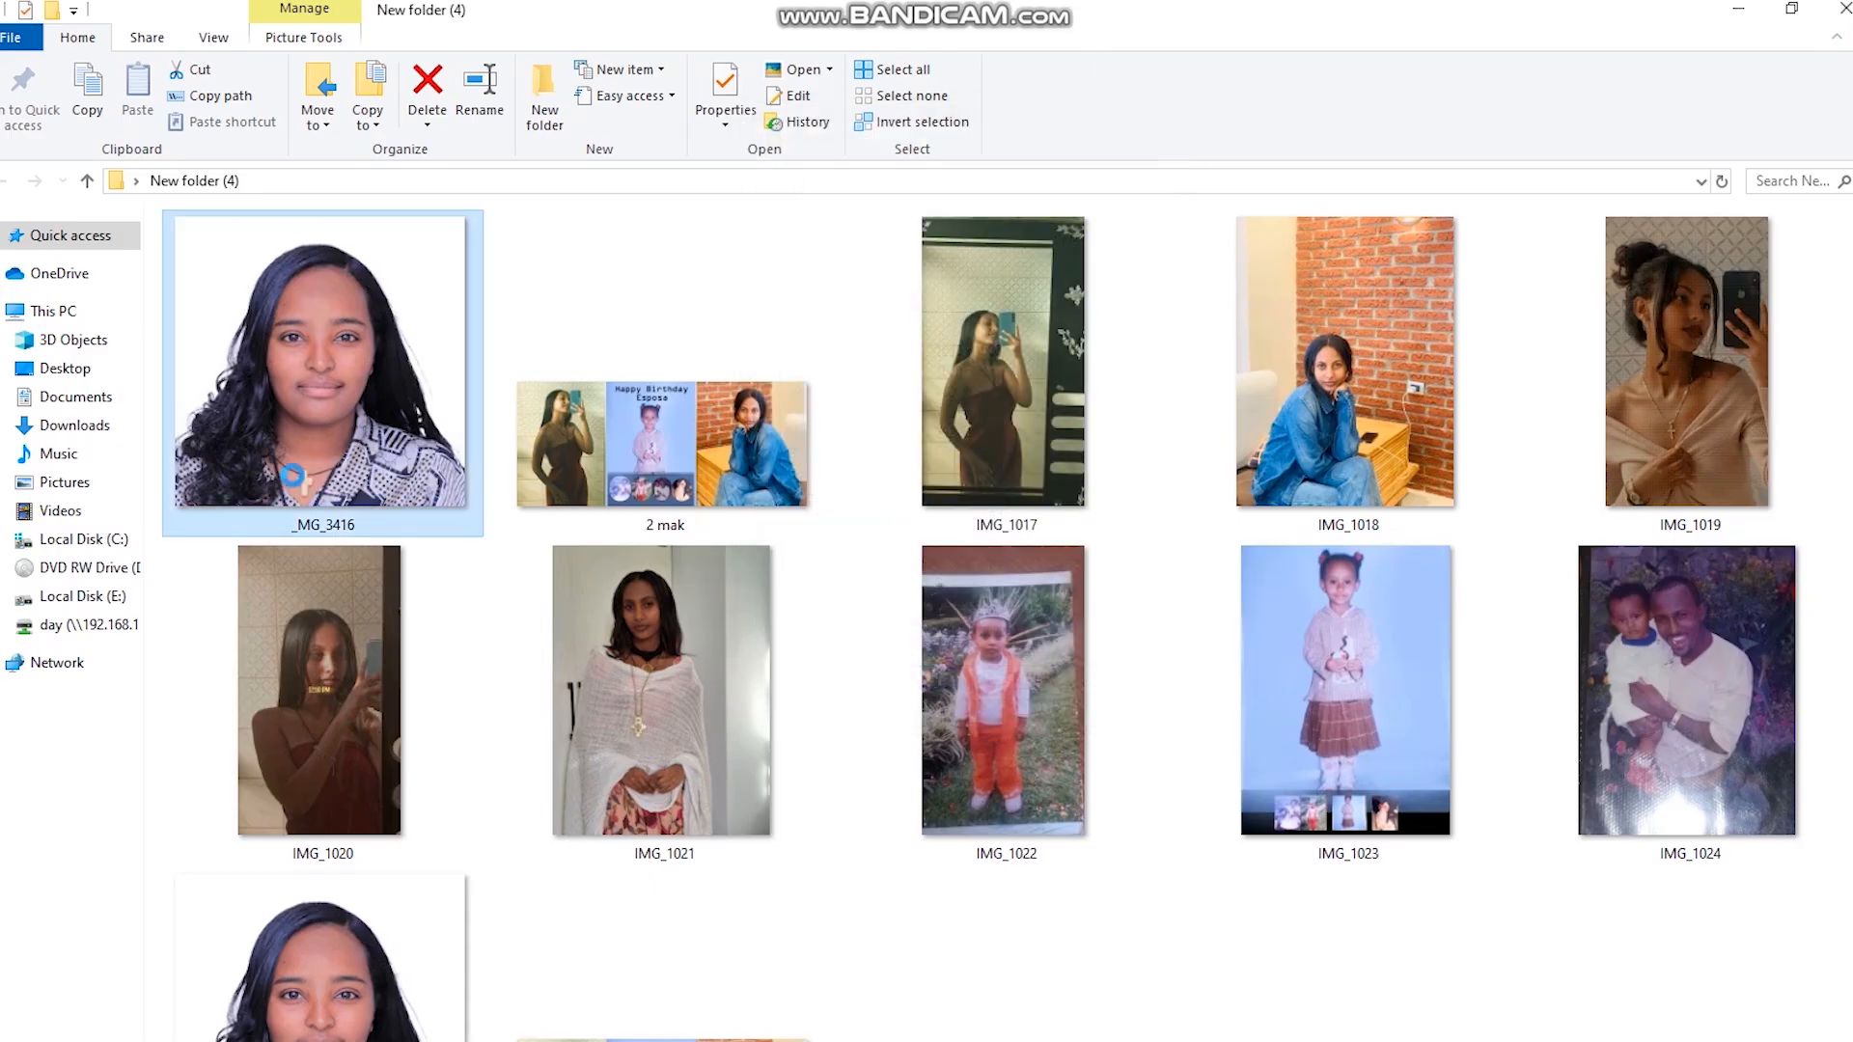
{"action": "right_click", "coordinate": [321, 426]}
{"action": "left_click", "coordinate": [393, 1041]}
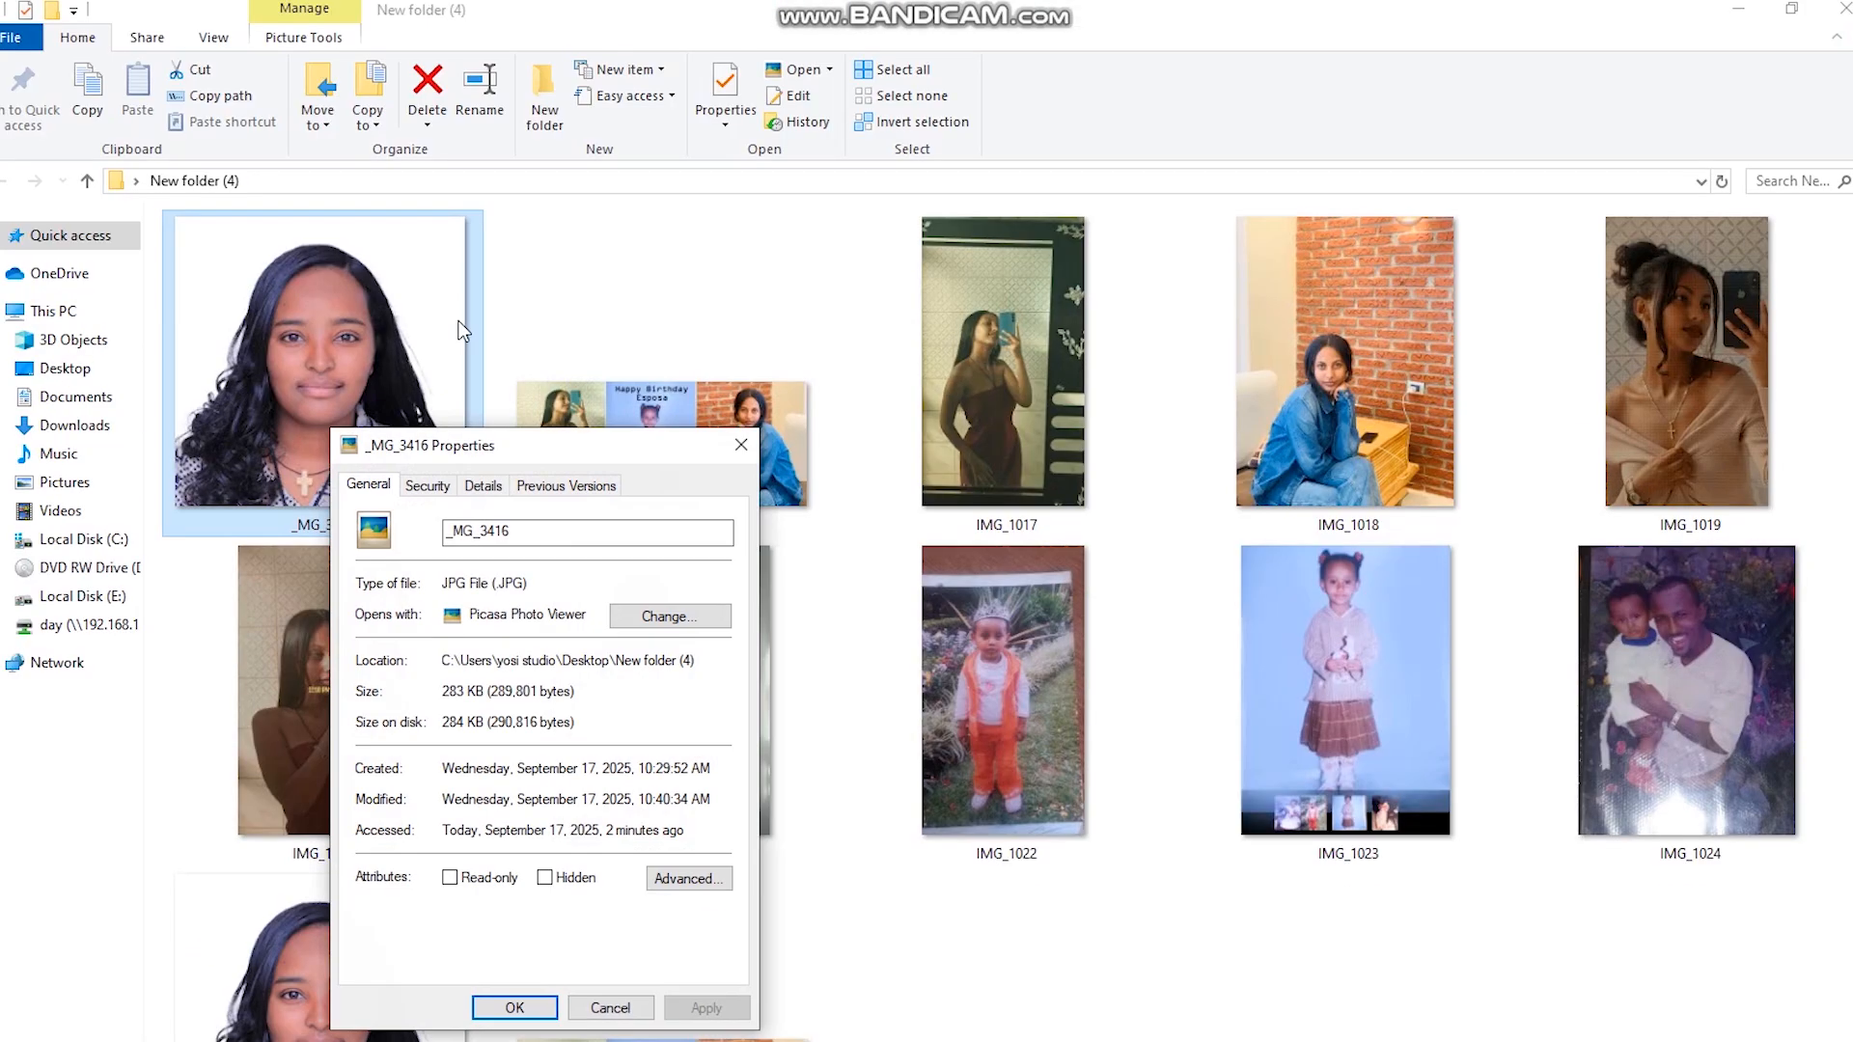
{"action": "left_click", "coordinate": [487, 488]}
{"action": "scroll", "coordinate": [720, 587], "scroll_direction": "down", "scroll_amount": 3}
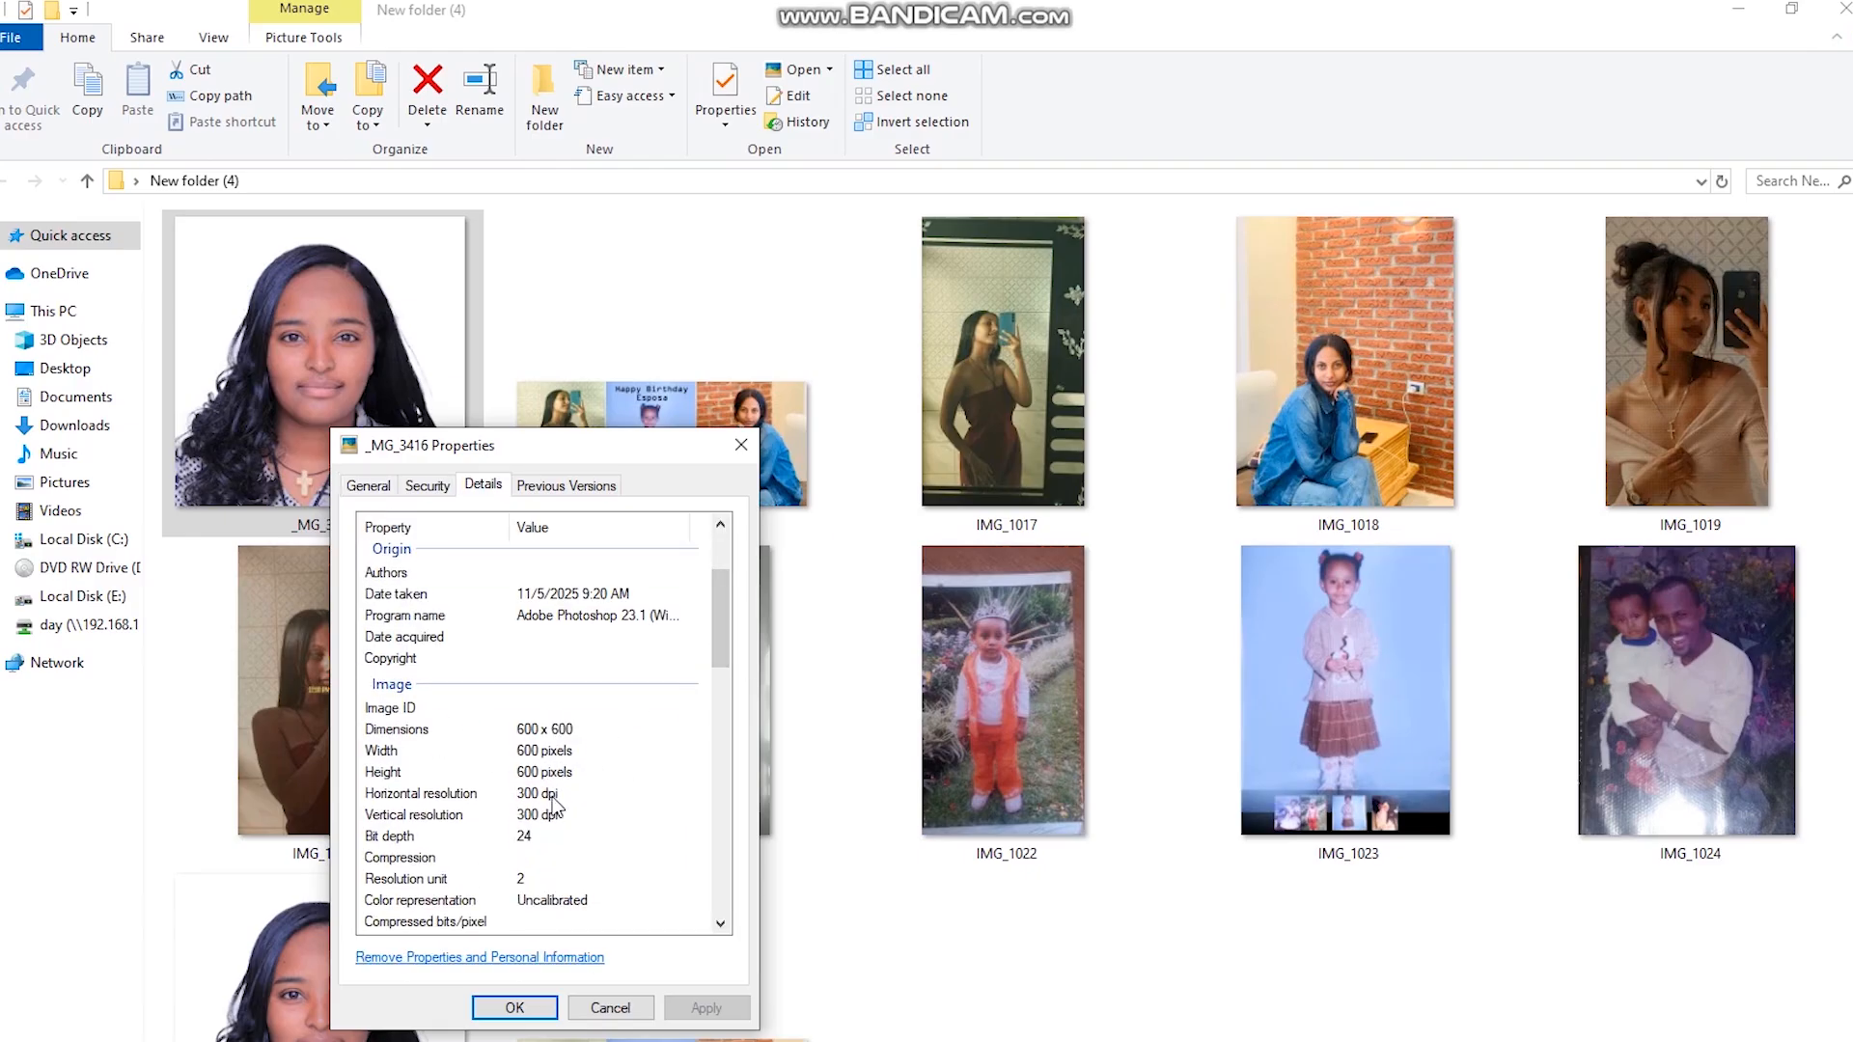
{"action": "left_click", "coordinate": [741, 445]}
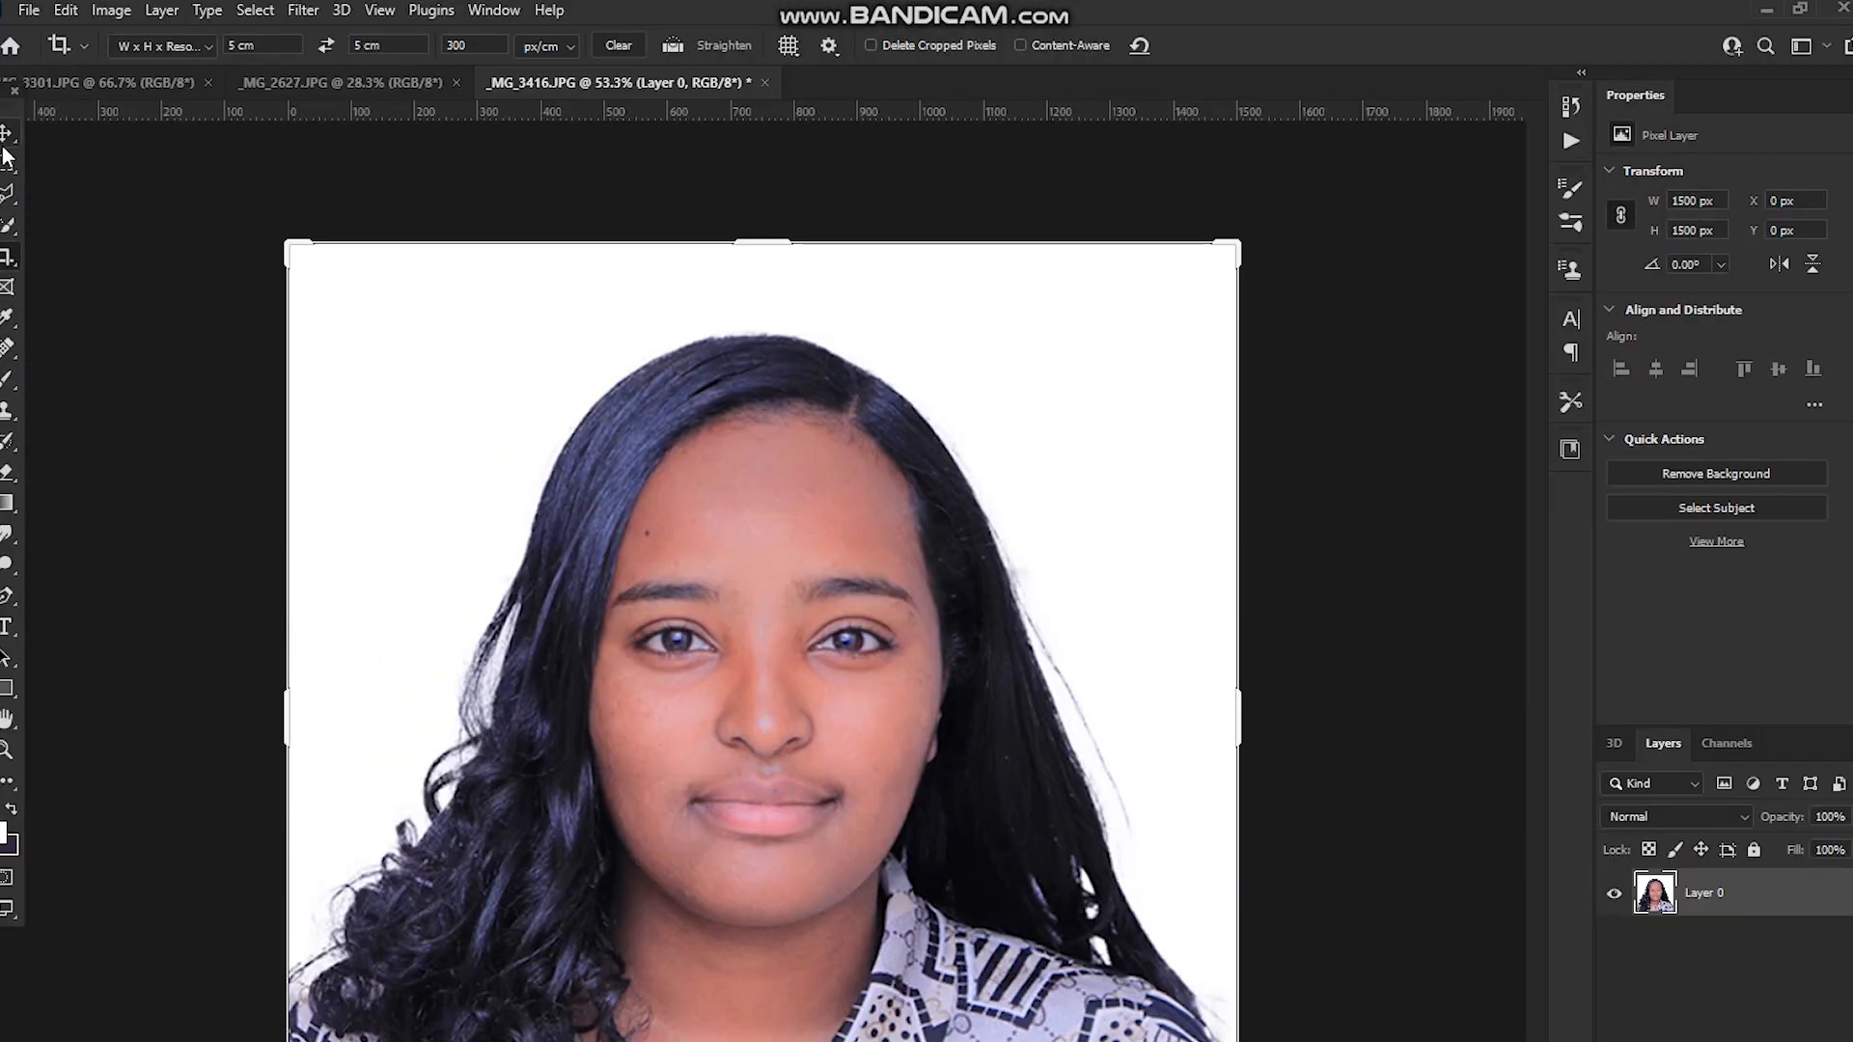
Return to Photoshop, switch to the Move tool and examine the open _MG_2627 portrait
{"action": "left_click", "coordinate": [6, 21]}
{"action": "left_click", "coordinate": [6, 134]}
{"action": "scroll", "coordinate": [769, 622], "scroll_direction": "down", "scroll_amount": 1}
{"action": "scroll", "coordinate": [769, 740], "scroll_direction": "up", "scroll_amount": 1}
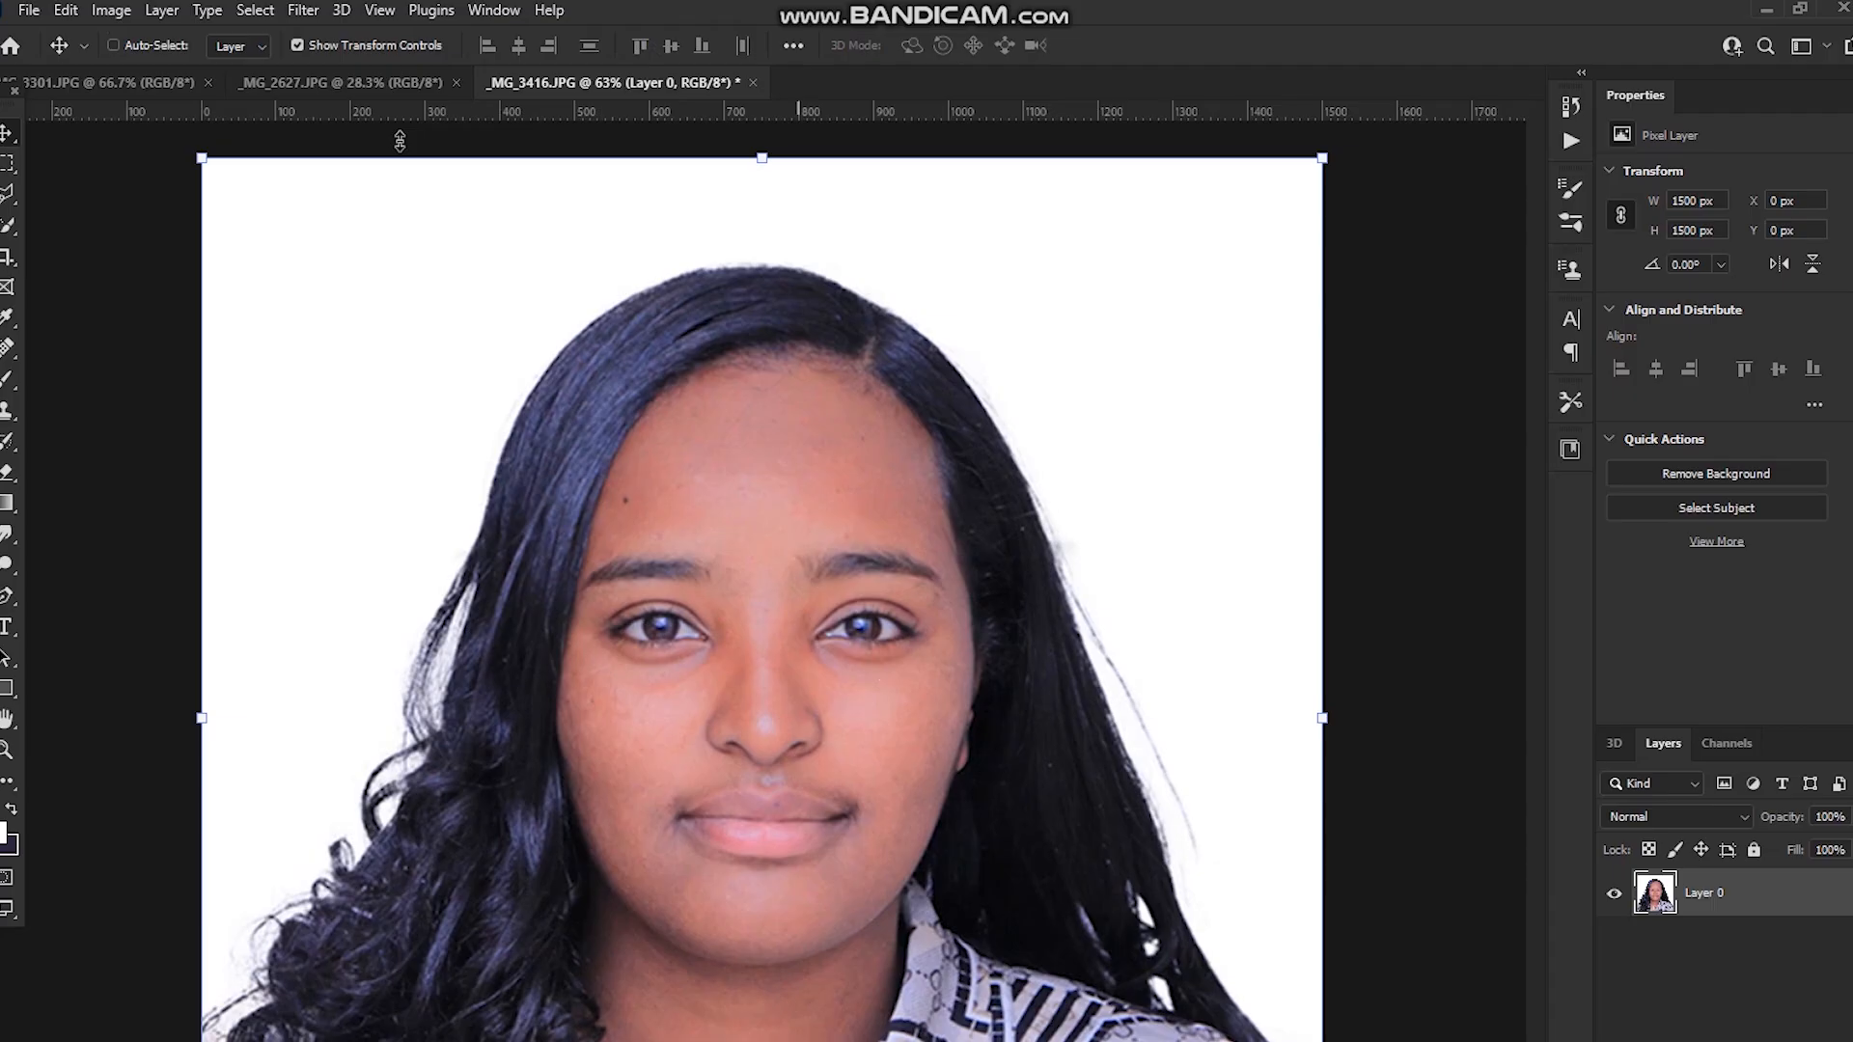
{"action": "left_click", "coordinate": [401, 88]}
{"action": "scroll", "coordinate": [727, 654], "scroll_direction": "up", "scroll_amount": 4}
{"action": "scroll", "coordinate": [739, 627], "scroll_direction": "down", "scroll_amount": 6}
{"action": "scroll", "coordinate": [801, 692], "scroll_direction": "up", "scroll_amount": 5}
Examine the curly-haired portrait in the 3301.JPG document up close and as a whole
{"action": "left_click", "coordinate": [61, 81]}
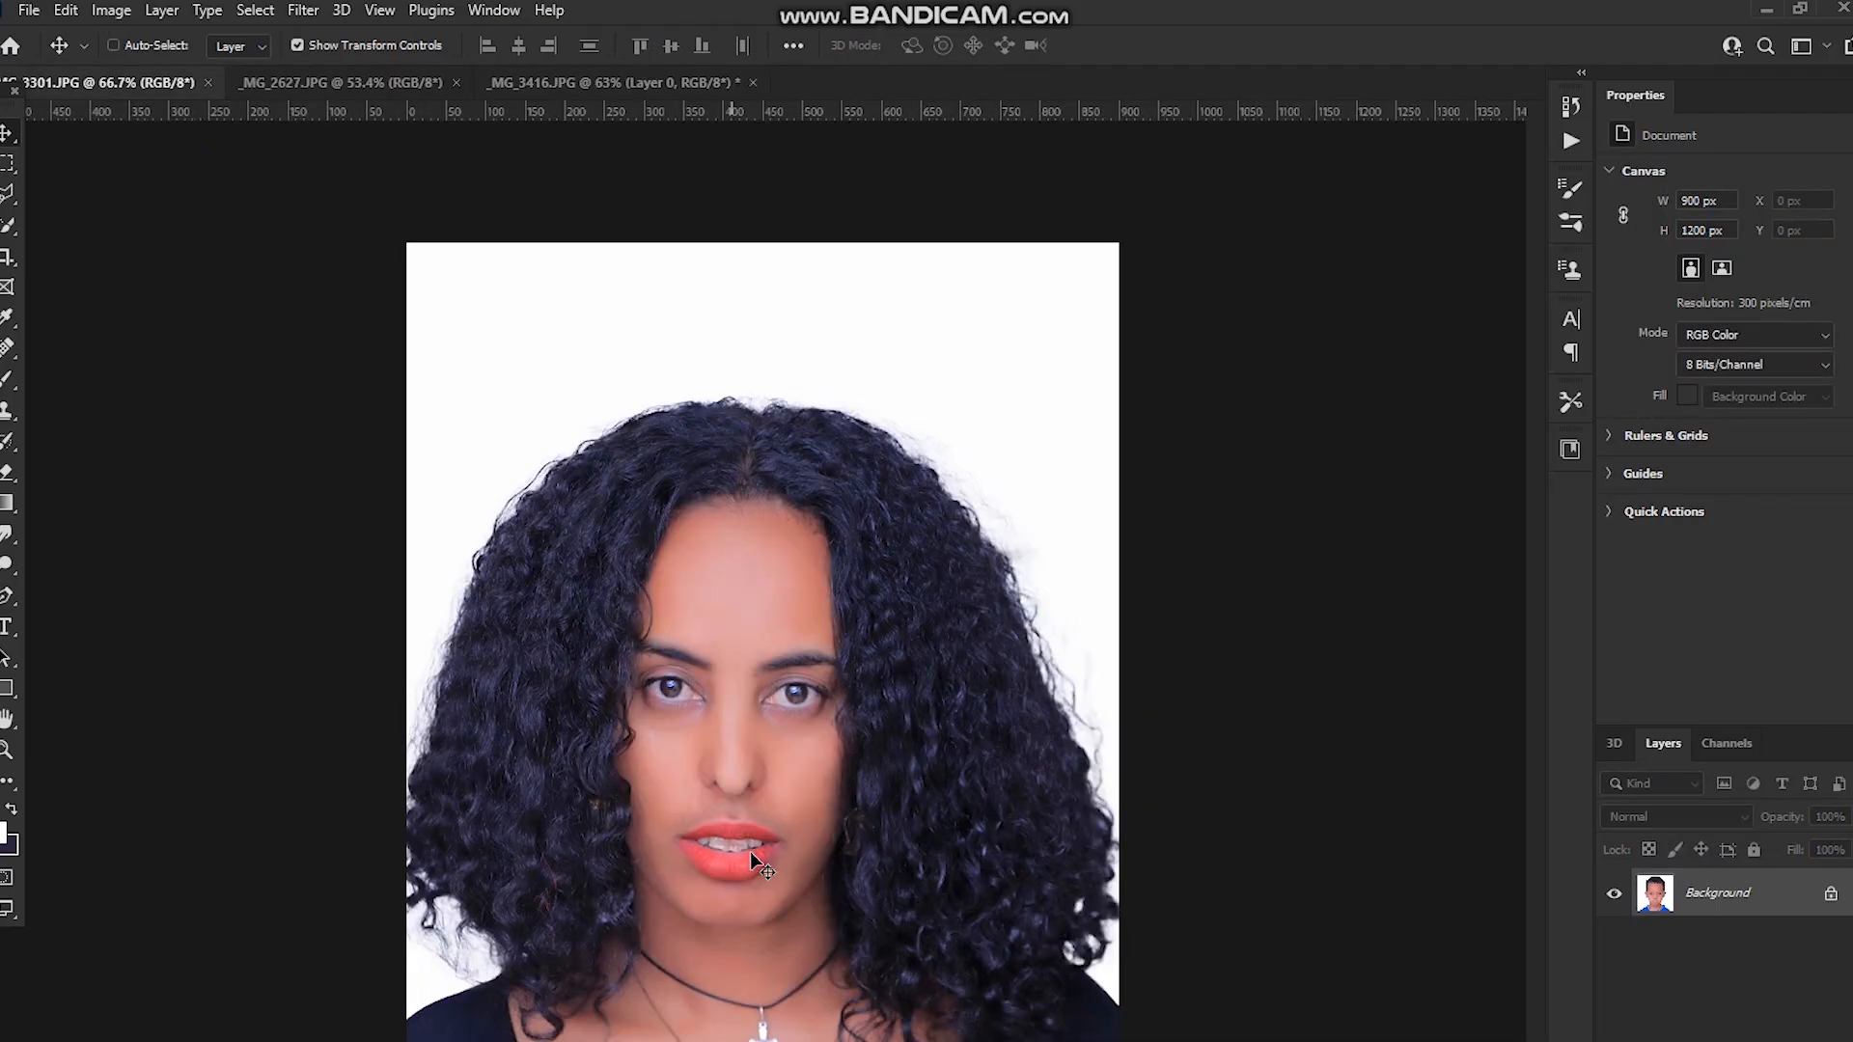
{"action": "scroll", "coordinate": [807, 569], "scroll_direction": "up", "scroll_amount": 3}
{"action": "scroll", "coordinate": [843, 678], "scroll_direction": "down", "scroll_amount": 3}
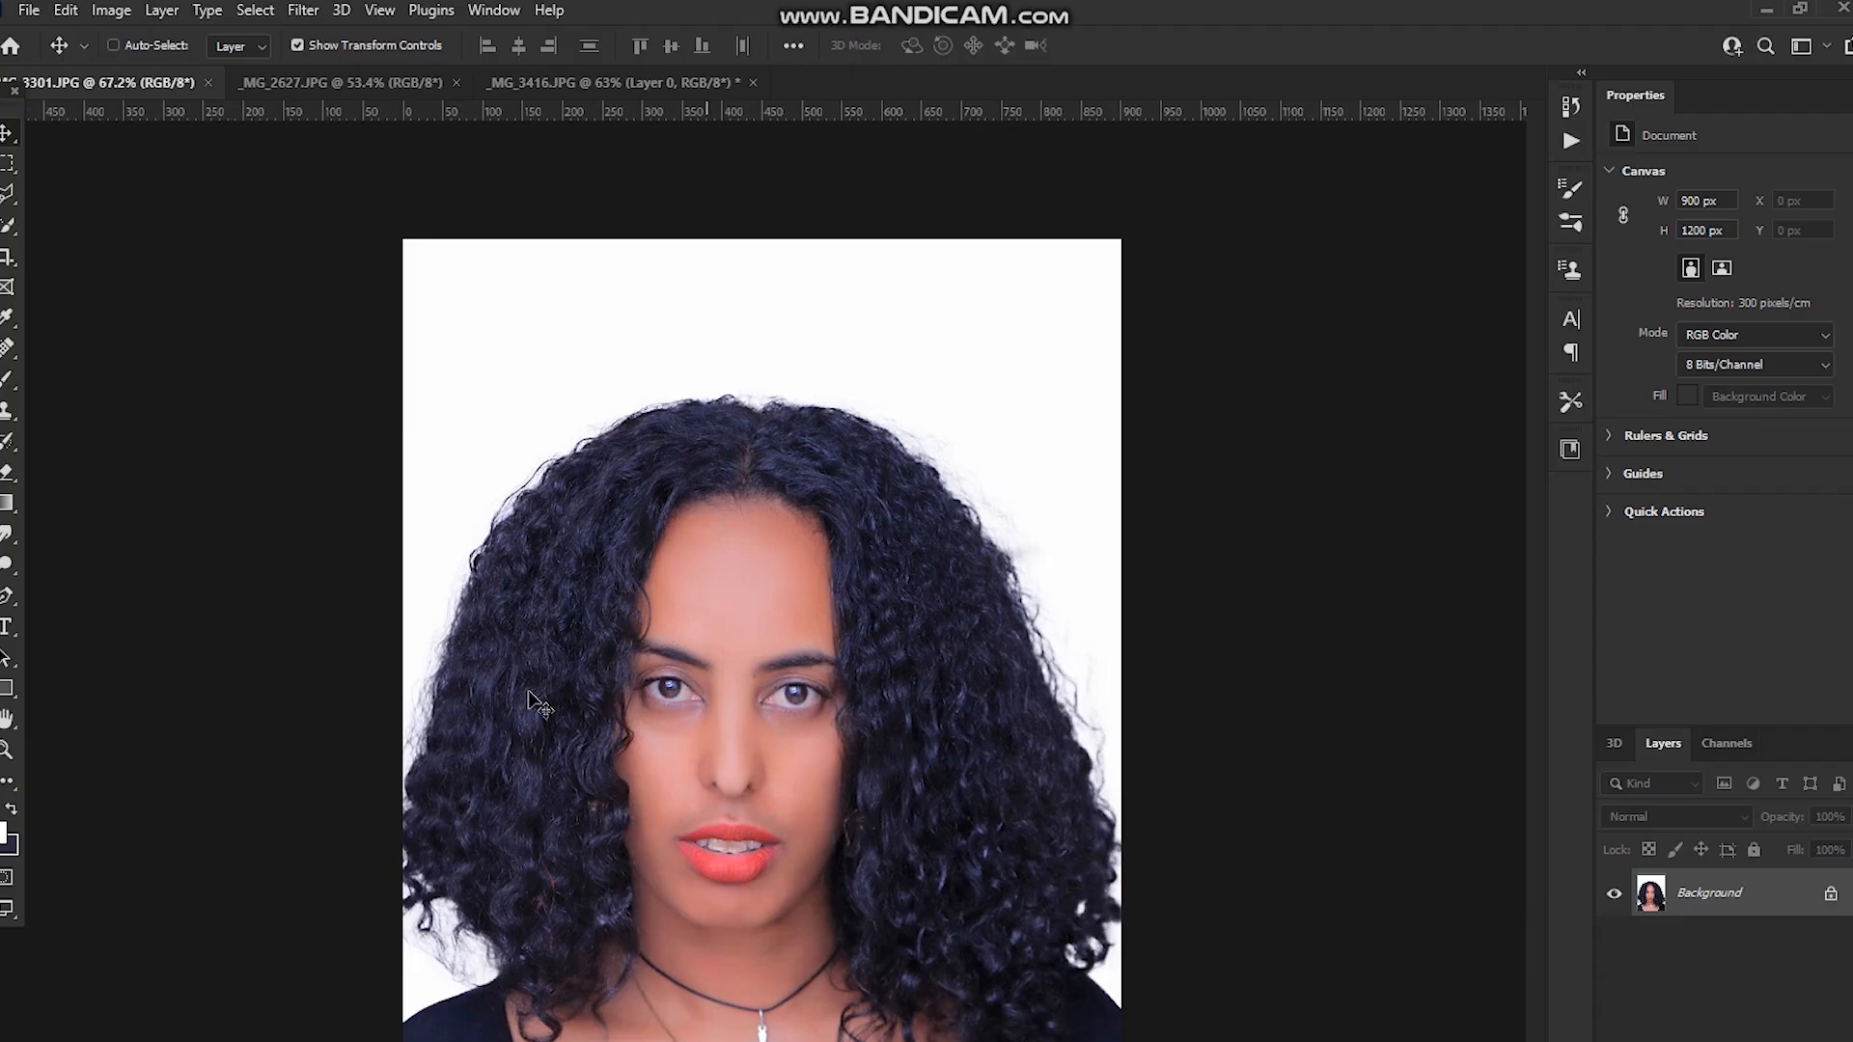
{"action": "scroll", "coordinate": [698, 838], "scroll_direction": "up", "scroll_amount": 5}
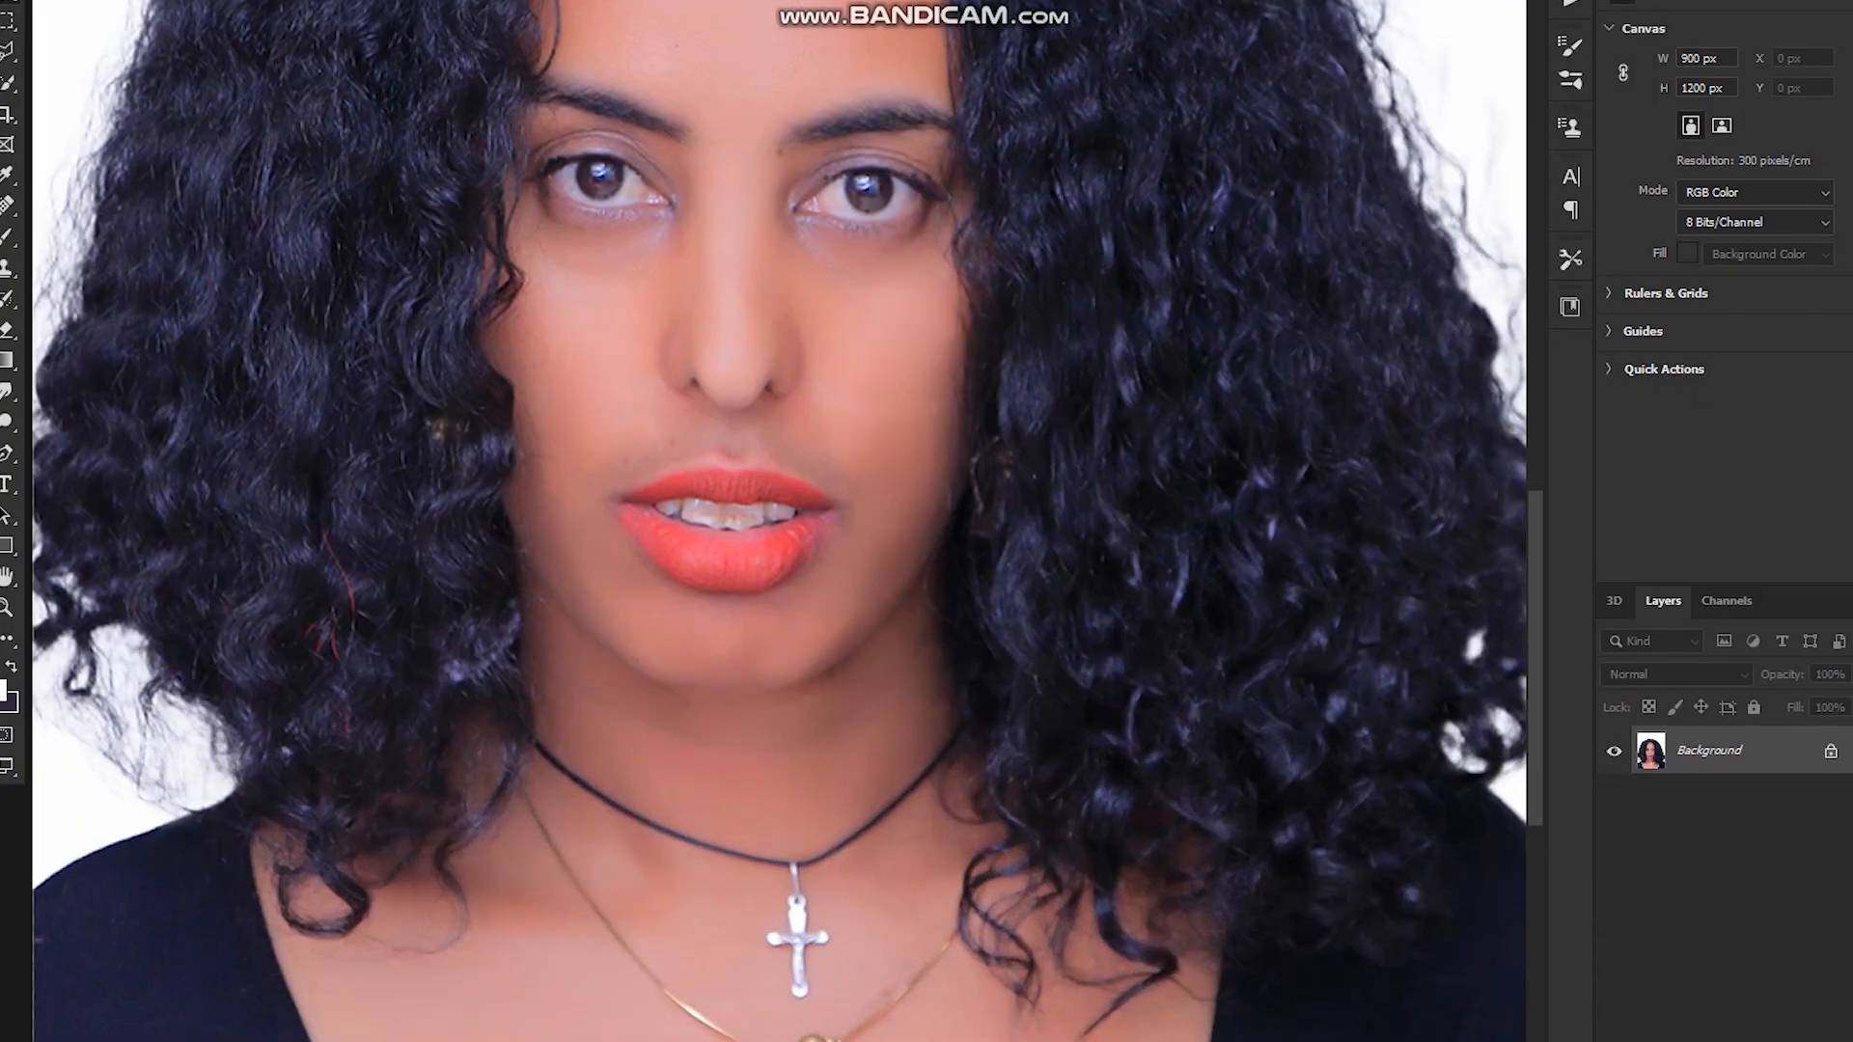
{"action": "scroll", "coordinate": [830, 1013], "scroll_direction": "down", "scroll_amount": 3}
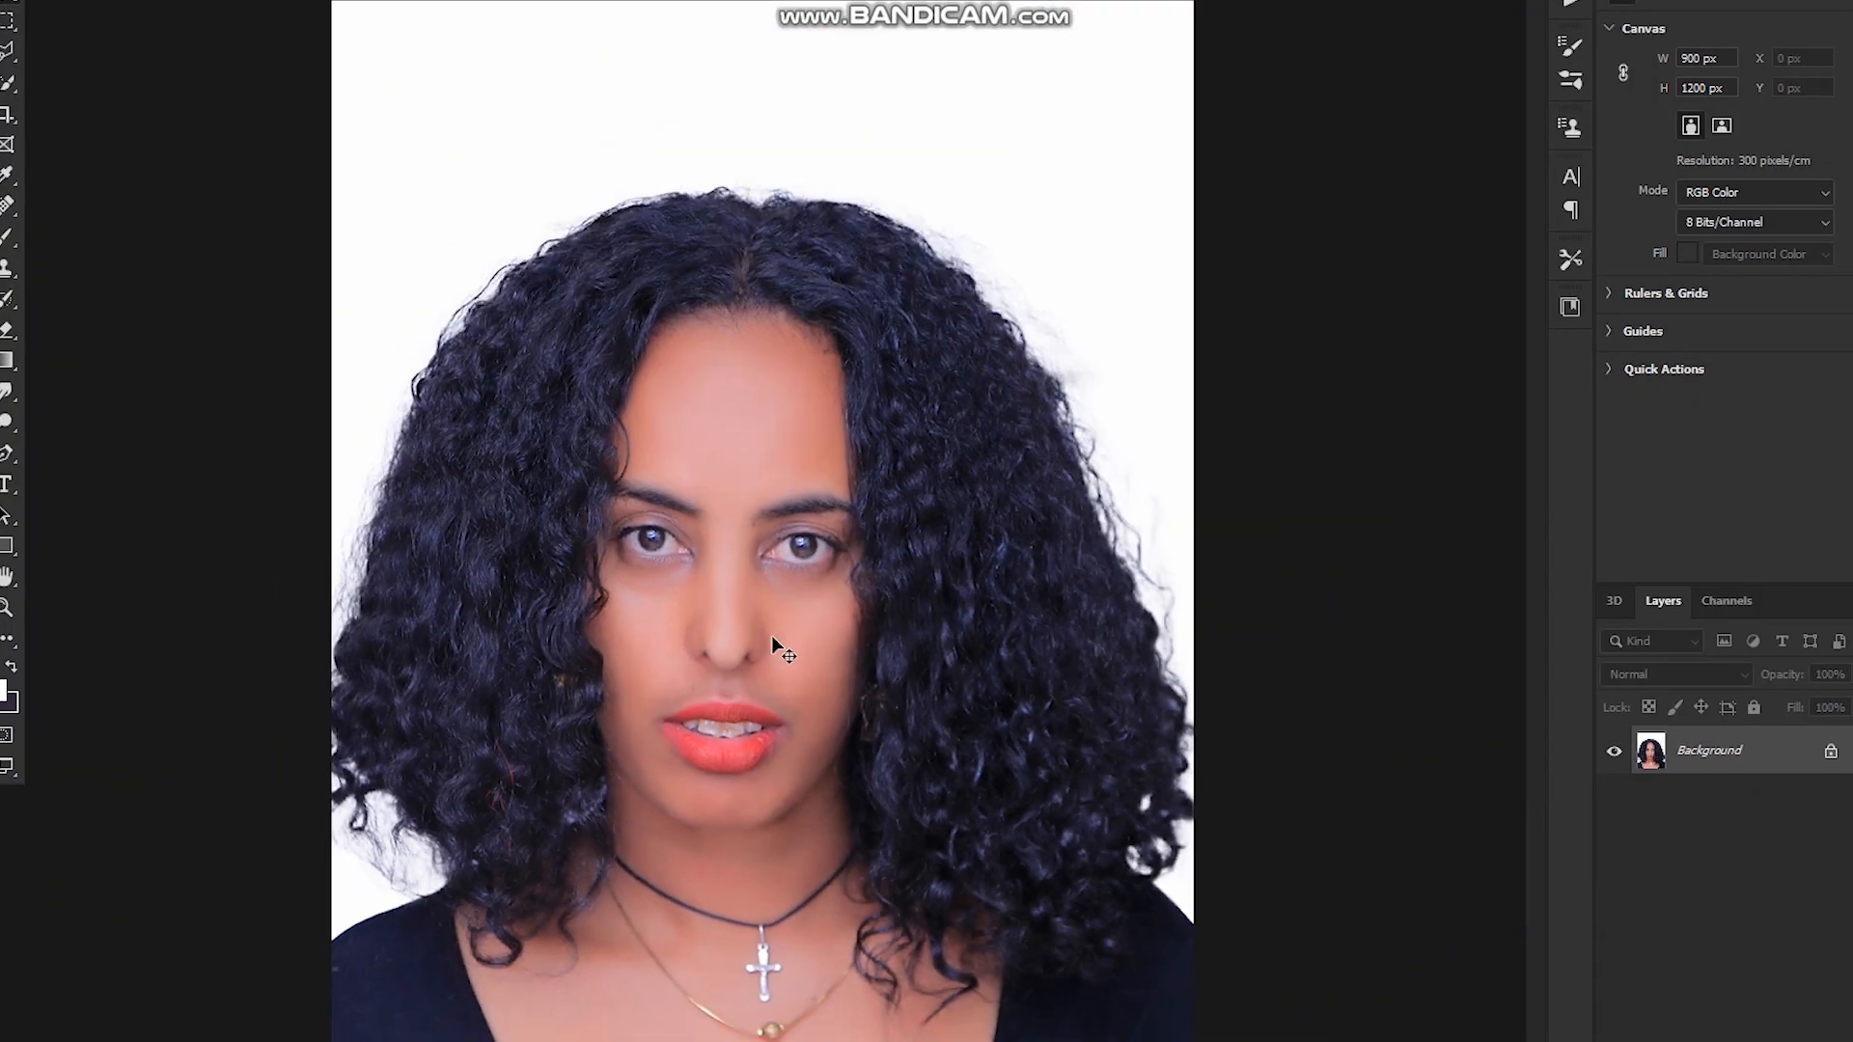
{"action": "scroll", "coordinate": [767, 632], "scroll_direction": "up", "scroll_amount": 1}
{"action": "scroll", "coordinate": [776, 541], "scroll_direction": "down", "scroll_amount": 1}
{"action": "scroll", "coordinate": [818, 575], "scroll_direction": "up", "scroll_amount": 1}
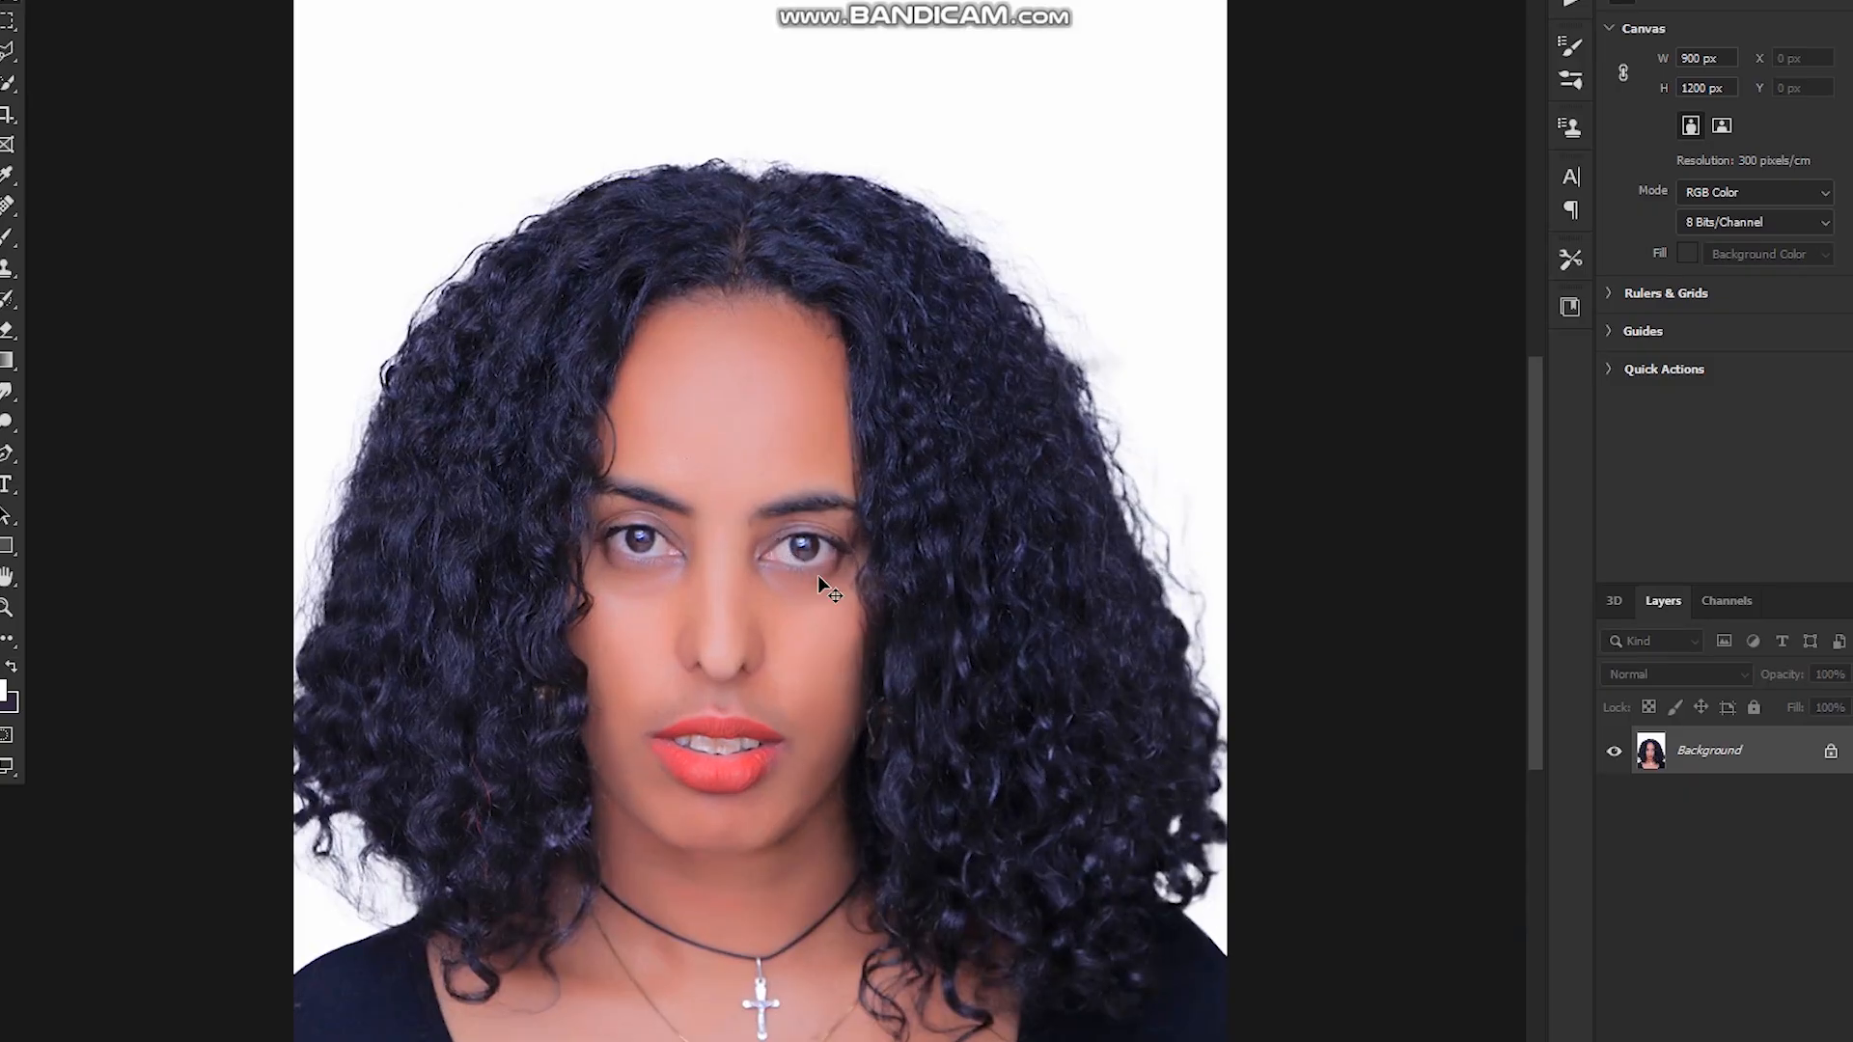
{"action": "scroll", "coordinate": [801, 453], "scroll_direction": "down", "scroll_amount": 2}
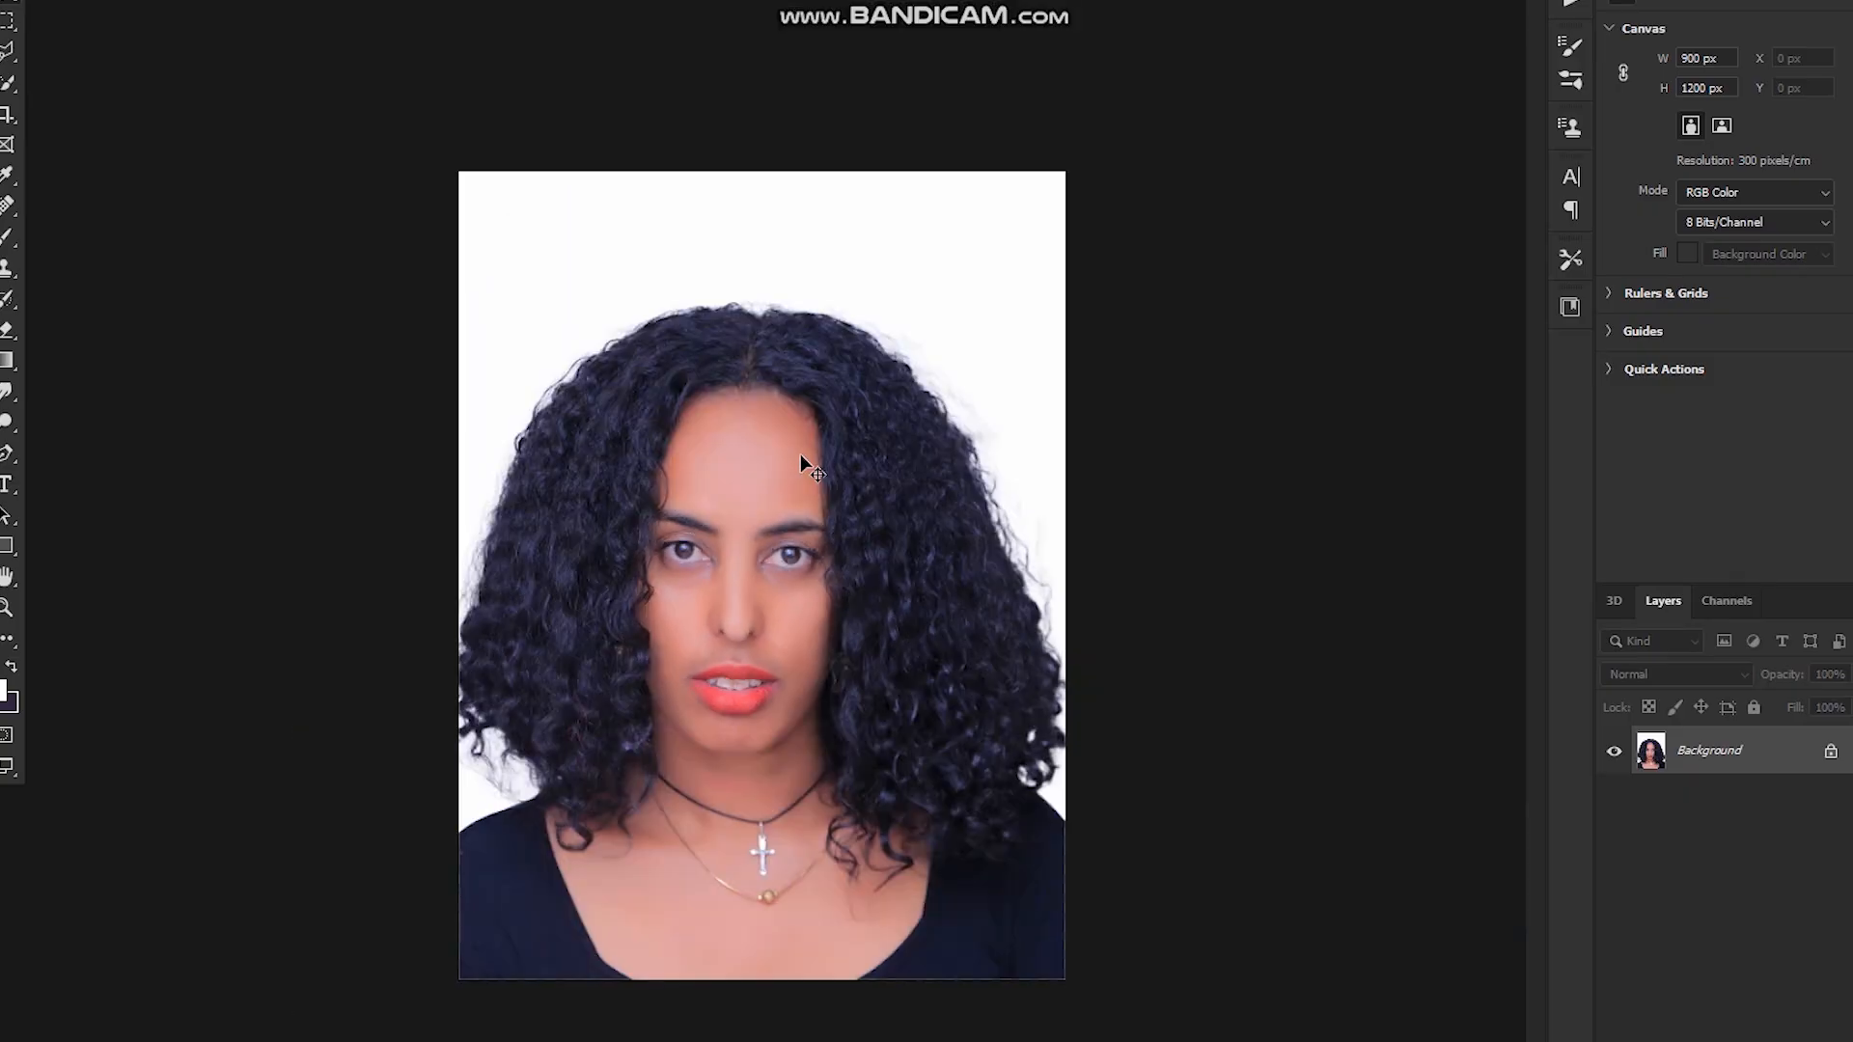
{"action": "scroll", "coordinate": [799, 457], "scroll_direction": "up", "scroll_amount": 1}
{"action": "scroll", "coordinate": [817, 519], "scroll_direction": "down", "scroll_amount": 1}
{"action": "scroll", "coordinate": [815, 511], "scroll_direction": "down", "scroll_amount": 1}
{"action": "scroll", "coordinate": [724, 512], "scroll_direction": "up", "scroll_amount": 2}
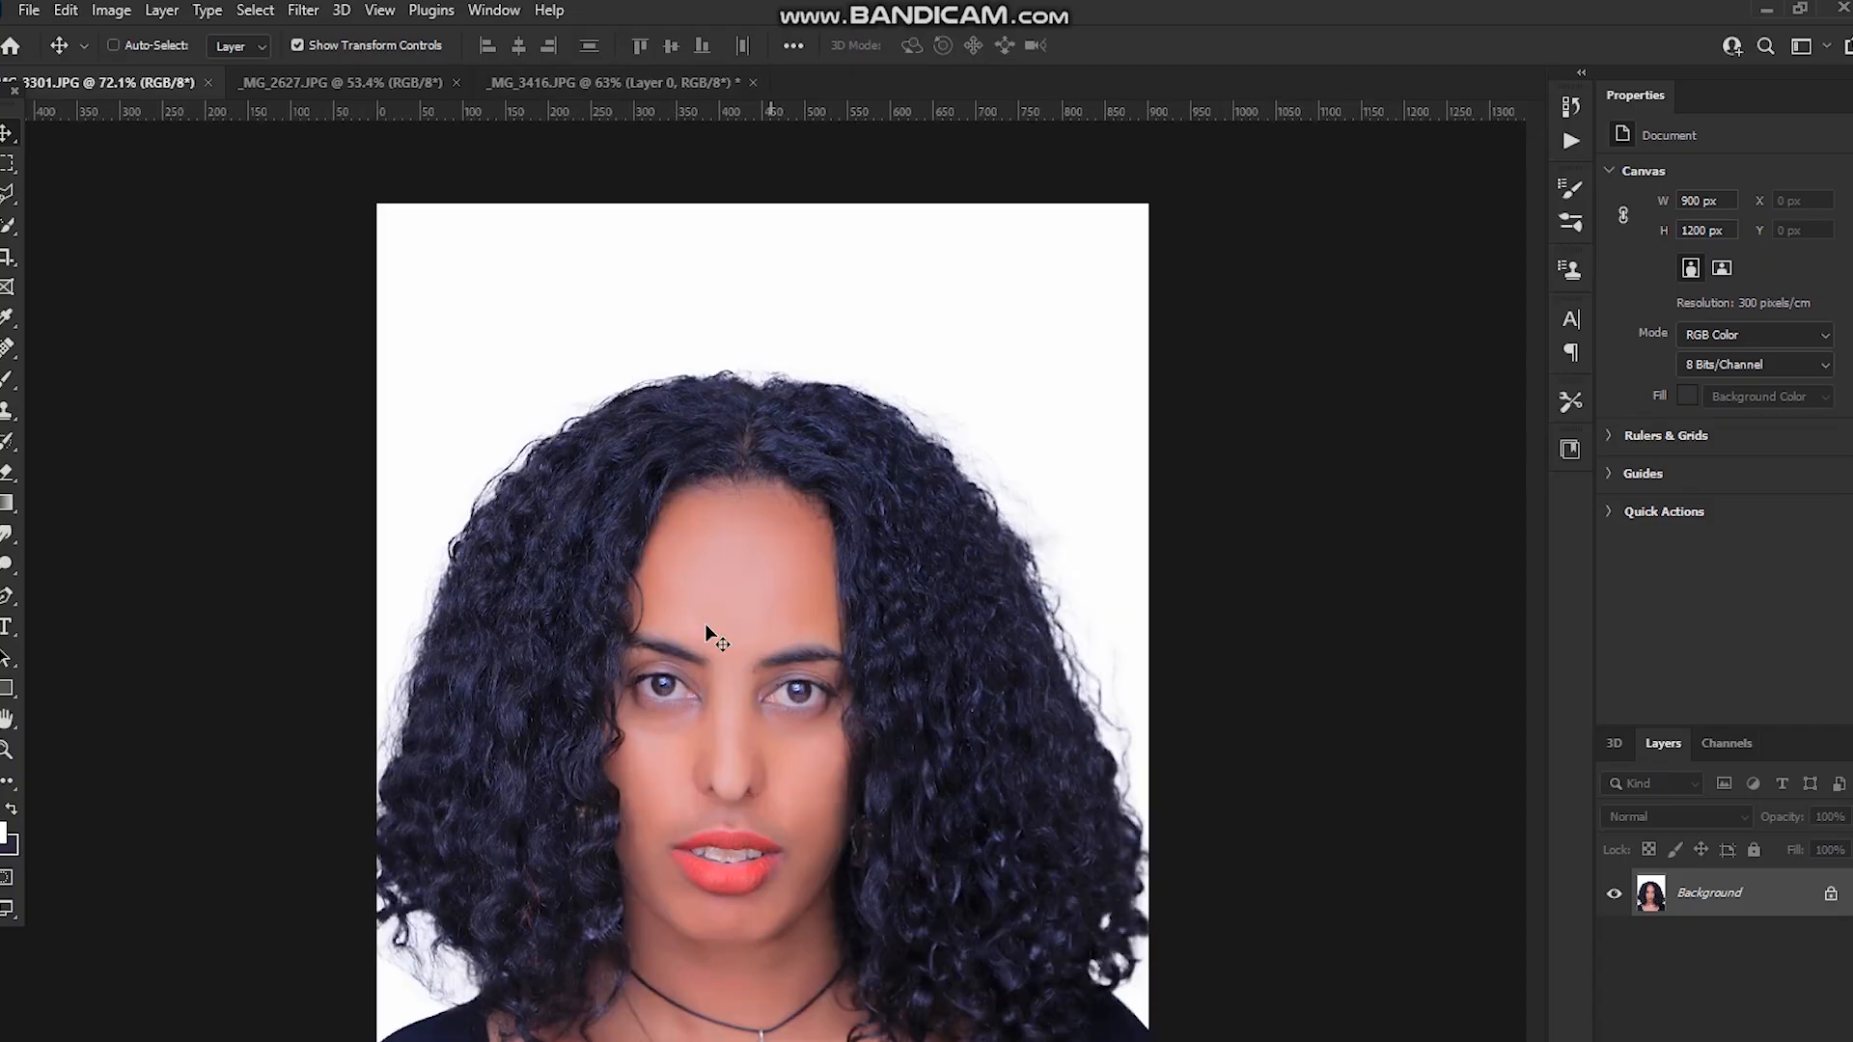
{"action": "scroll", "coordinate": [769, 588], "scroll_direction": "down", "scroll_amount": 1}
Return to the _MG_3416 portrait and set the Crop tool's resolution to 300 px/in
{"action": "left_click", "coordinate": [608, 83]}
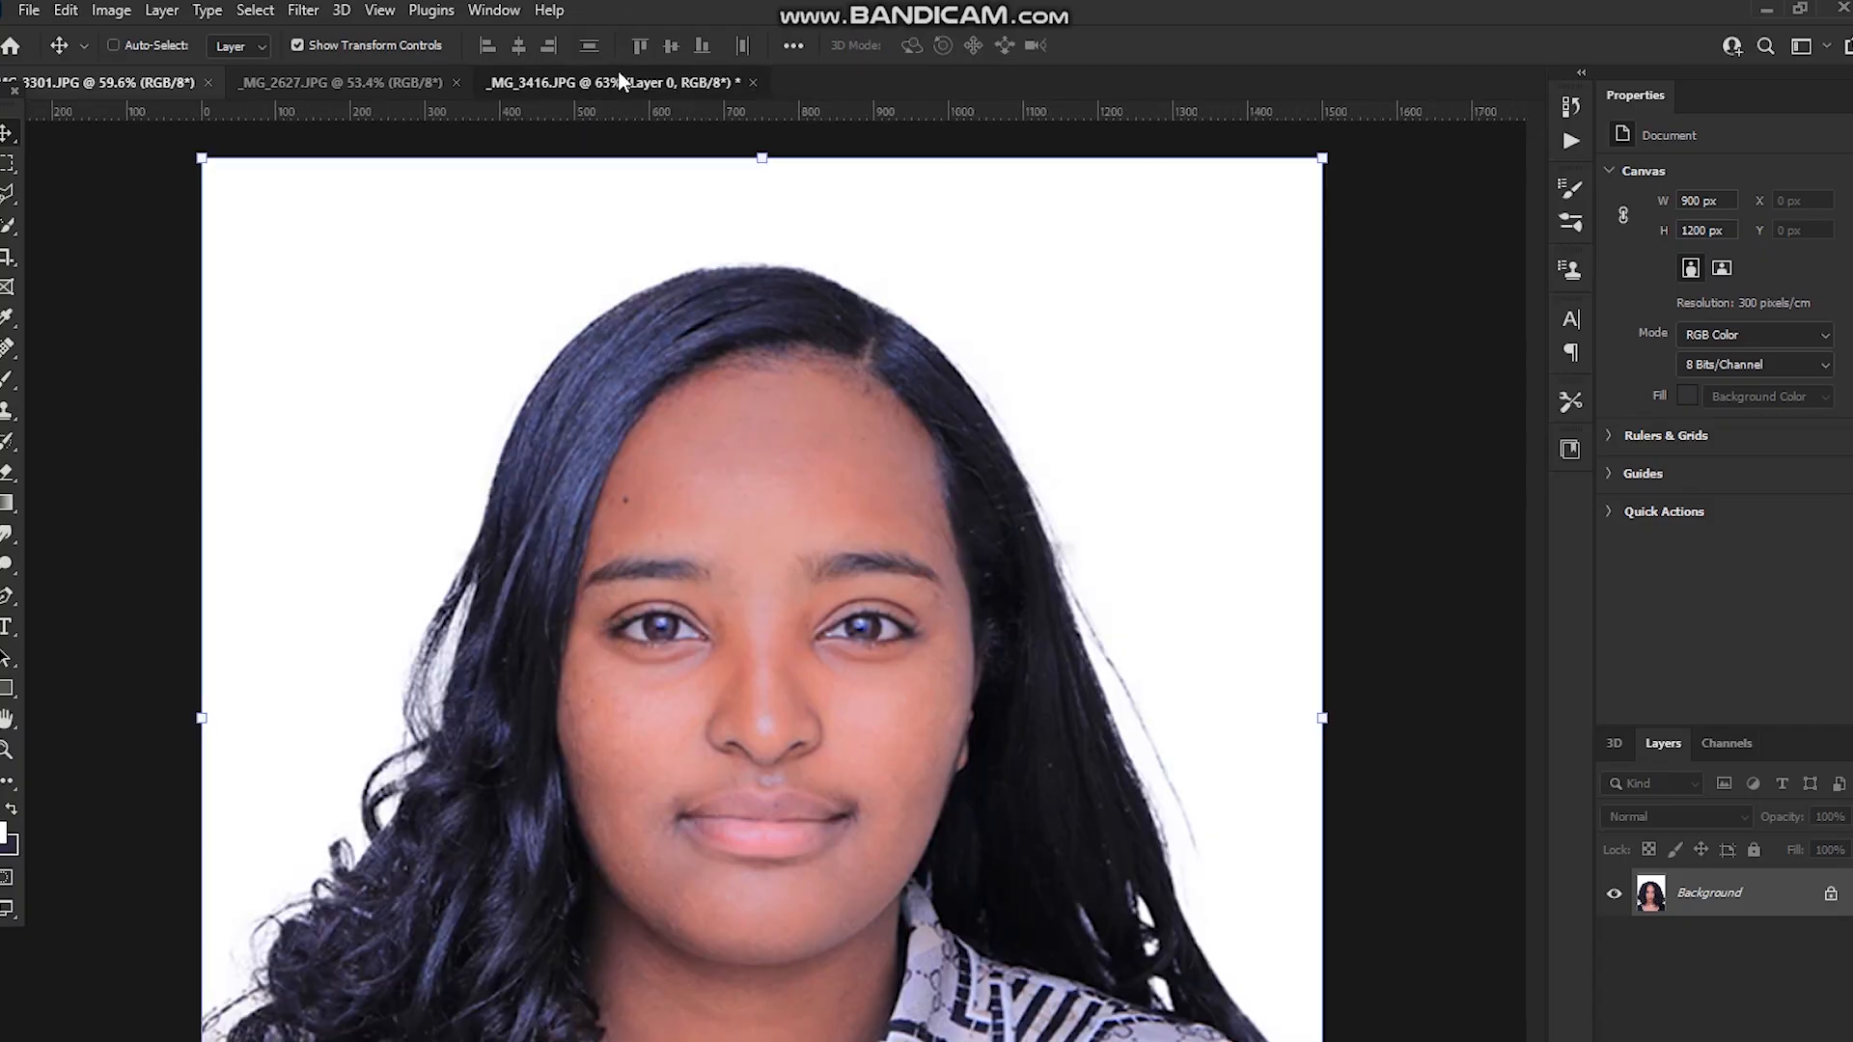
{"action": "scroll", "coordinate": [794, 877], "scroll_direction": "down", "scroll_amount": 2}
{"action": "left_click", "coordinate": [8, 256]}
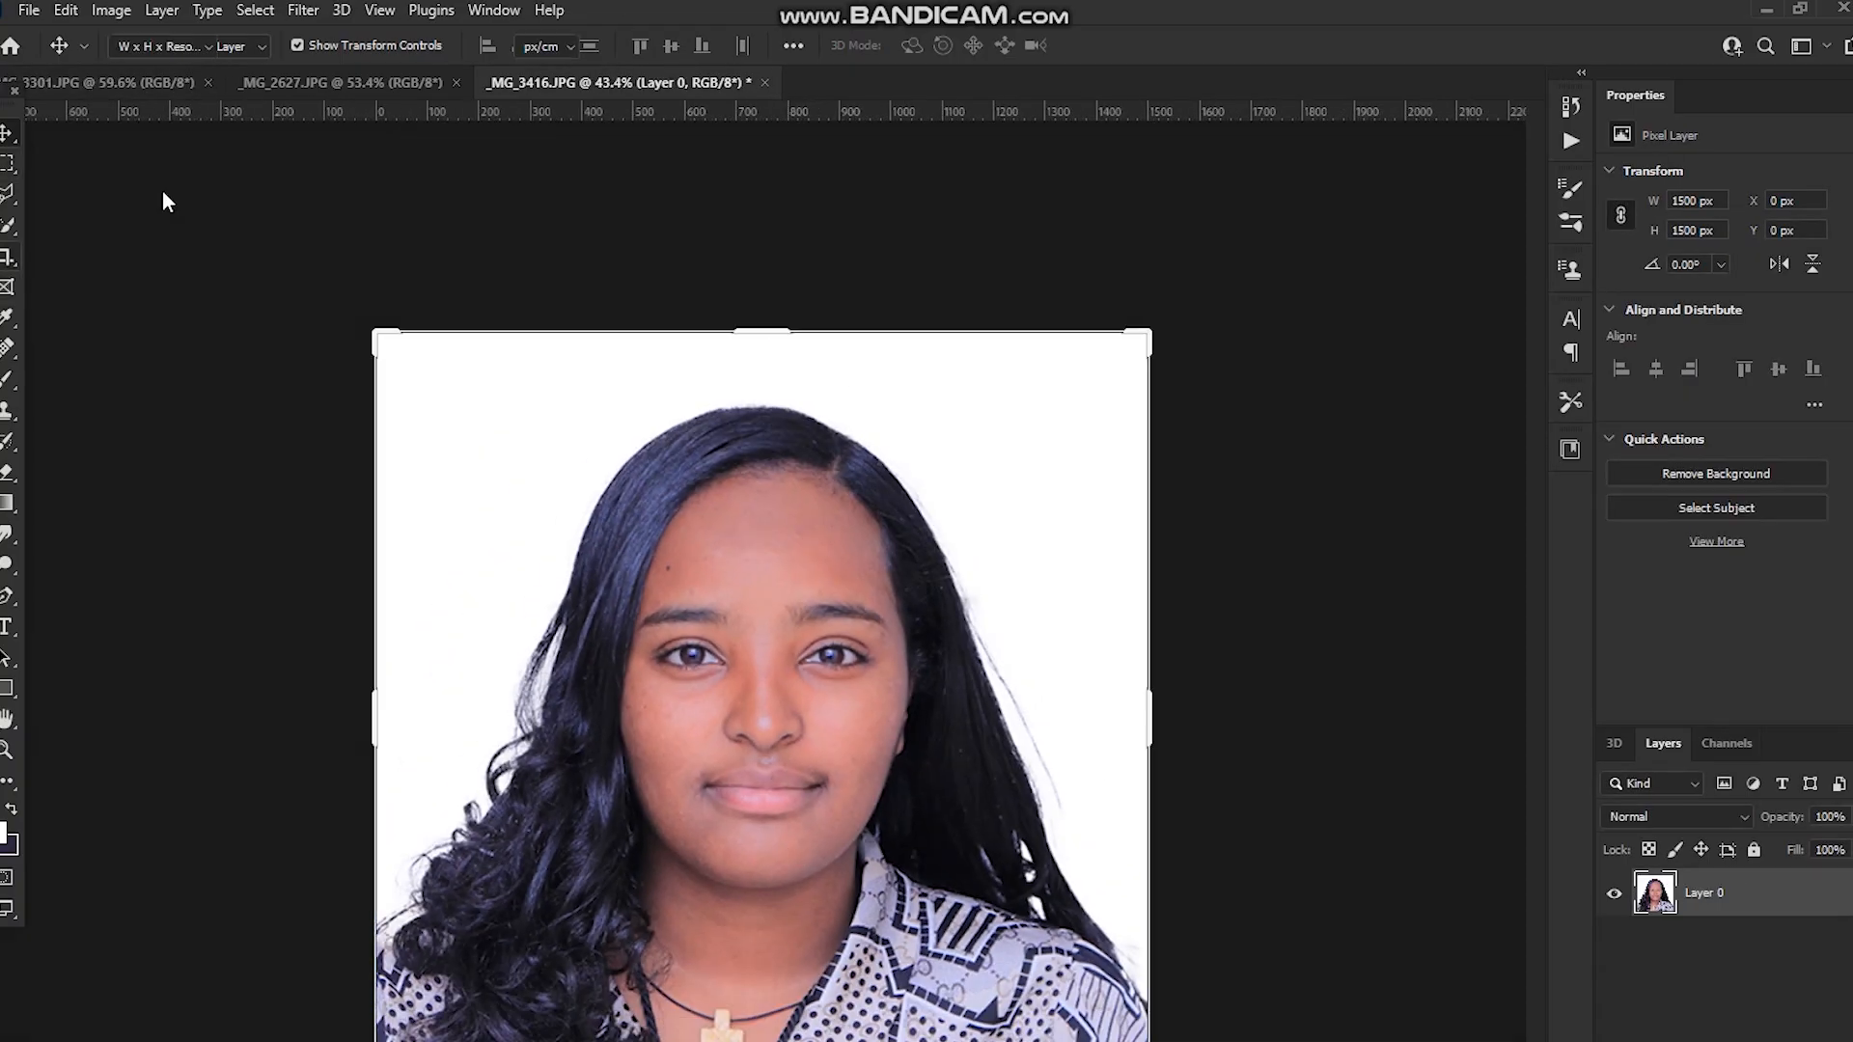
{"action": "left_click", "coordinate": [547, 68]}
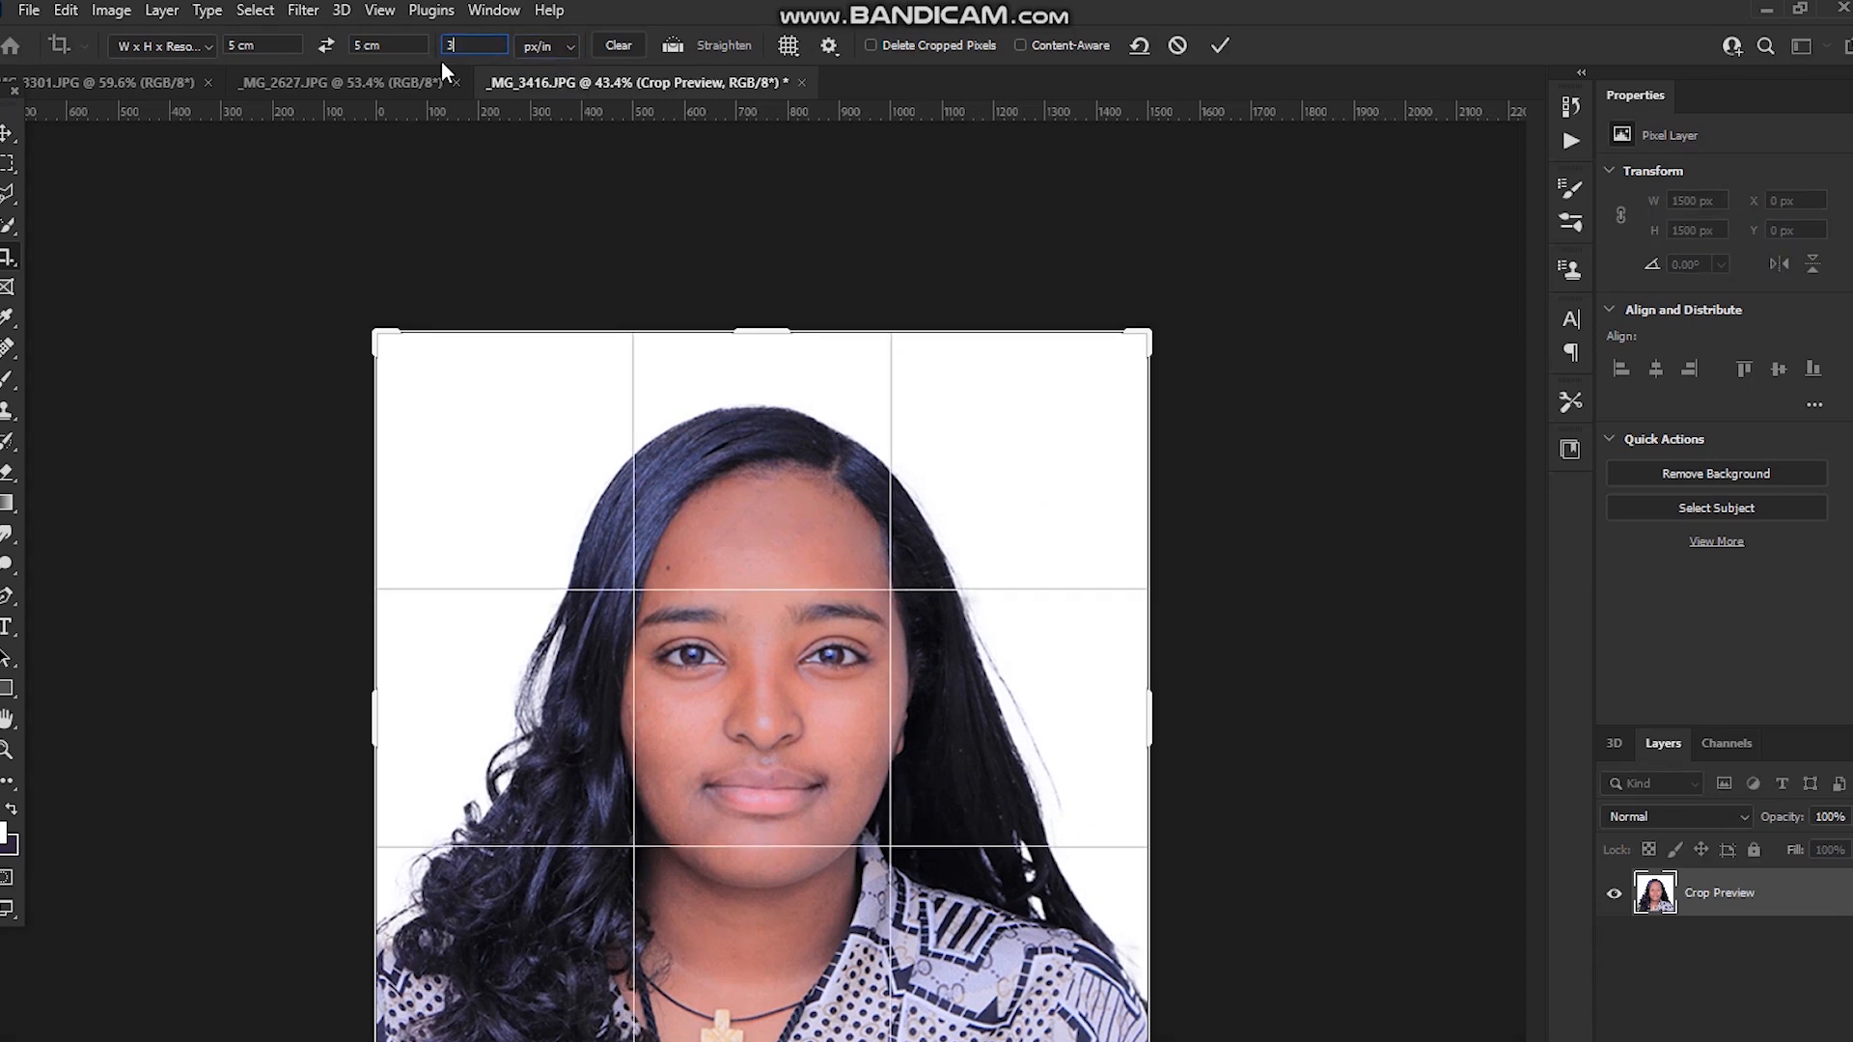
Set the crop width and height to 2 in each and apply the crop to the whole portrait
{"action": "left_click_drag", "start_coordinate": [399, 45], "coordinate": [307, 77]}
{"action": "type", "text": "2in"}
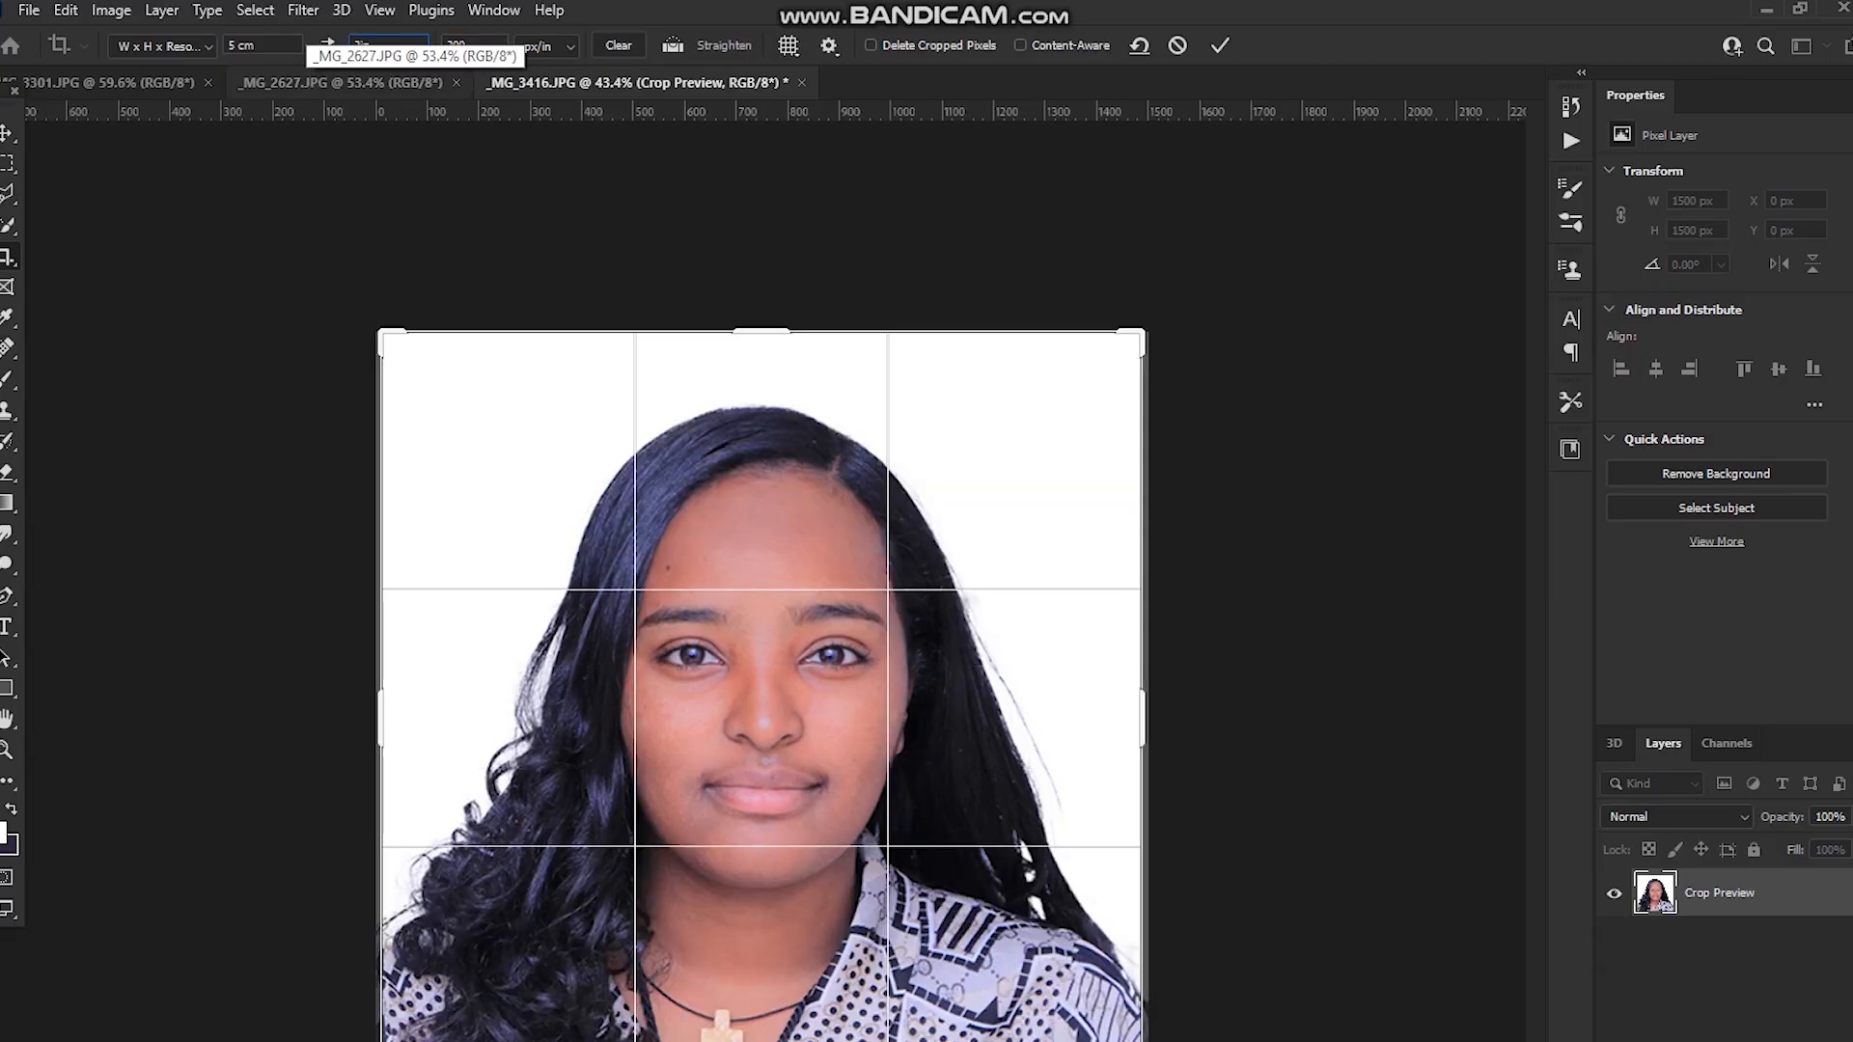
{"action": "key", "text": "shift+Tab"}
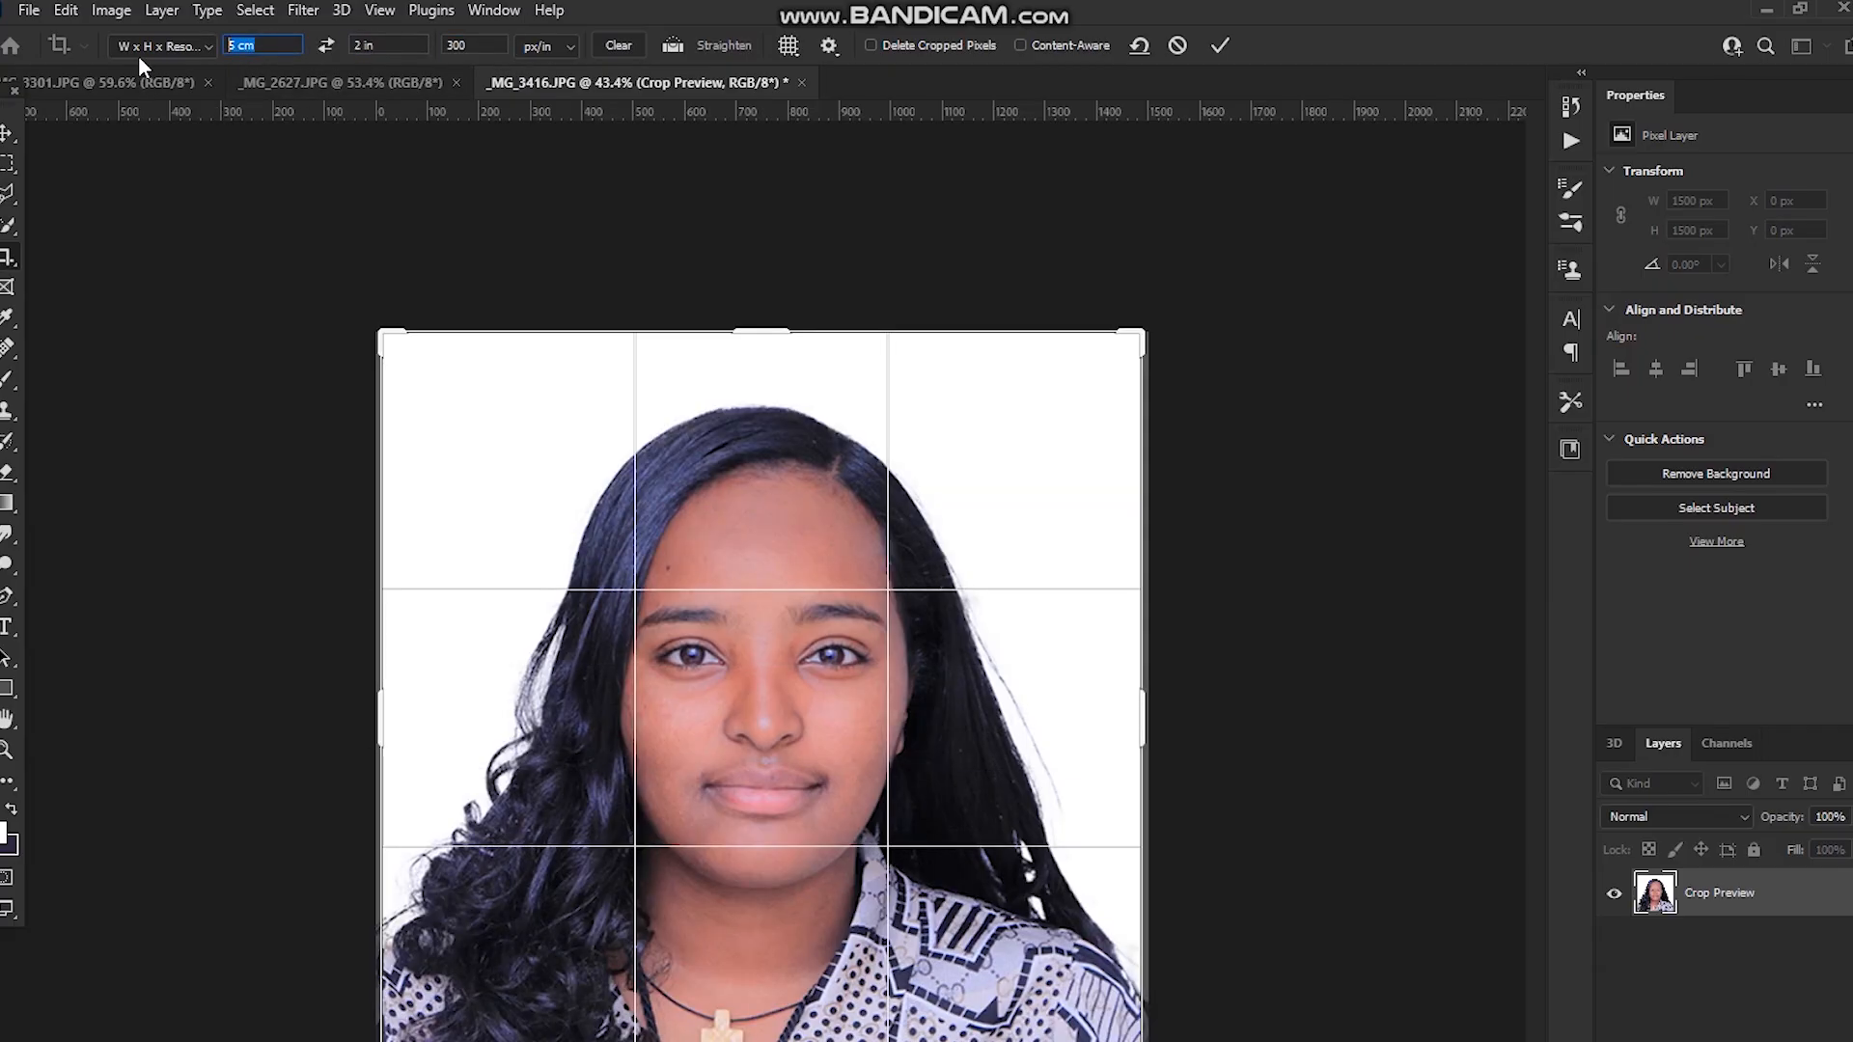
{"action": "type", "text": "2in"}
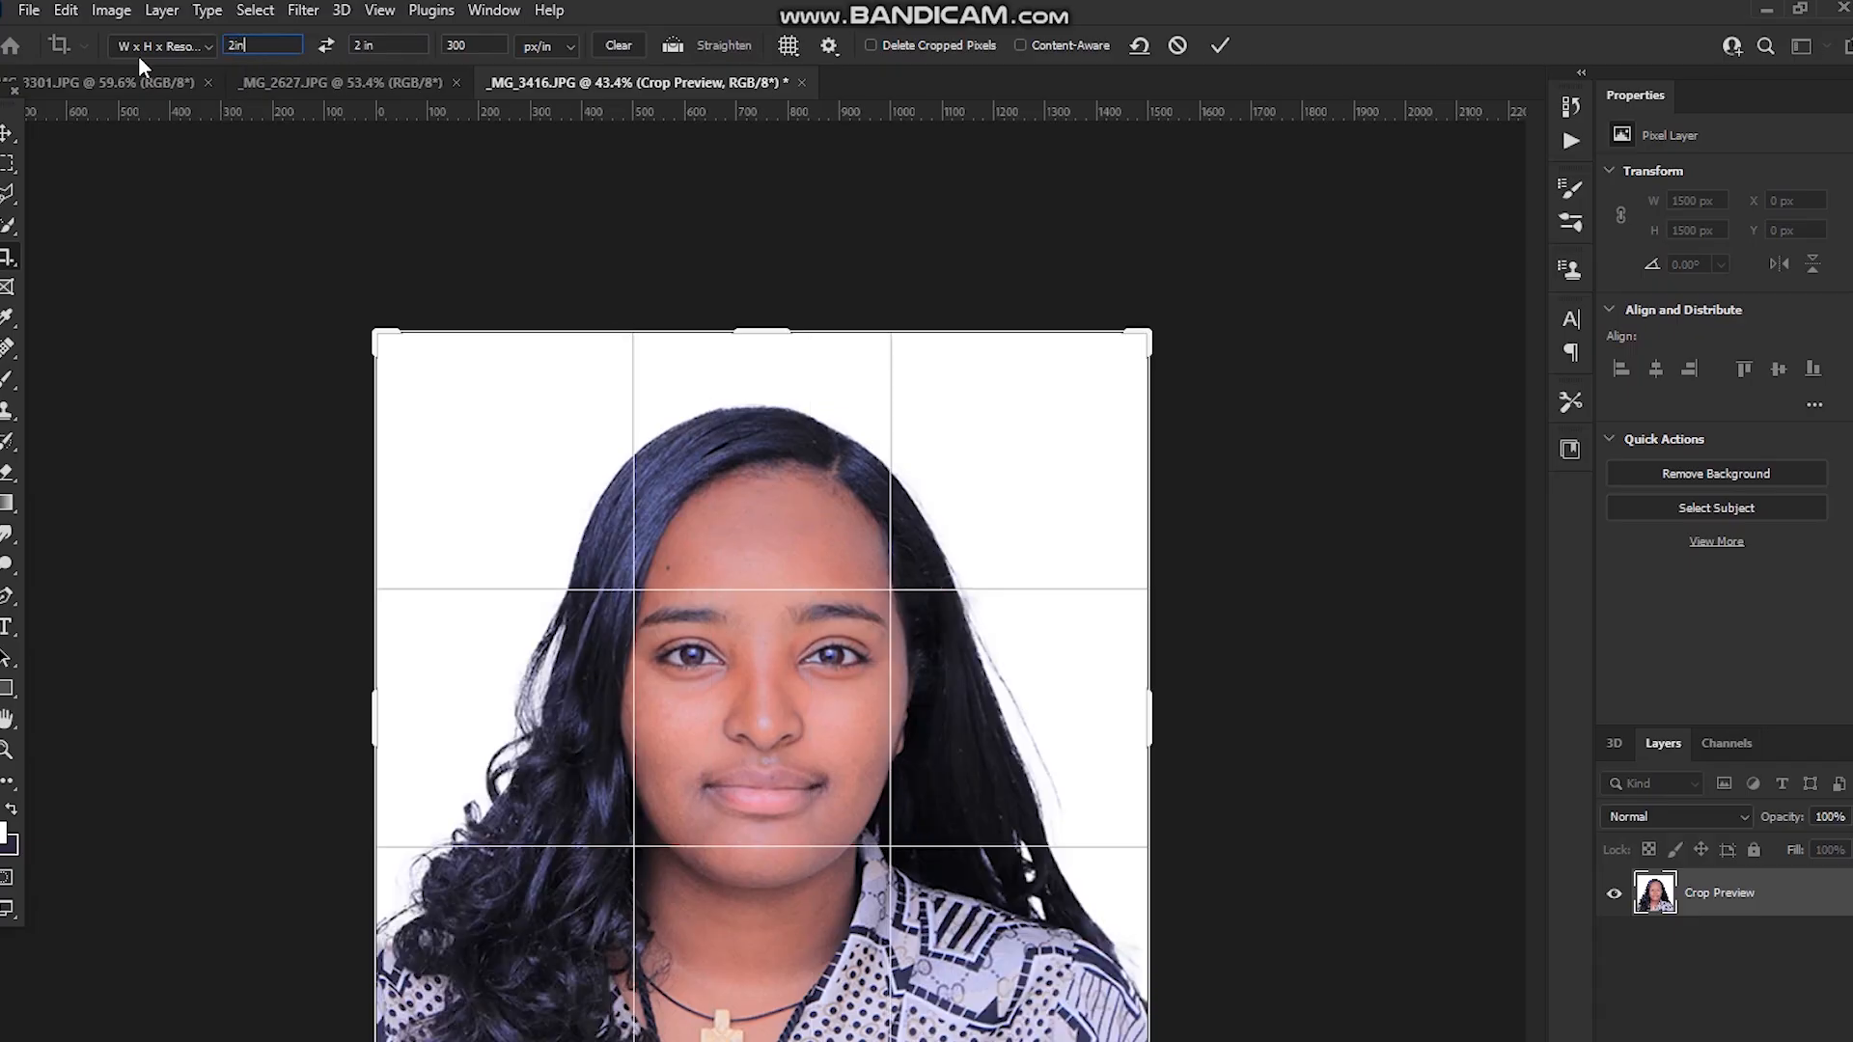
{"action": "key", "text": "Return"}
{"action": "scroll", "coordinate": [774, 720], "scroll_direction": "up", "scroll_amount": 5}
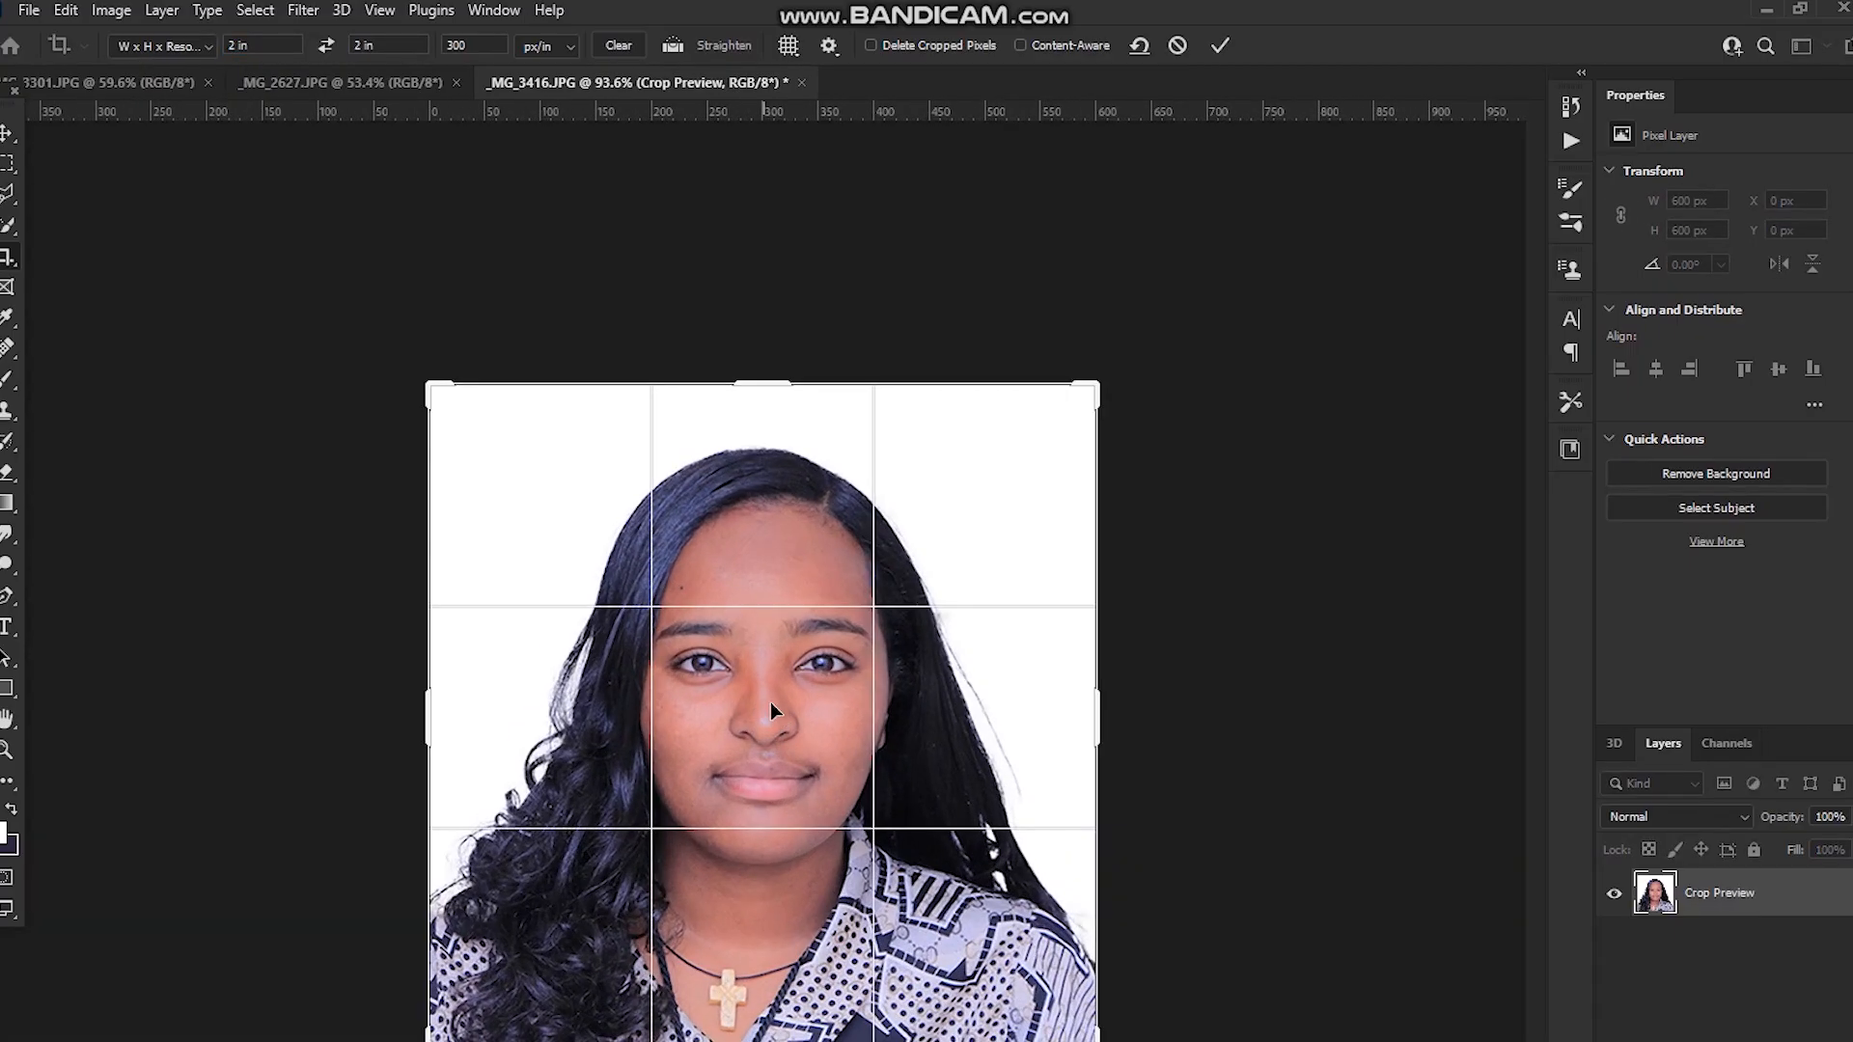
{"action": "scroll", "coordinate": [772, 719], "scroll_direction": "up", "scroll_amount": 1}
{"action": "scroll", "coordinate": [792, 592], "scroll_direction": "up", "scroll_amount": 1}
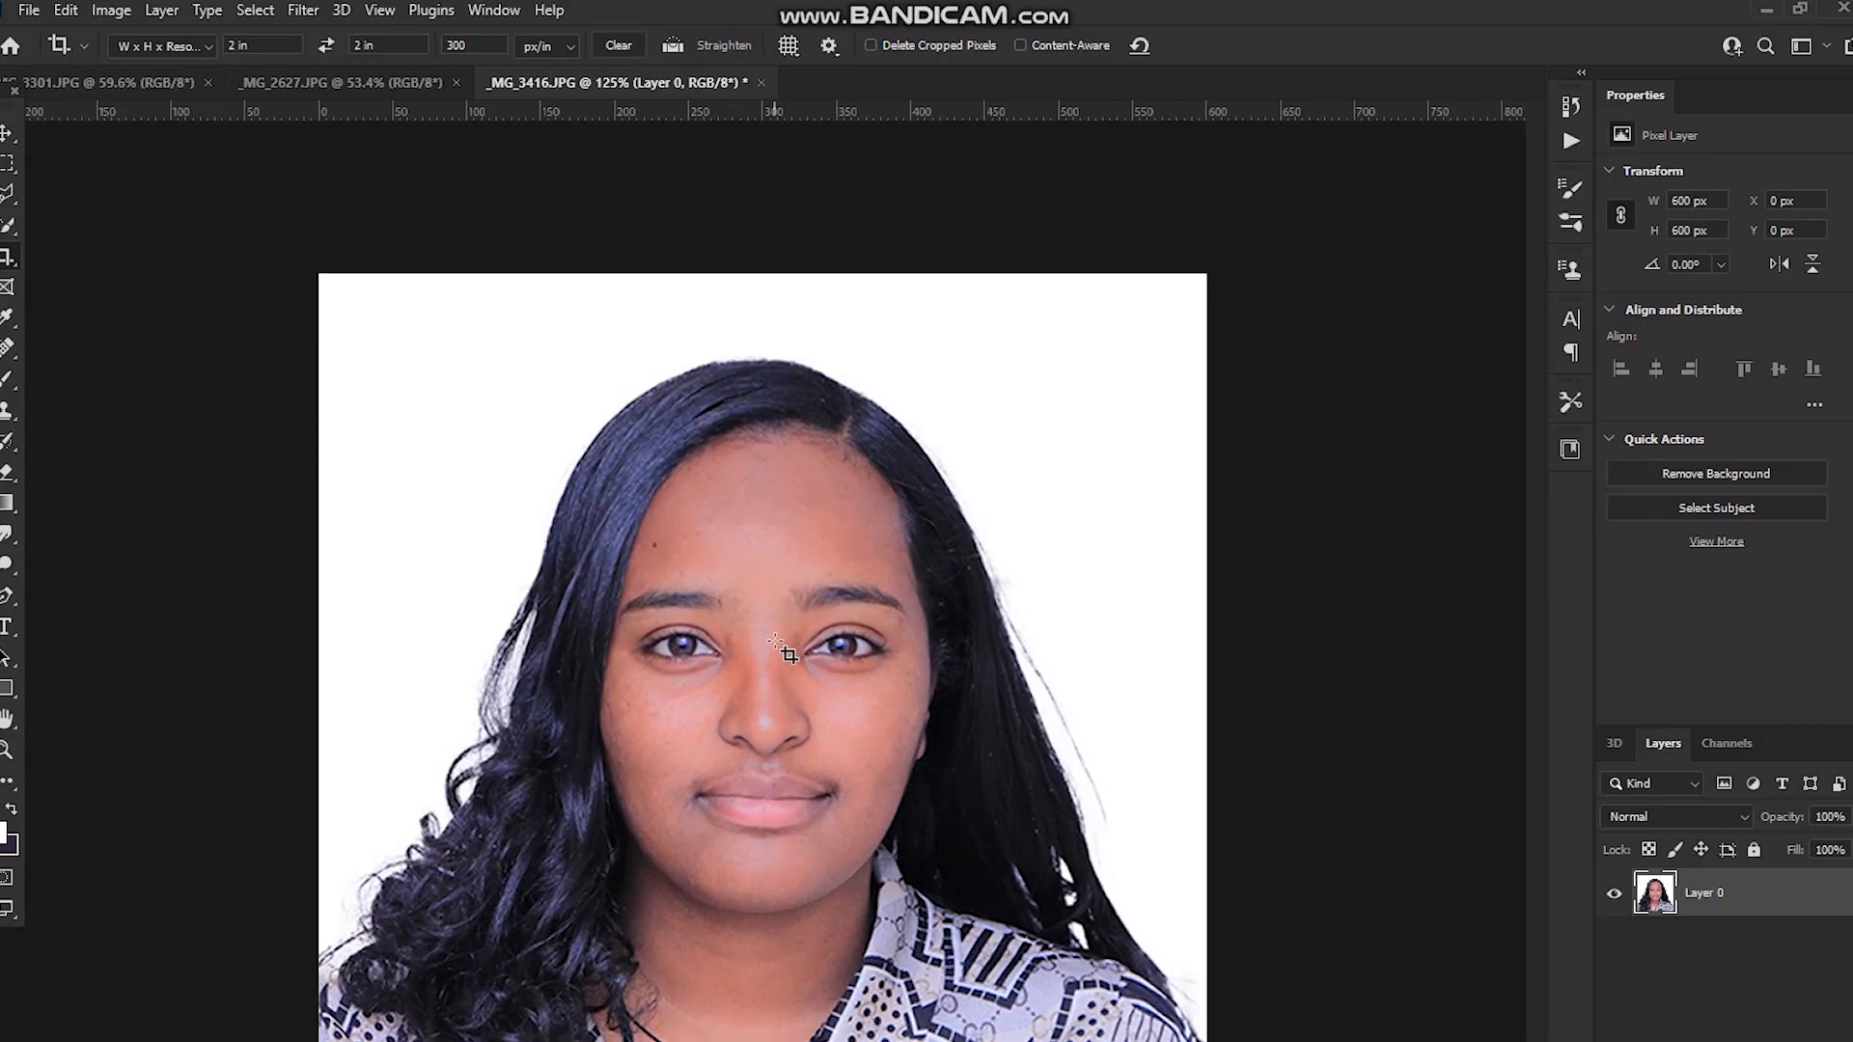
Flatten the cropped _MG_3416 image into a single background layer and switch to the Move tool
{"action": "right_click", "coordinate": [1805, 896]}
{"action": "left_click", "coordinate": [1592, 1041]}
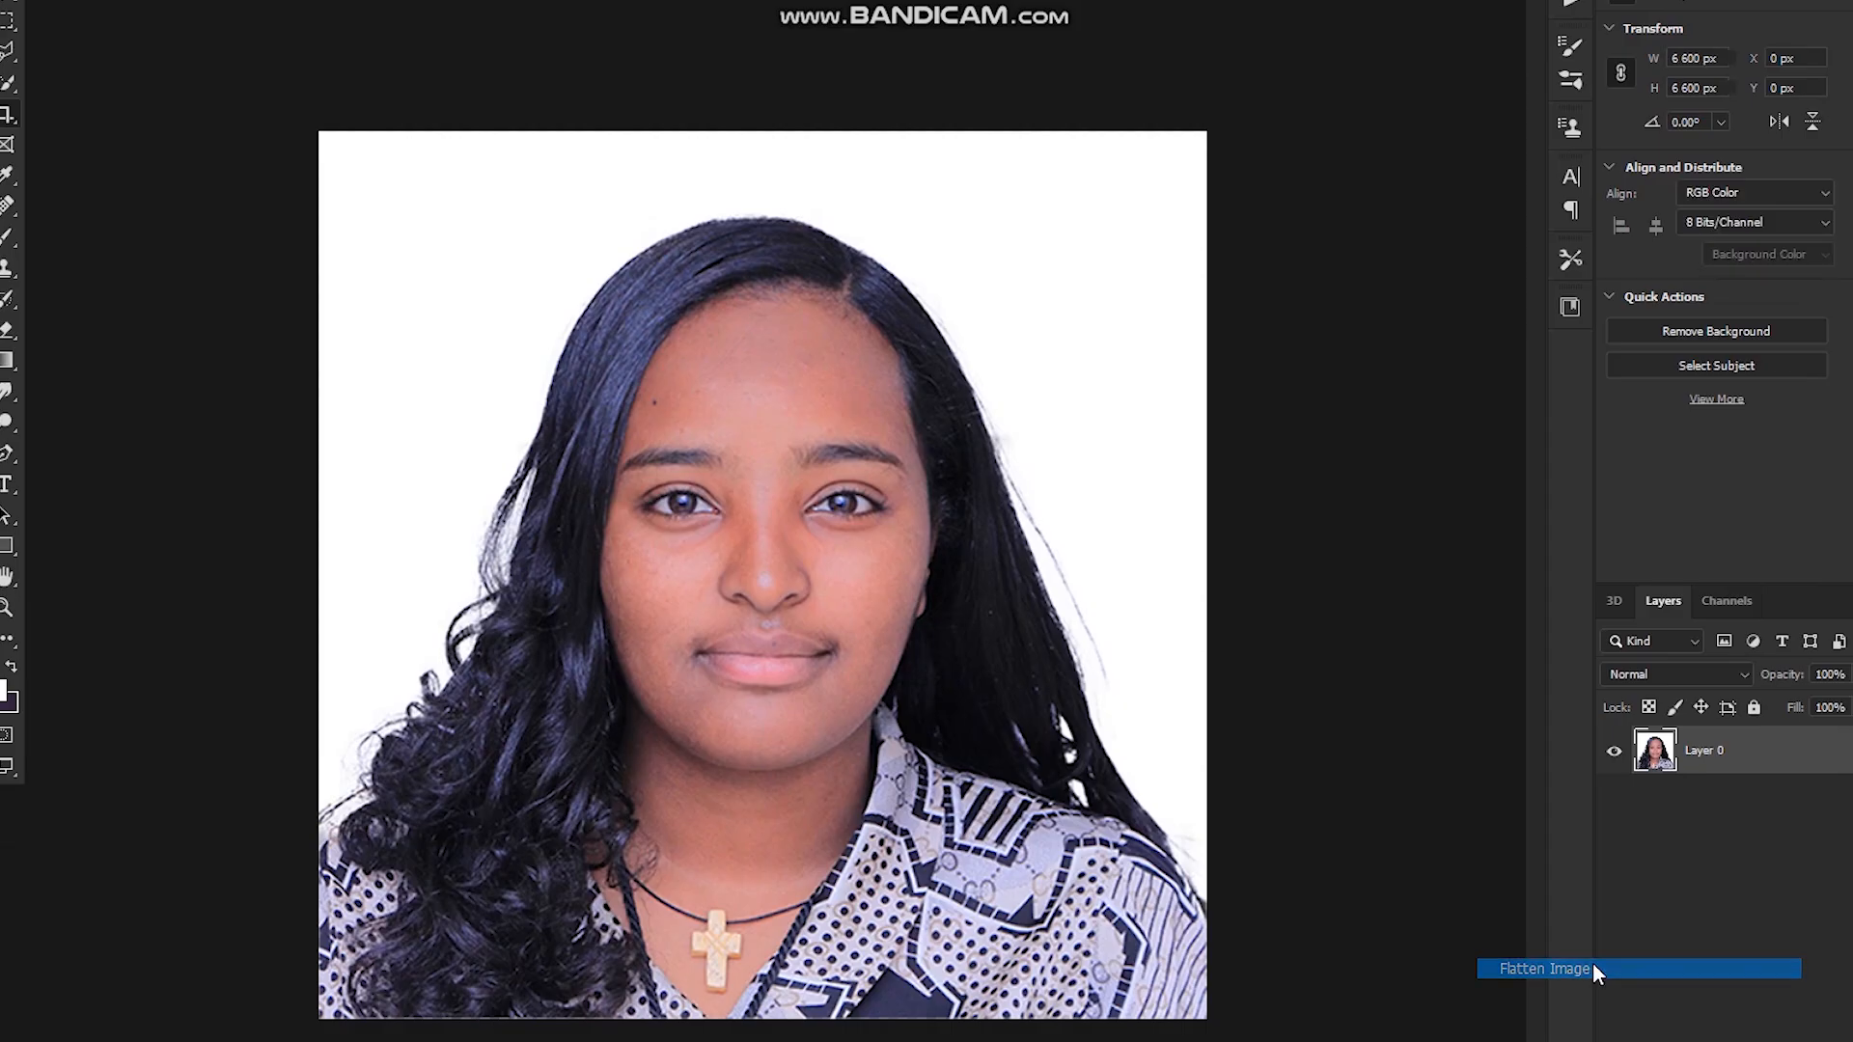
{"action": "scroll", "coordinate": [773, 579], "scroll_direction": "down", "scroll_amount": 2}
{"action": "left_click", "coordinate": [7, 20]}
{"action": "left_click", "coordinate": [7, 133]}
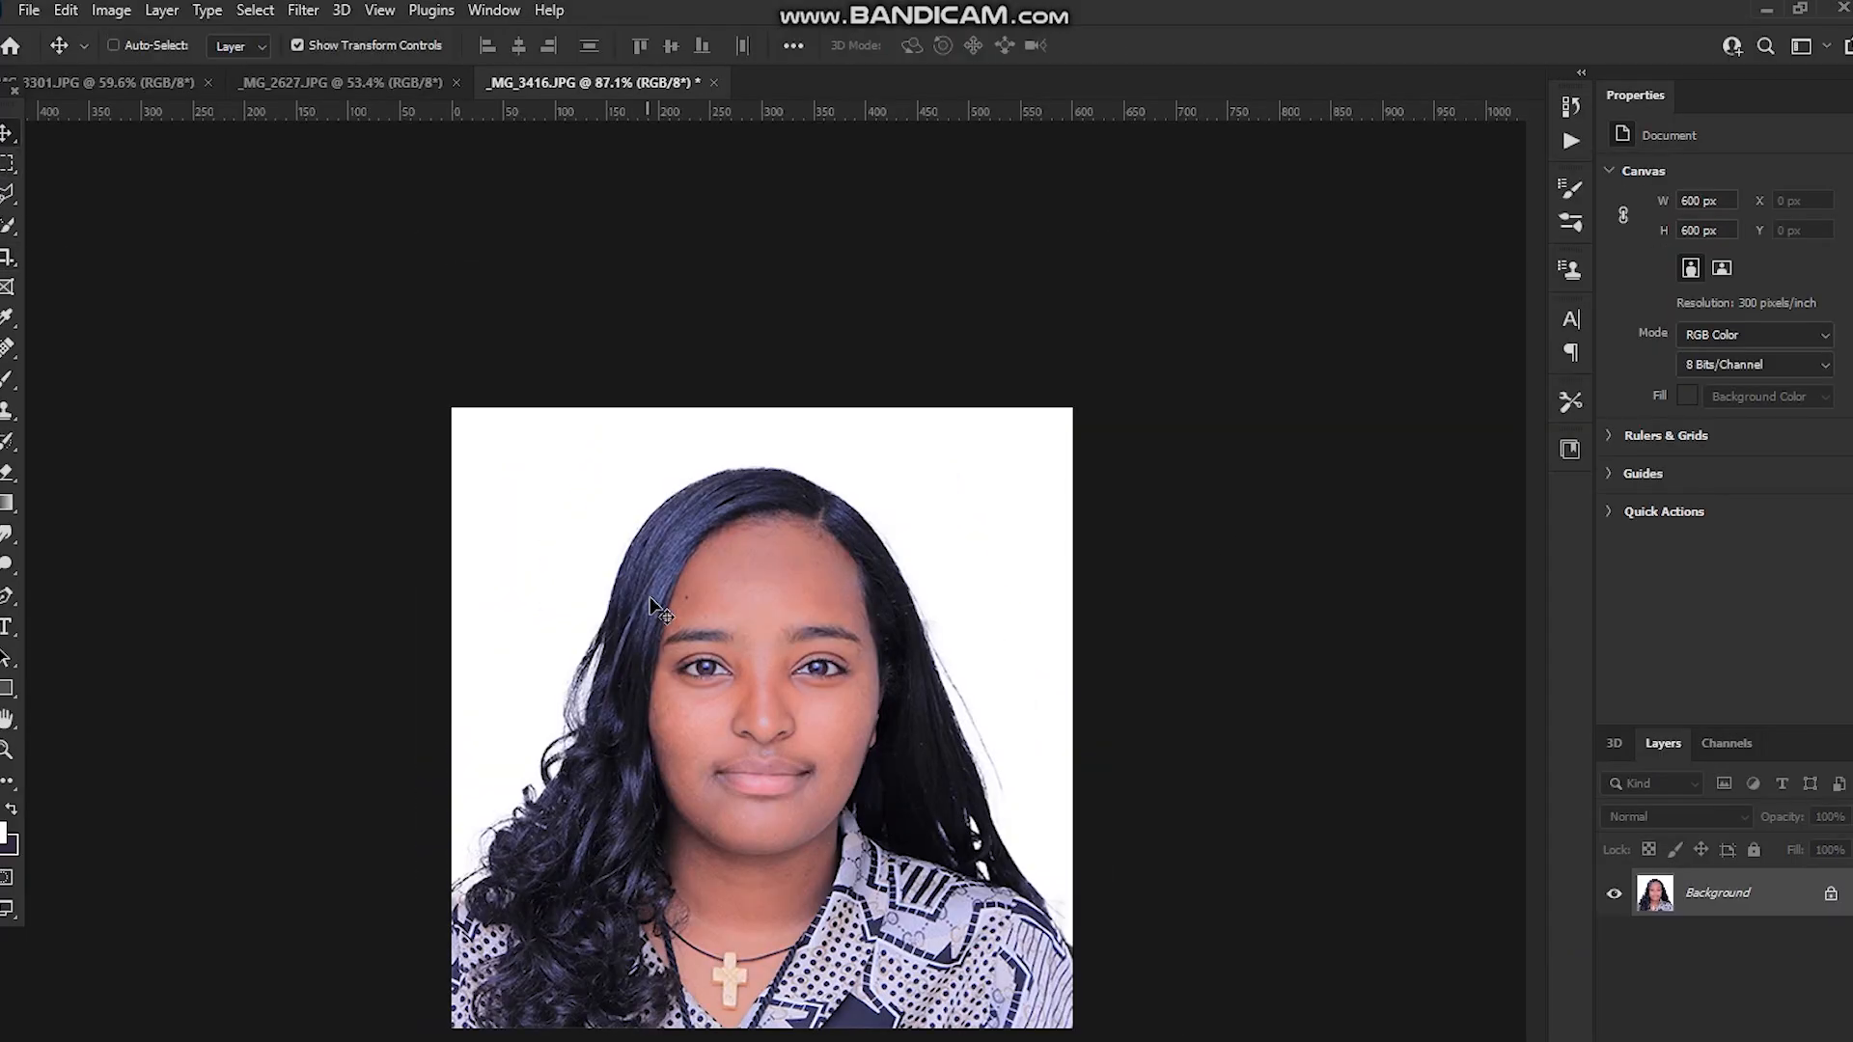
Examine the flattened 2 x 2 in portrait at several magnifications
{"action": "scroll", "coordinate": [657, 606], "scroll_direction": "up", "scroll_amount": 2}
{"action": "scroll", "coordinate": [715, 639], "scroll_direction": "down", "scroll_amount": 2}
{"action": "left_click", "coordinate": [7, 162]}
{"action": "left_click", "coordinate": [8, 132]}
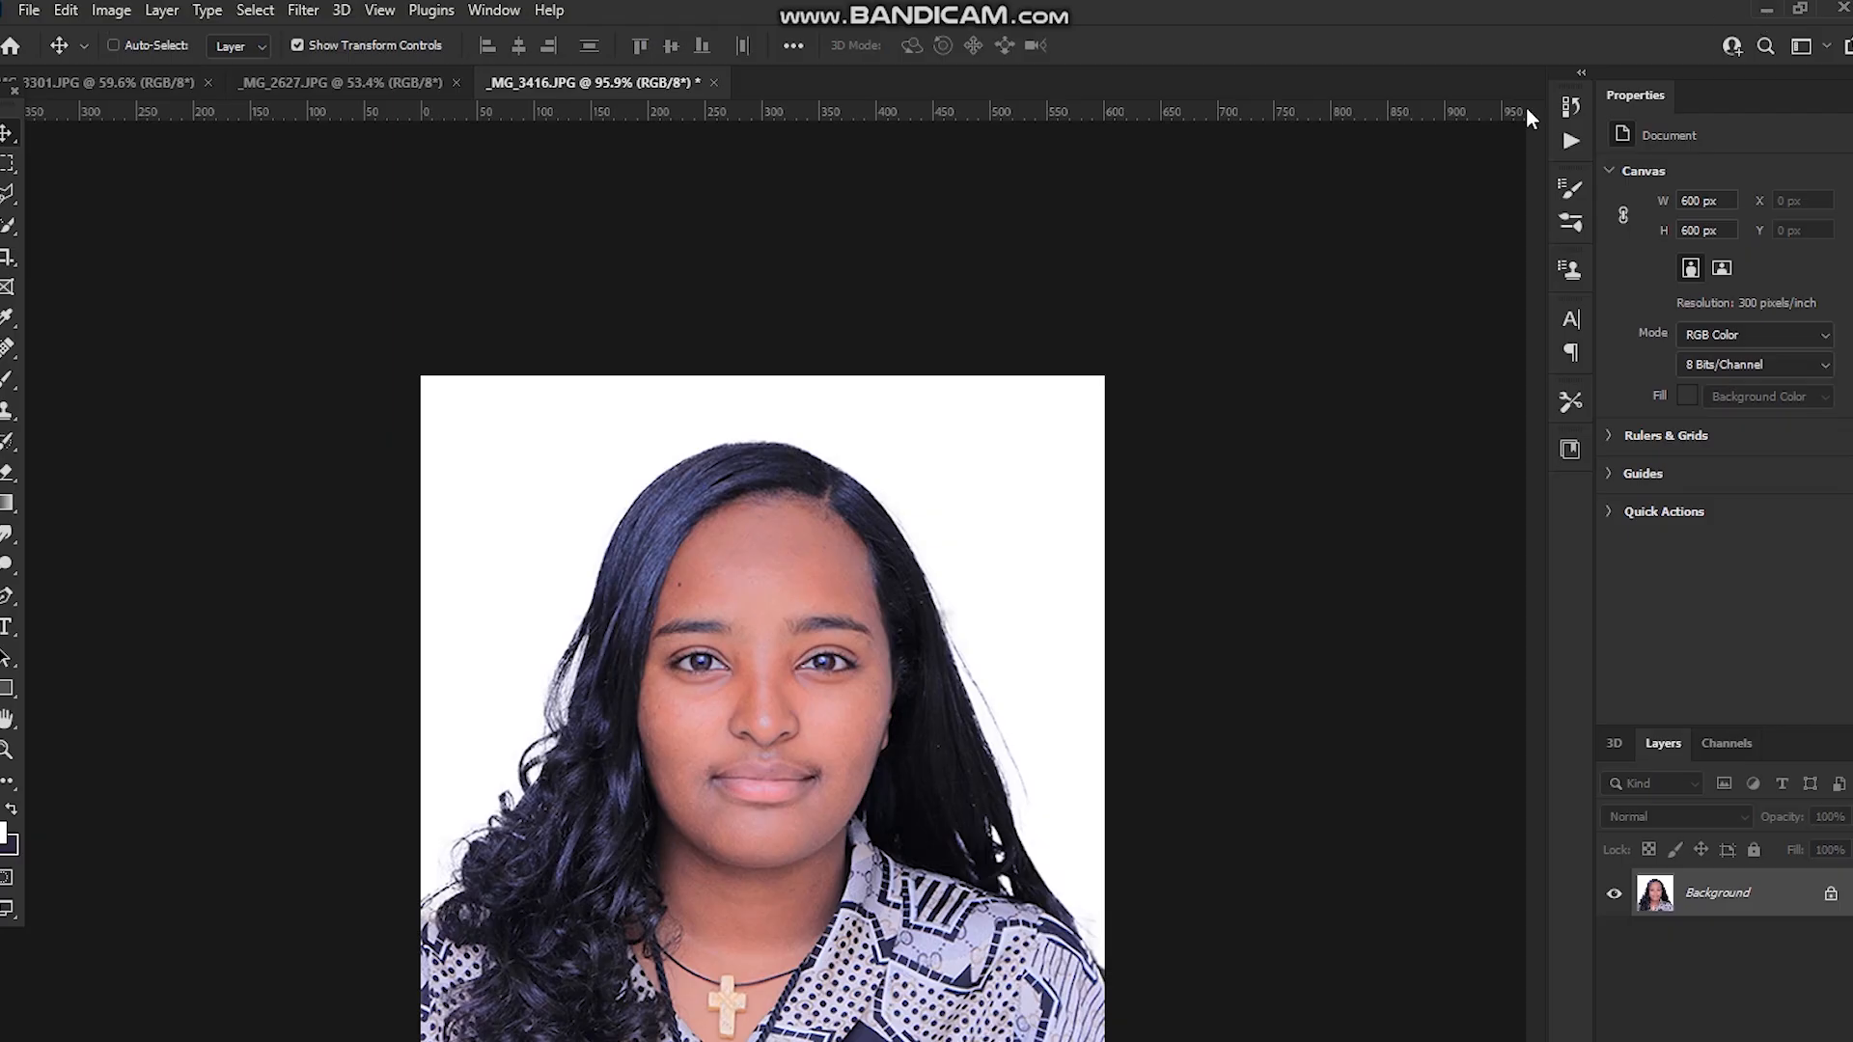
{"action": "scroll", "coordinate": [709, 783], "scroll_direction": "up", "scroll_amount": 3}
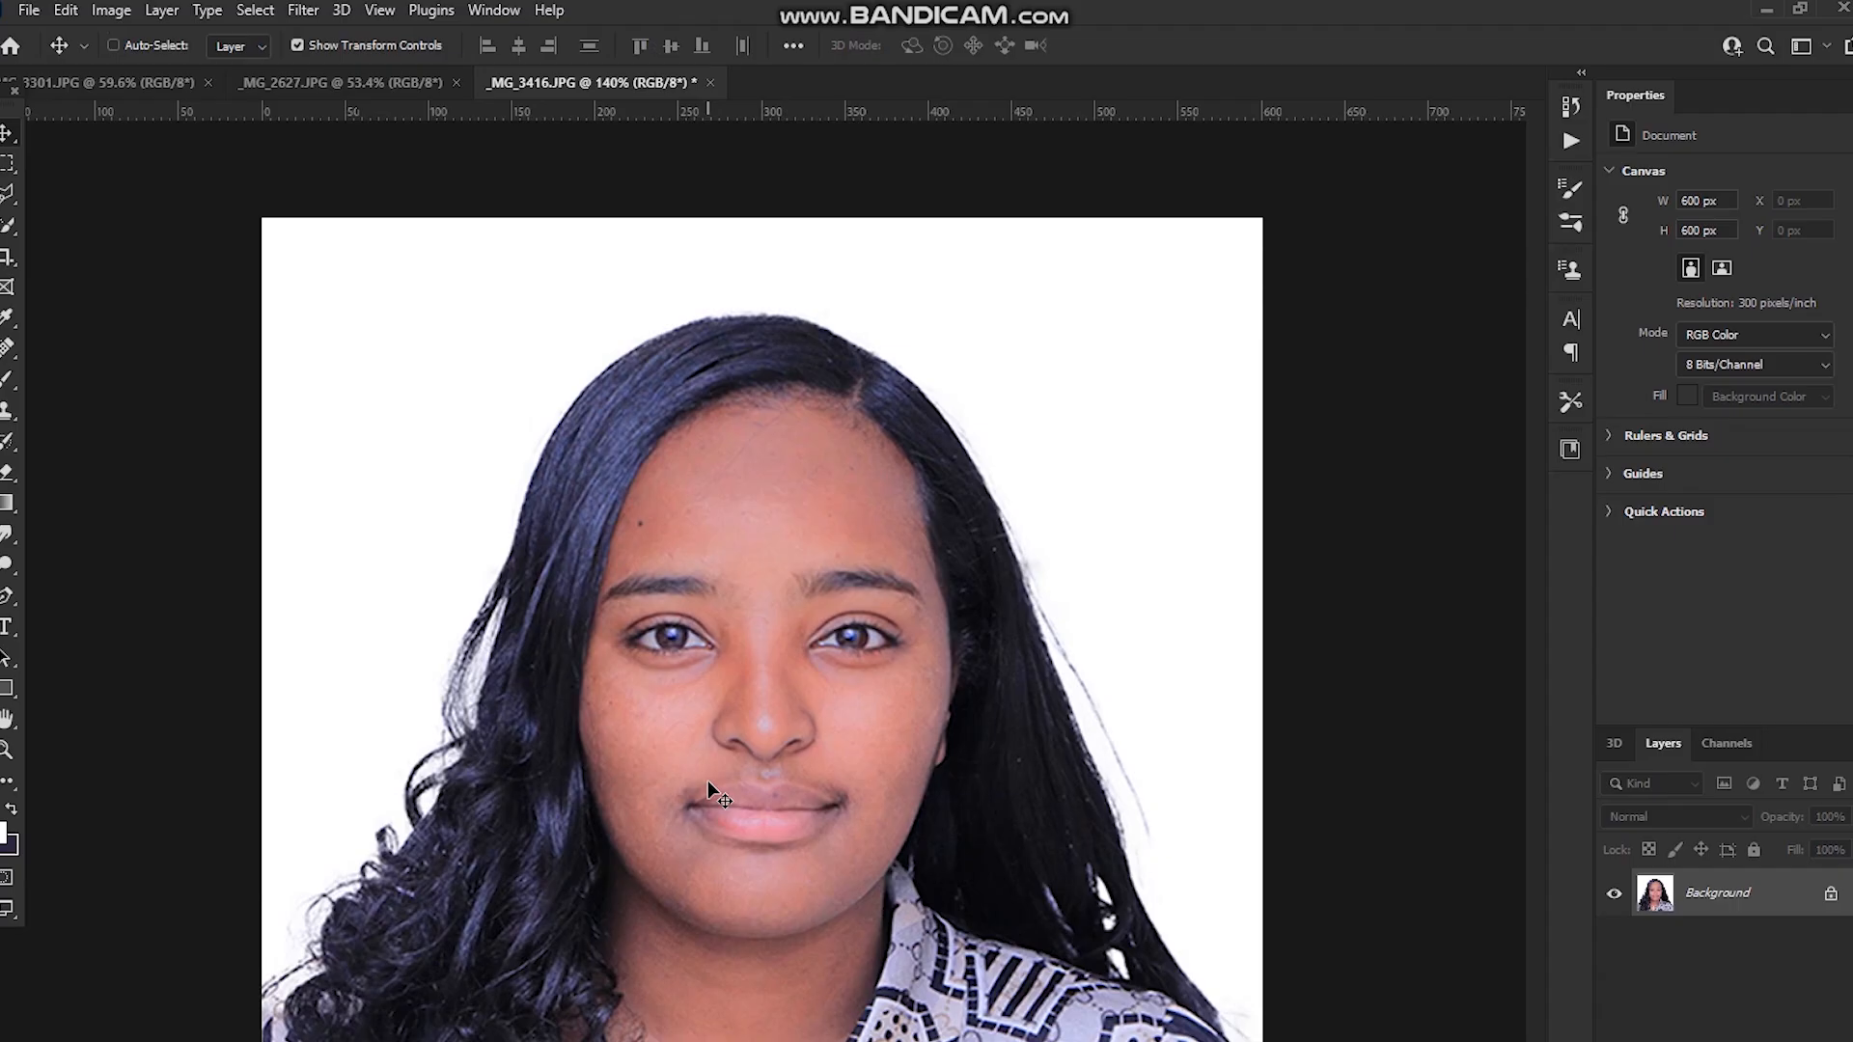
{"action": "scroll", "coordinate": [708, 779], "scroll_direction": "down", "scroll_amount": 2}
{"action": "scroll", "coordinate": [720, 783], "scroll_direction": "up", "scroll_amount": 1}
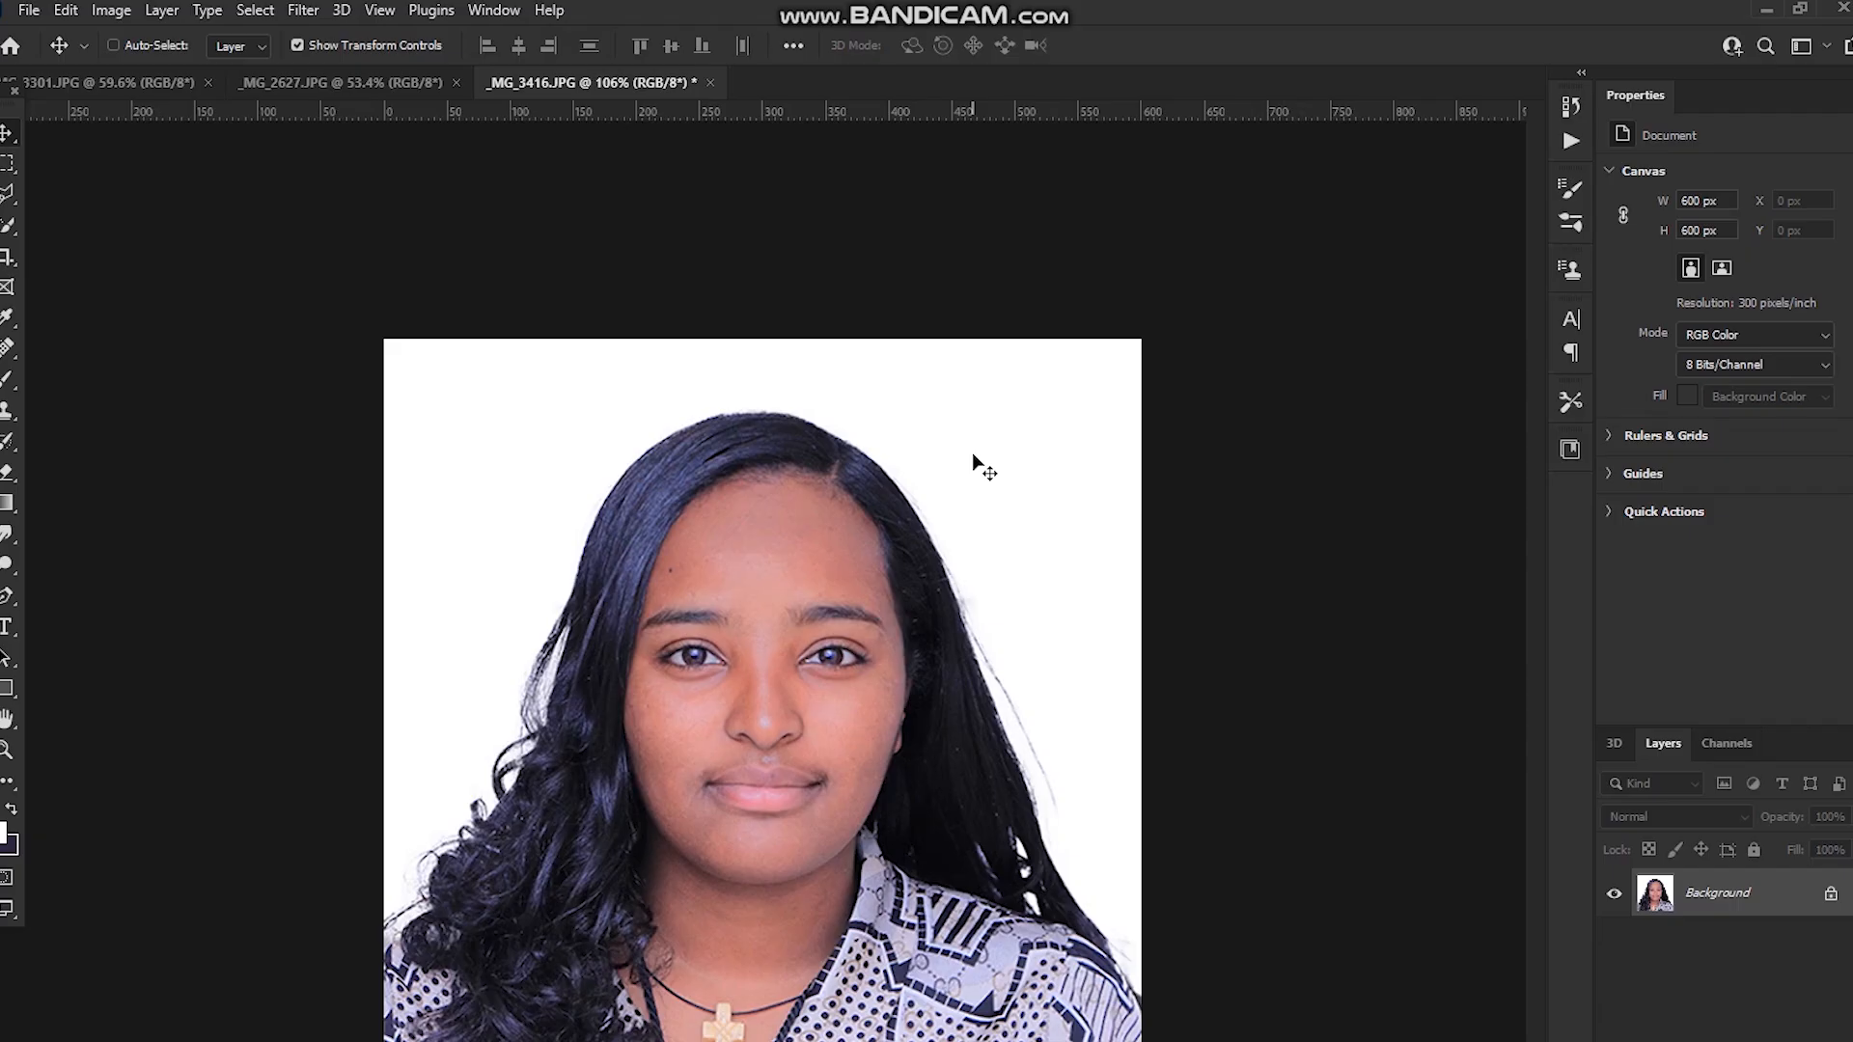
{"action": "scroll", "coordinate": [807, 726], "scroll_direction": "up", "scroll_amount": 1}
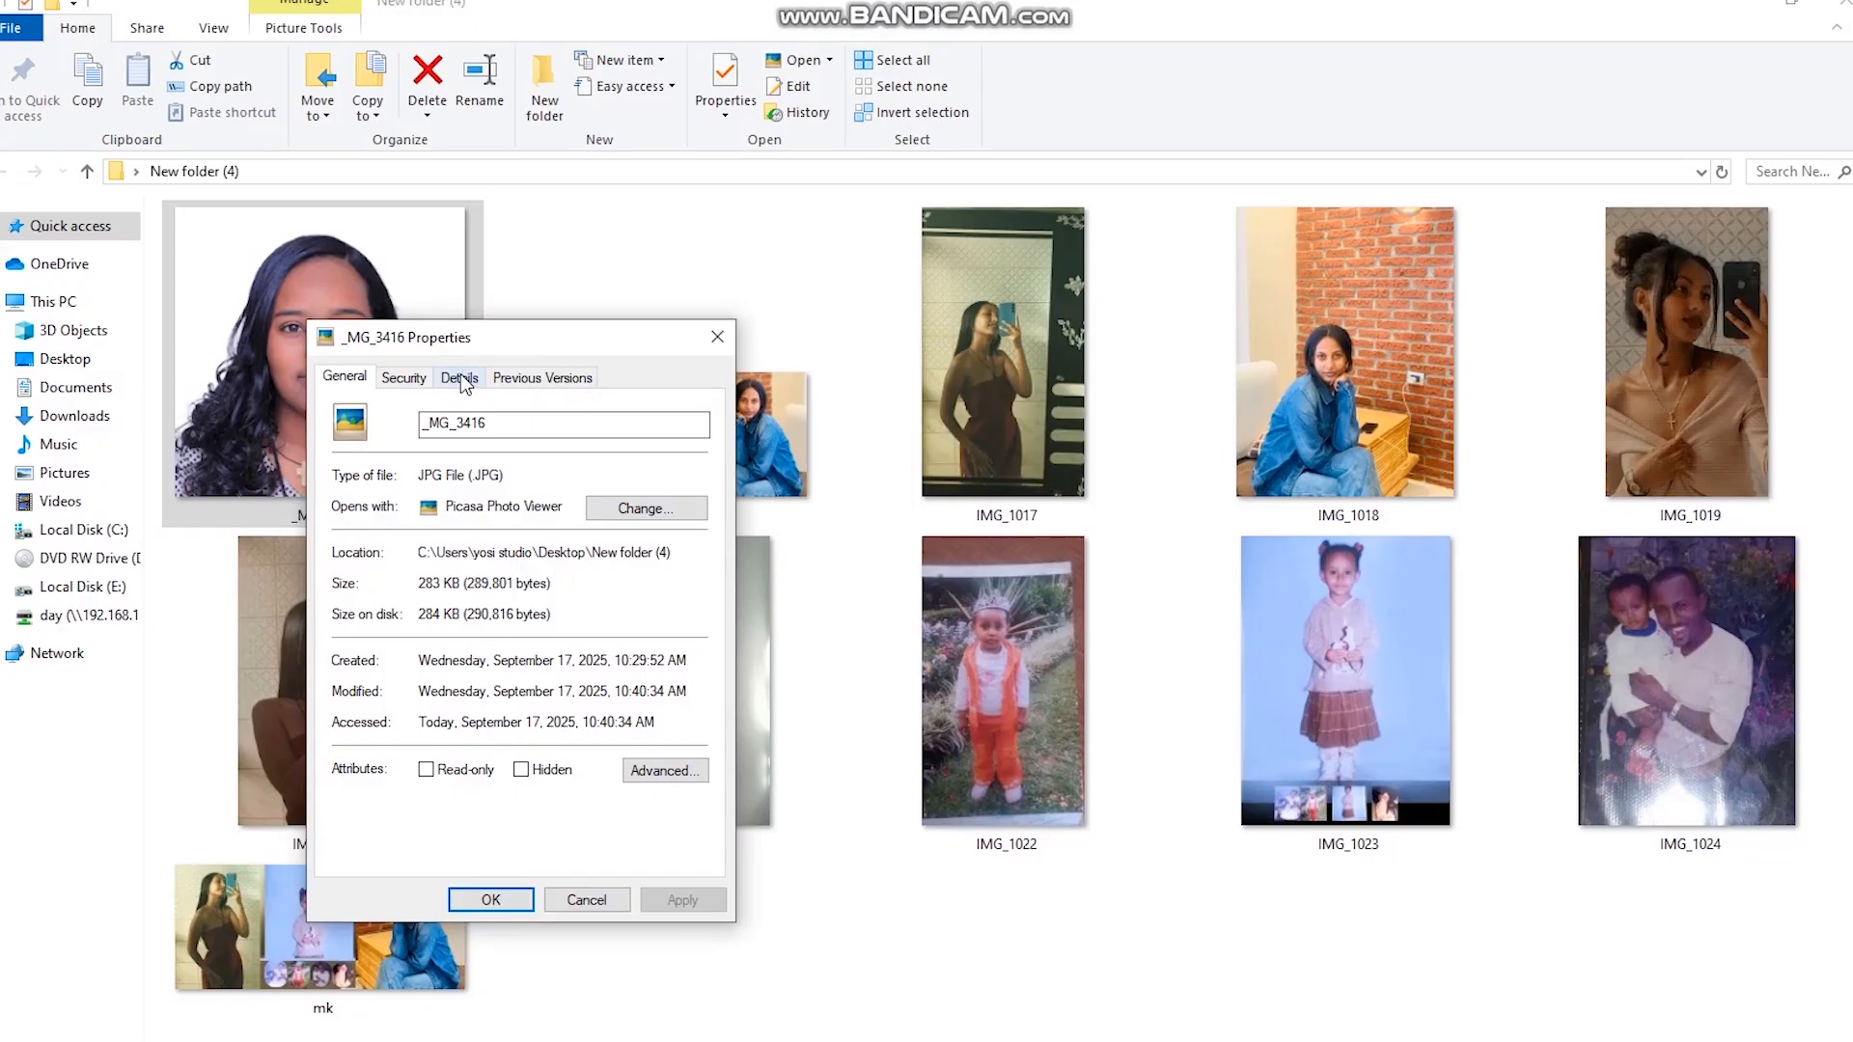
Examine the detailed image properties of the saved _MG_3416 file in File Explorer
{"action": "left_click", "coordinate": [460, 376]}
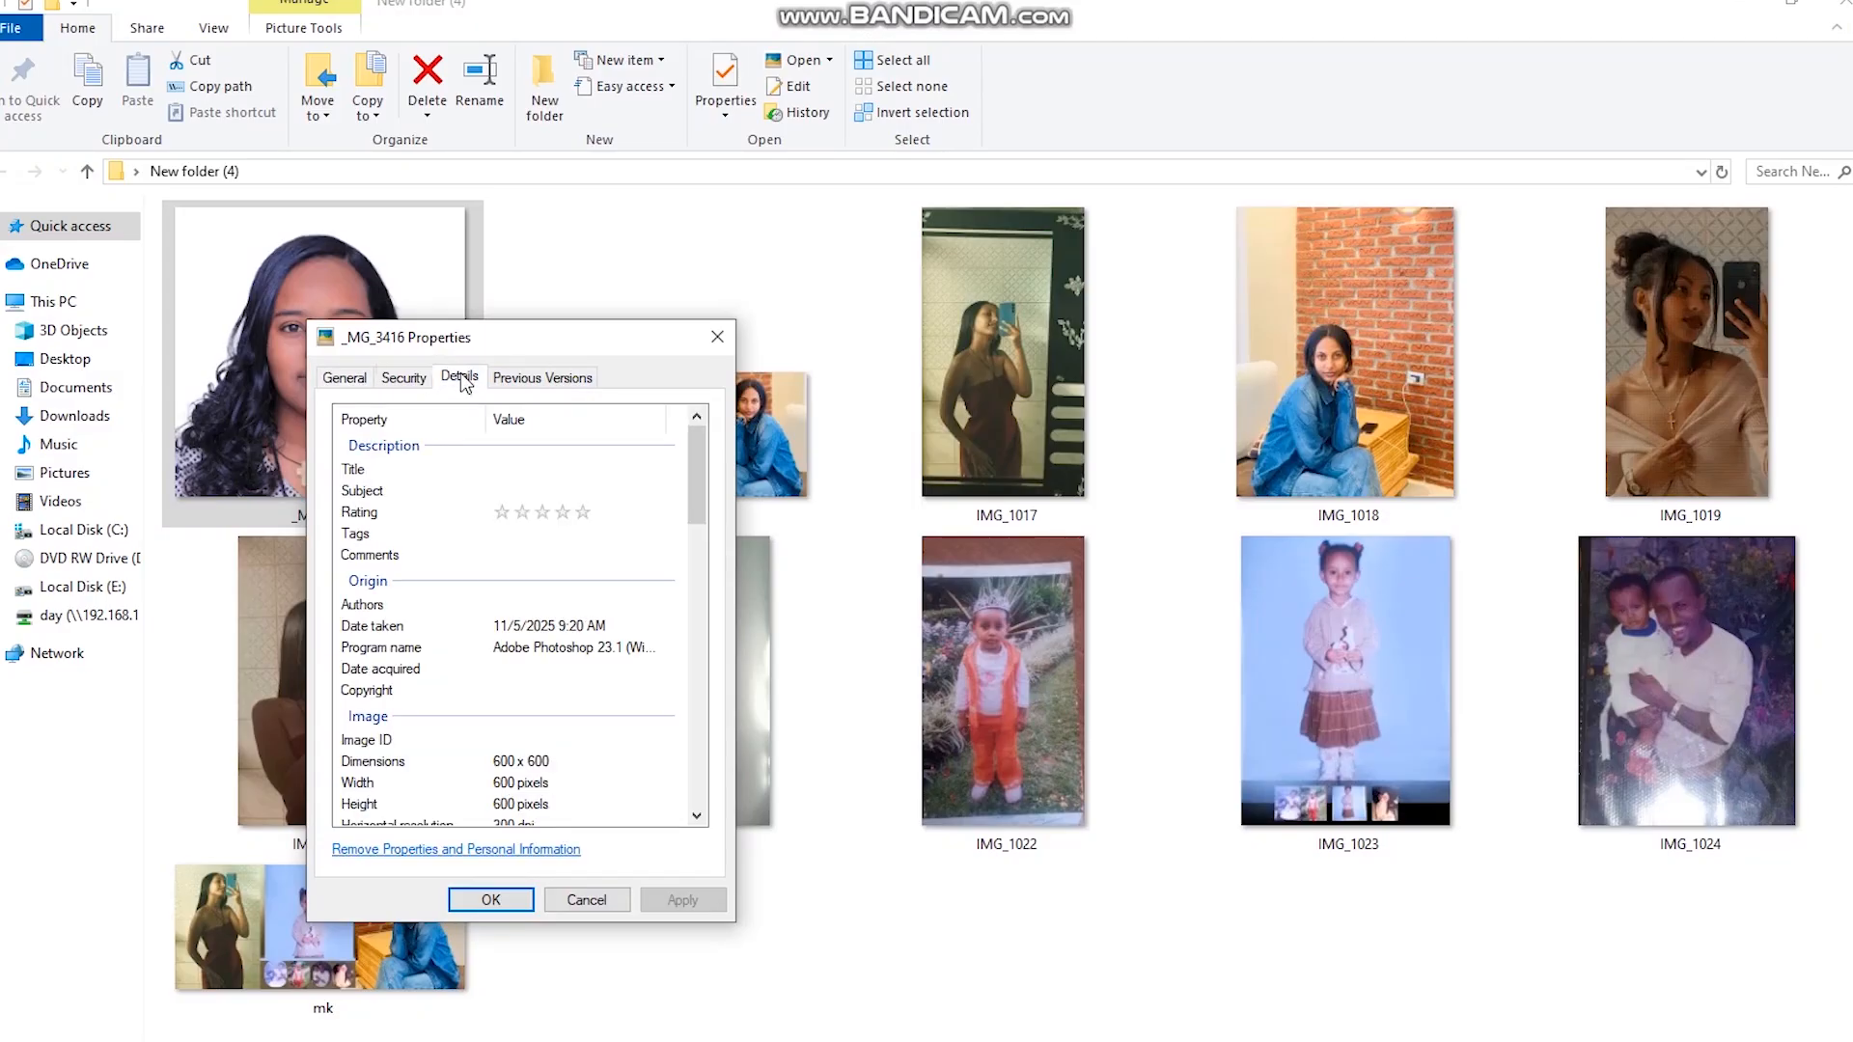